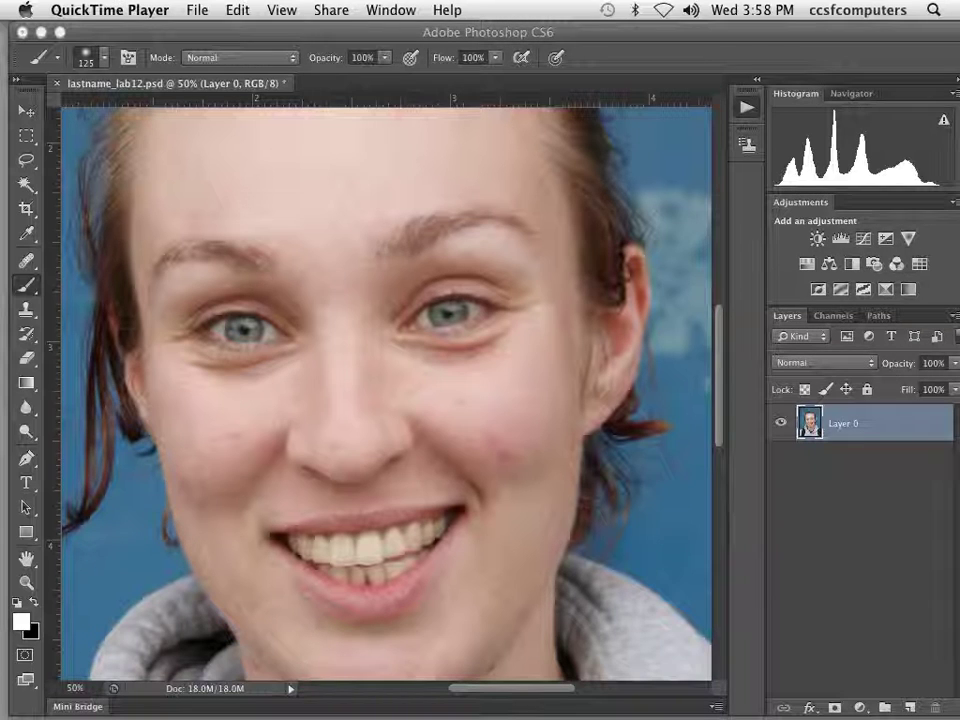
Duplicate Layer 0 and rename the copy "skin".
mouse_move(617, 680)
click(862, 428)
drag(862, 428, 910, 707)
double_click(855, 423)
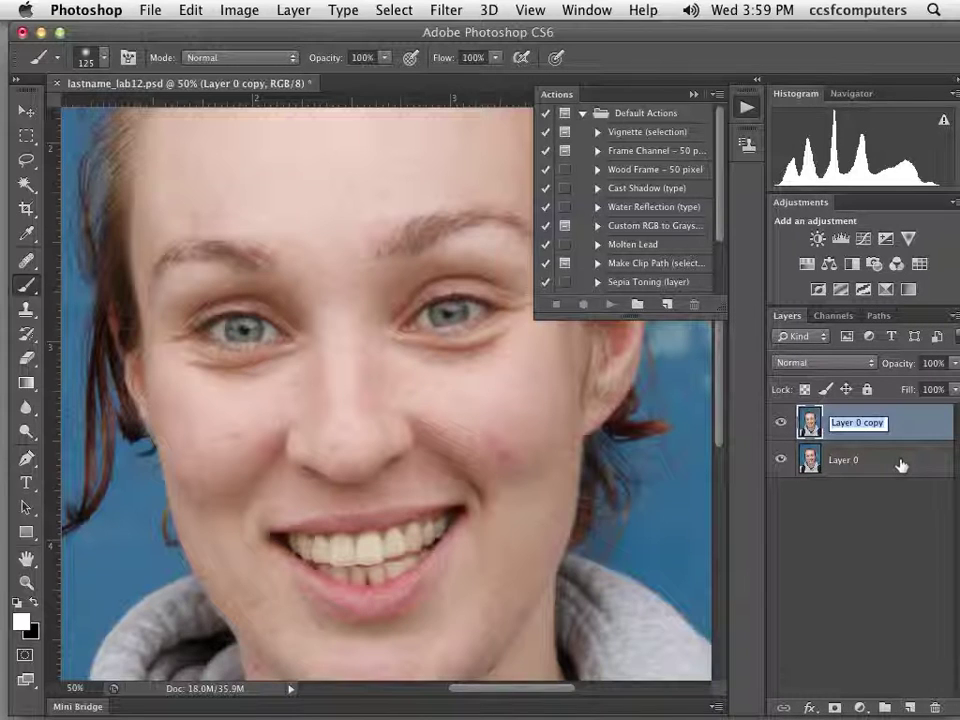
text(kin)
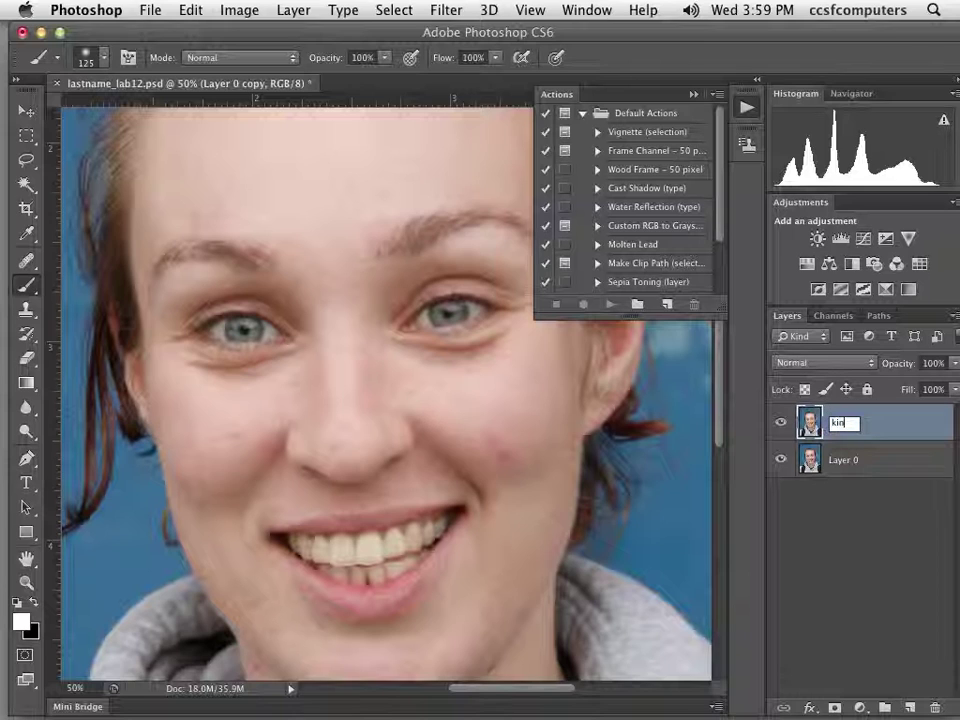
key(BackSpace)
key(BackSpace)
key(BackSpace)
text(skin)
key(Return)
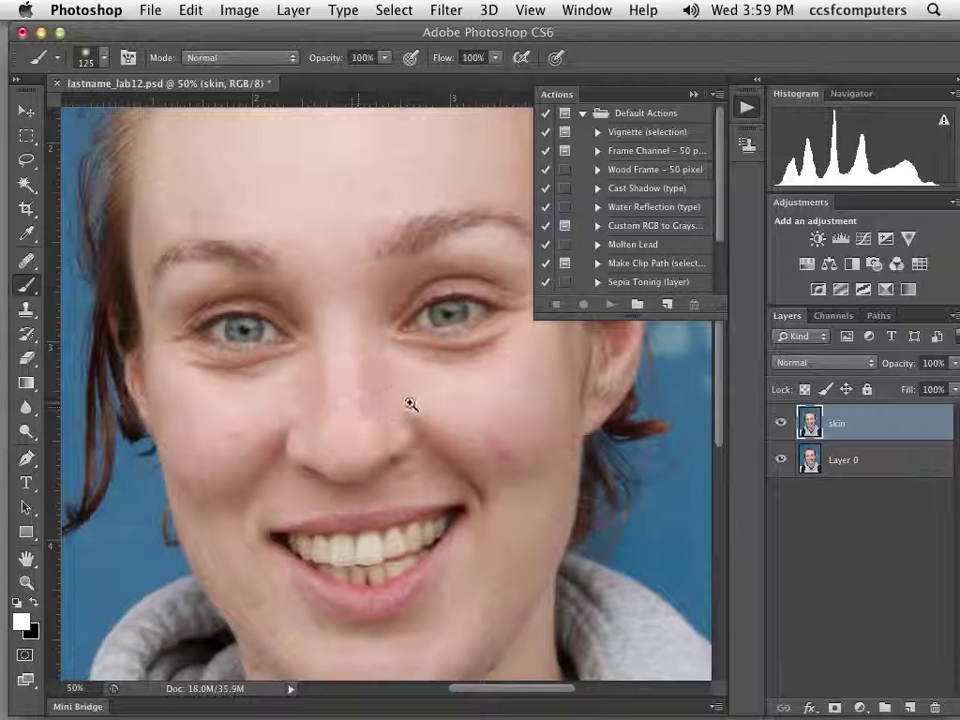
Show the document history and revert the image to its original skin_practice.jpg snapshot.
alt+super+click(409, 401)
alt+super+click(412, 390)
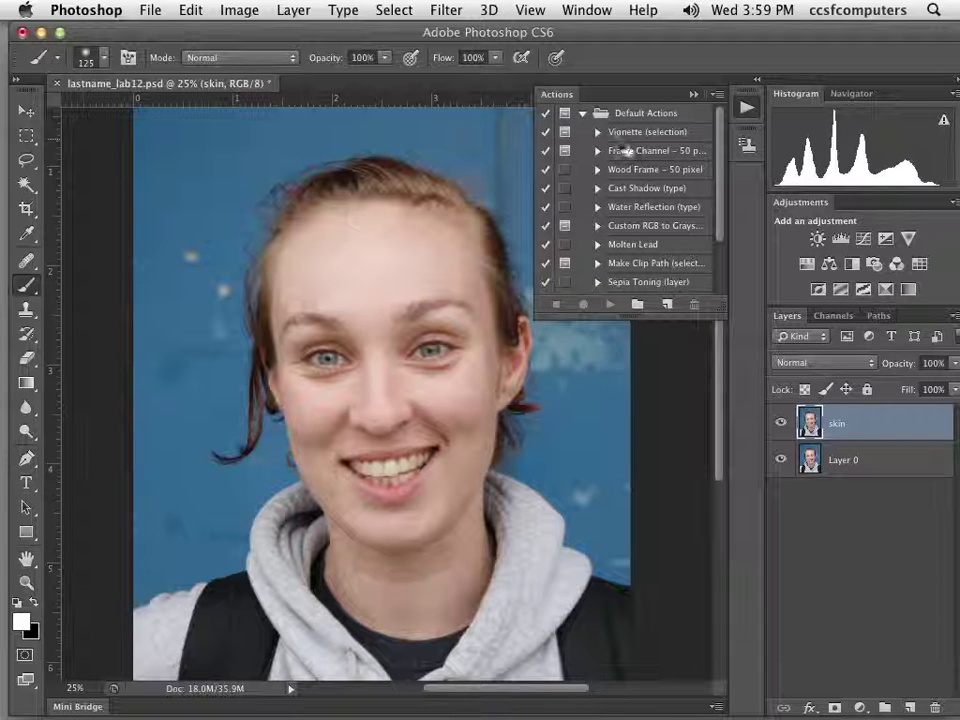
click(566, 11)
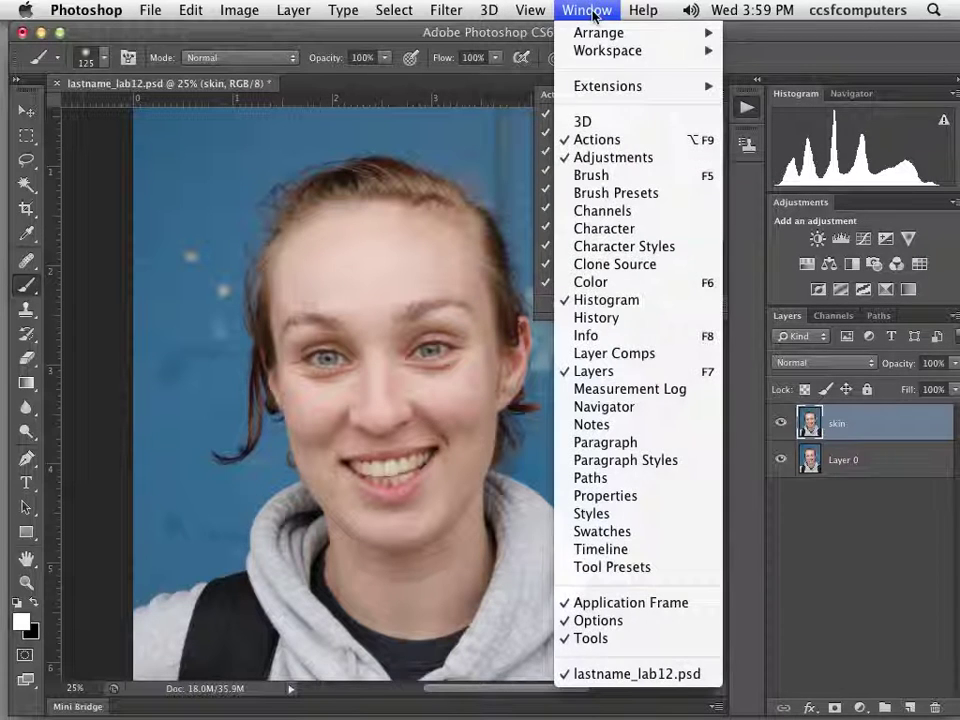
click(582, 316)
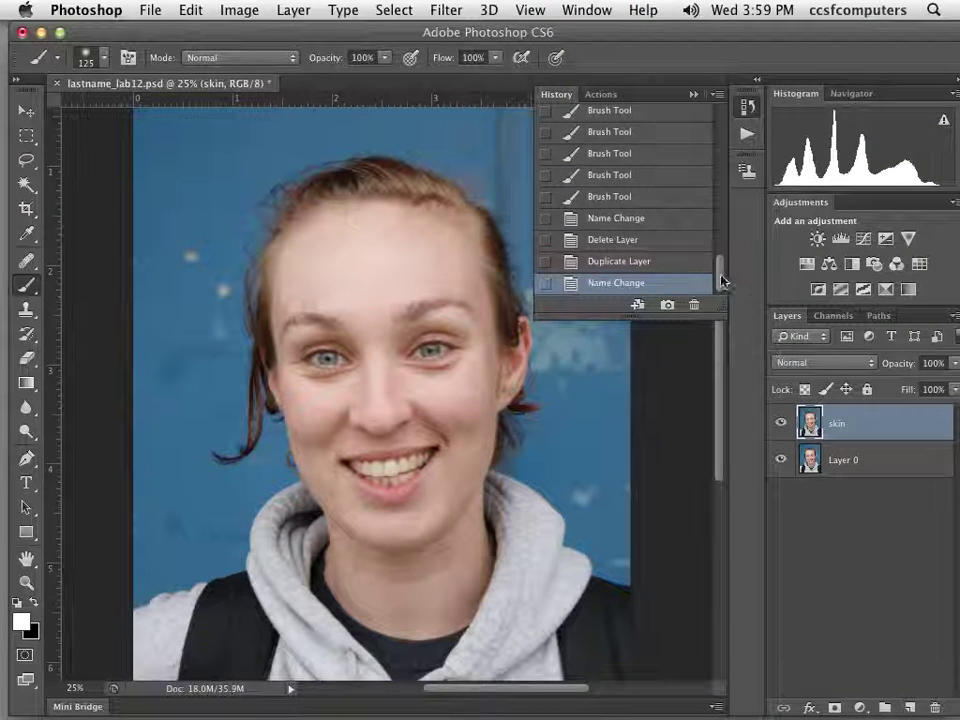
drag(720, 274, 673, 104)
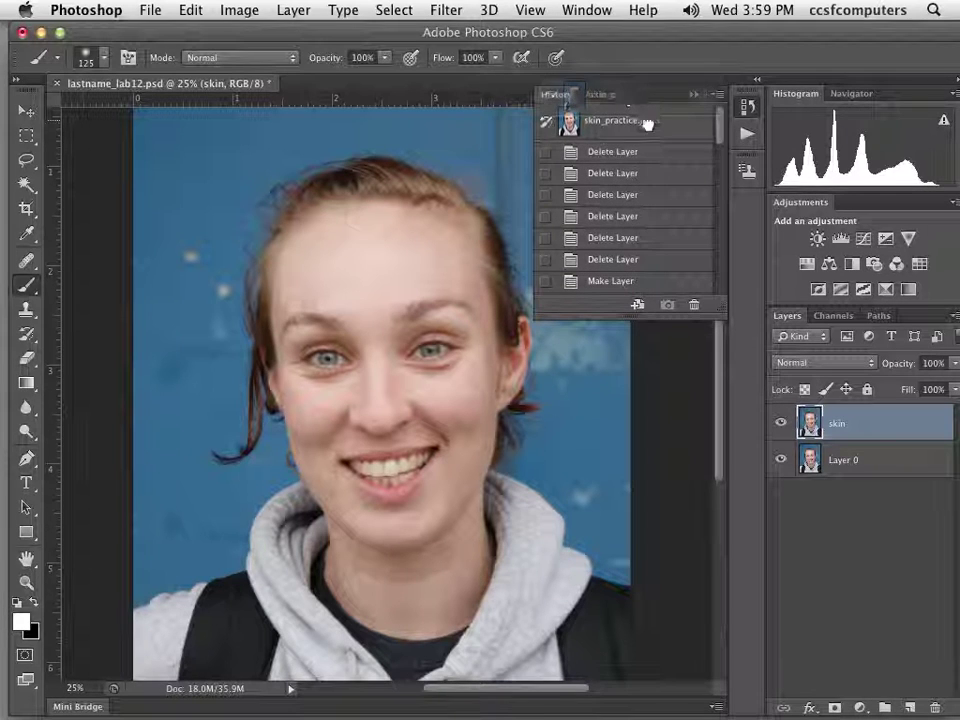
click(651, 128)
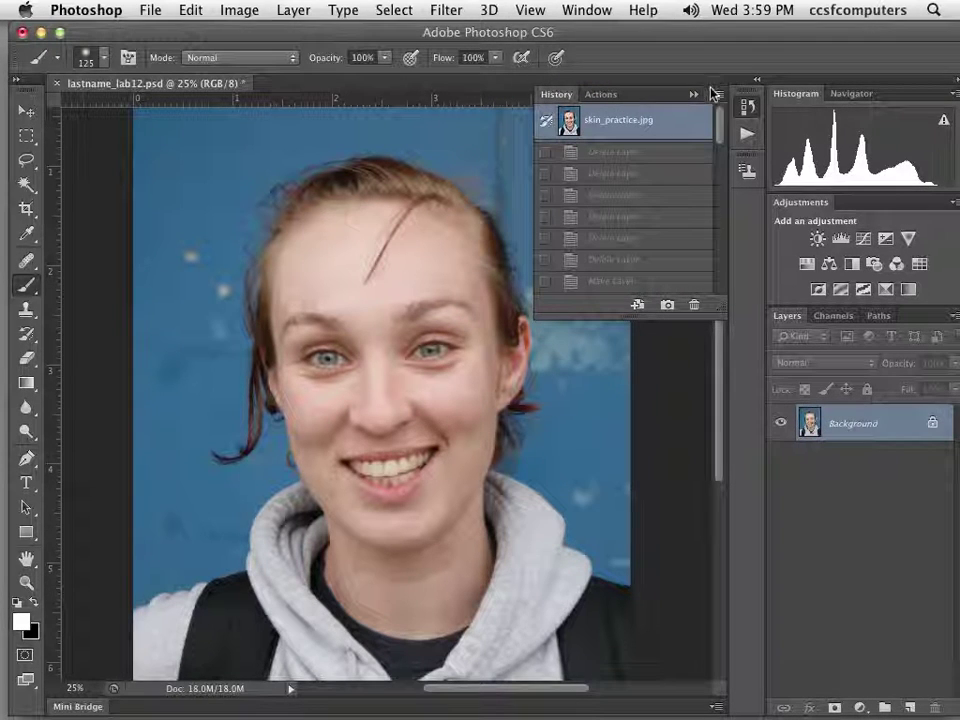
Duplicate the Background layer and apply a Gaussian Blur with a 15.0 pixel radius to the copy.
drag(840, 427, 907, 706)
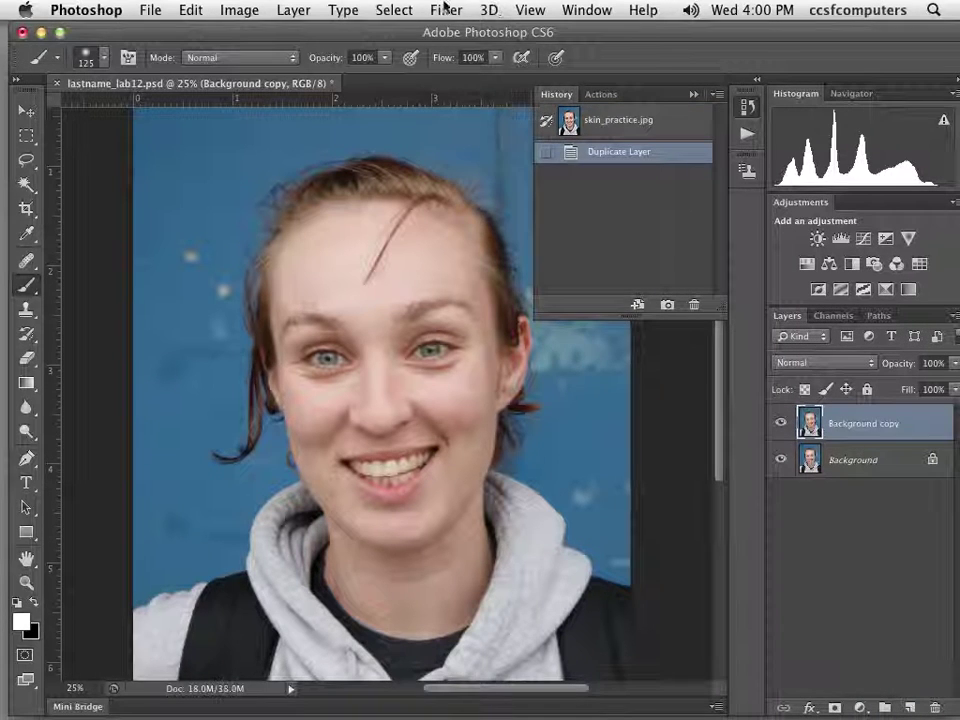
click(440, 10)
mouse_move(458, 228)
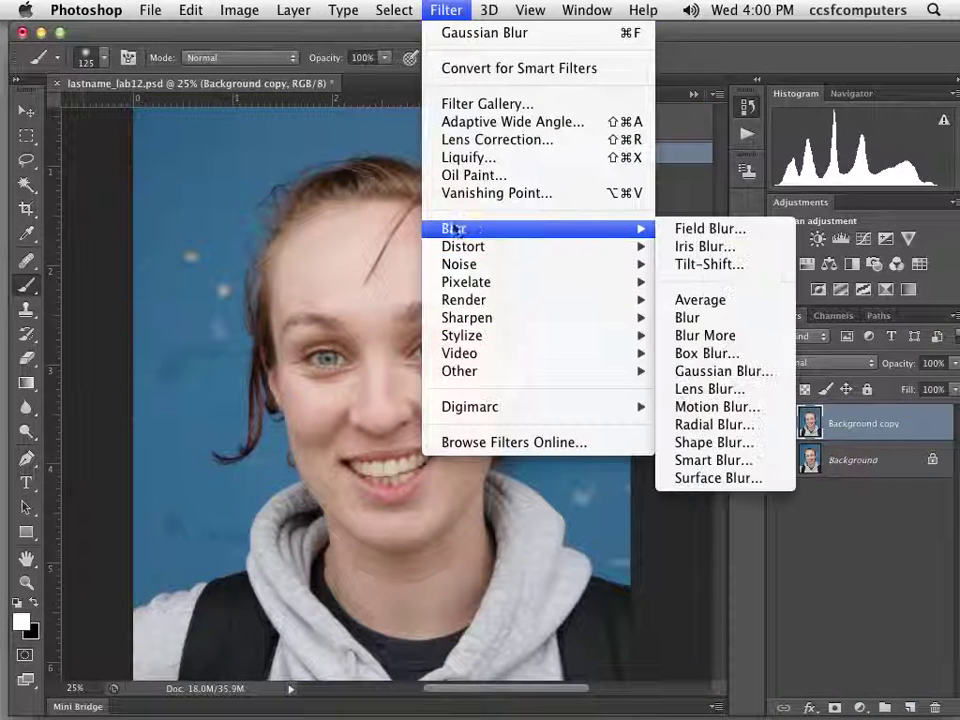
click(754, 372)
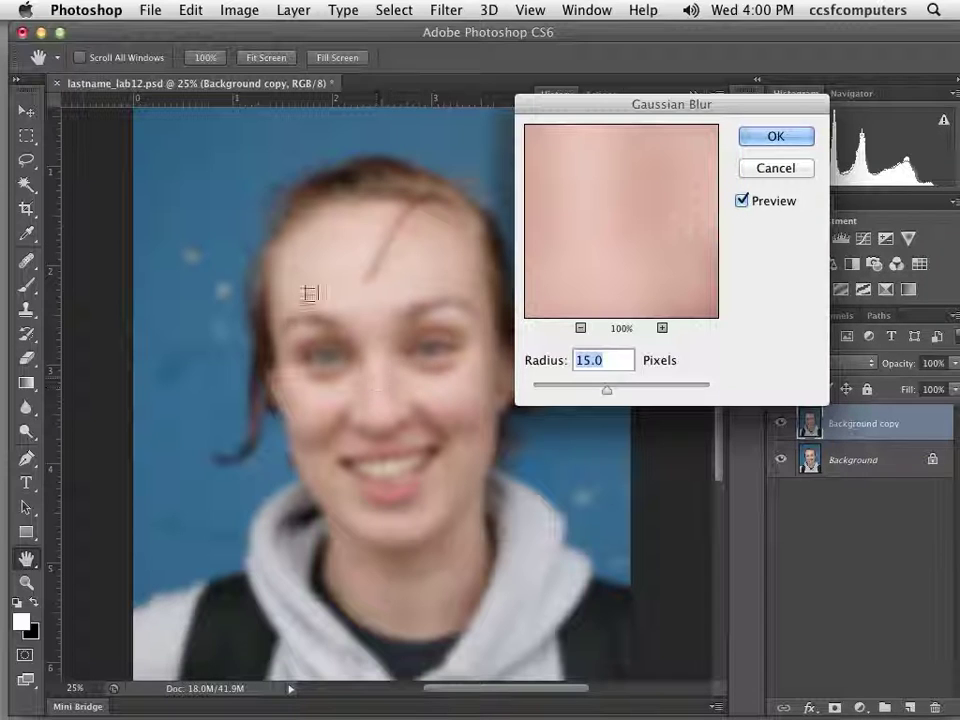
click(772, 137)
key(b)
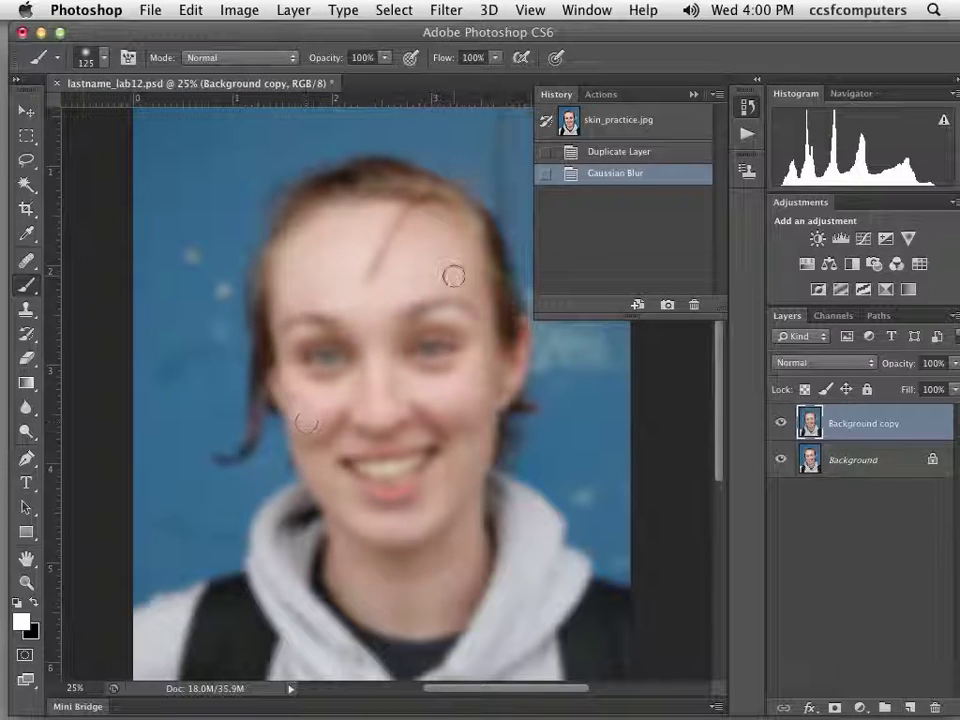
Load the Red channel as a selection and copy the selected part of the blurred layer onto a new layer.
click(834, 316)
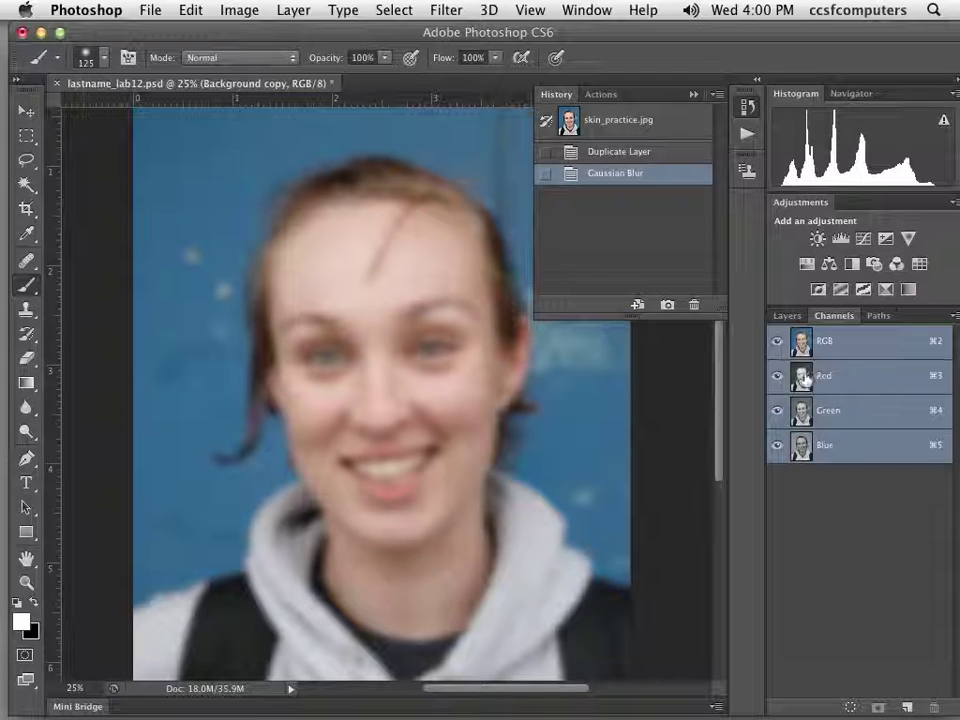
click(787, 316)
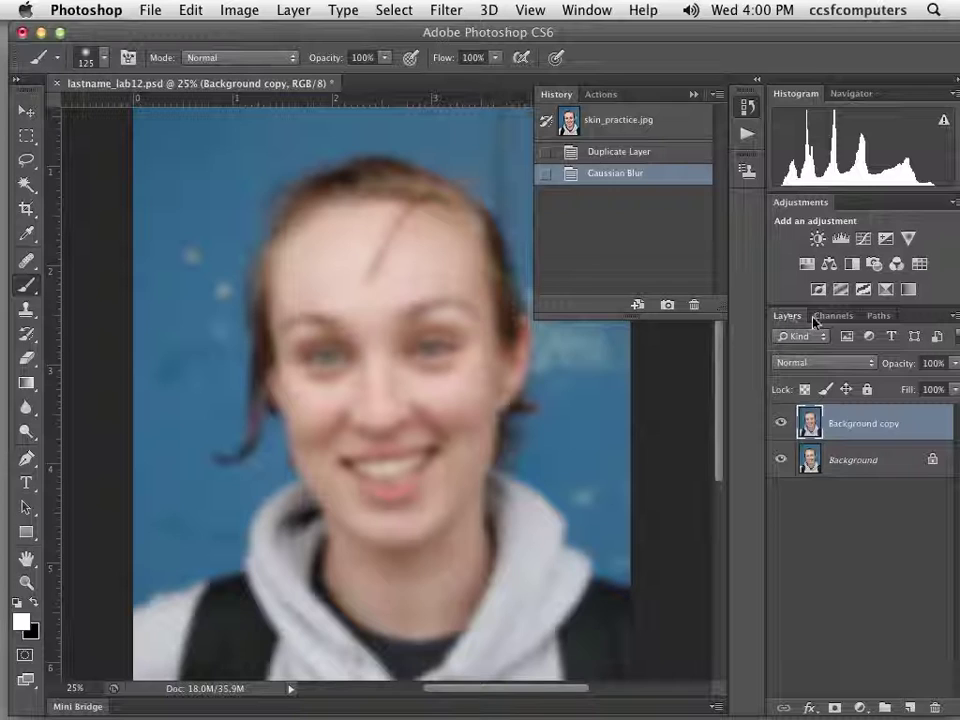
click(826, 316)
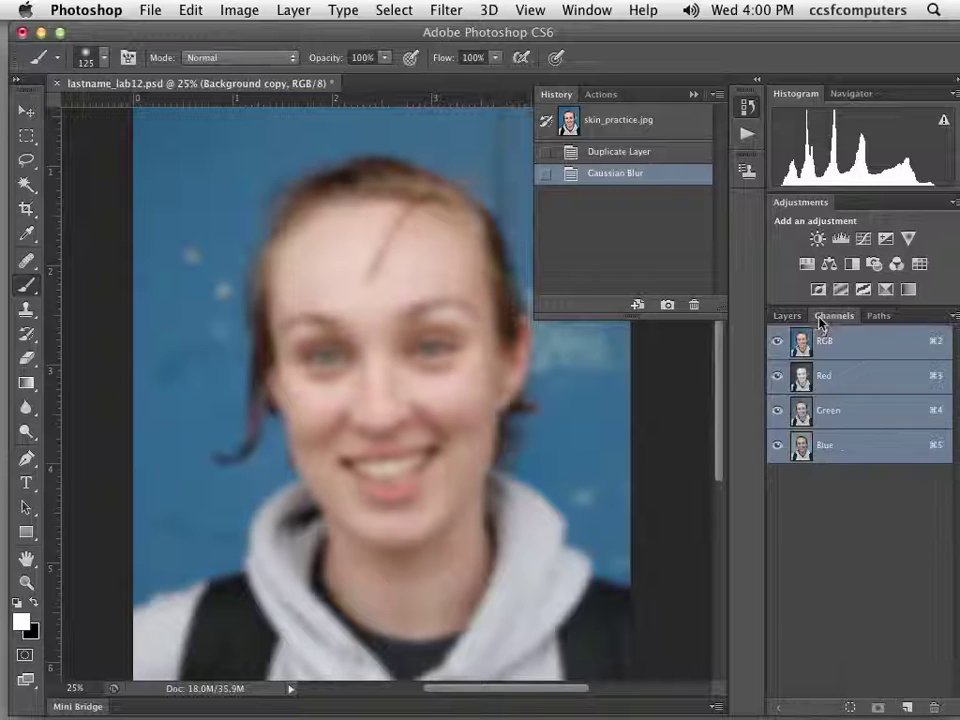
super+click(802, 383)
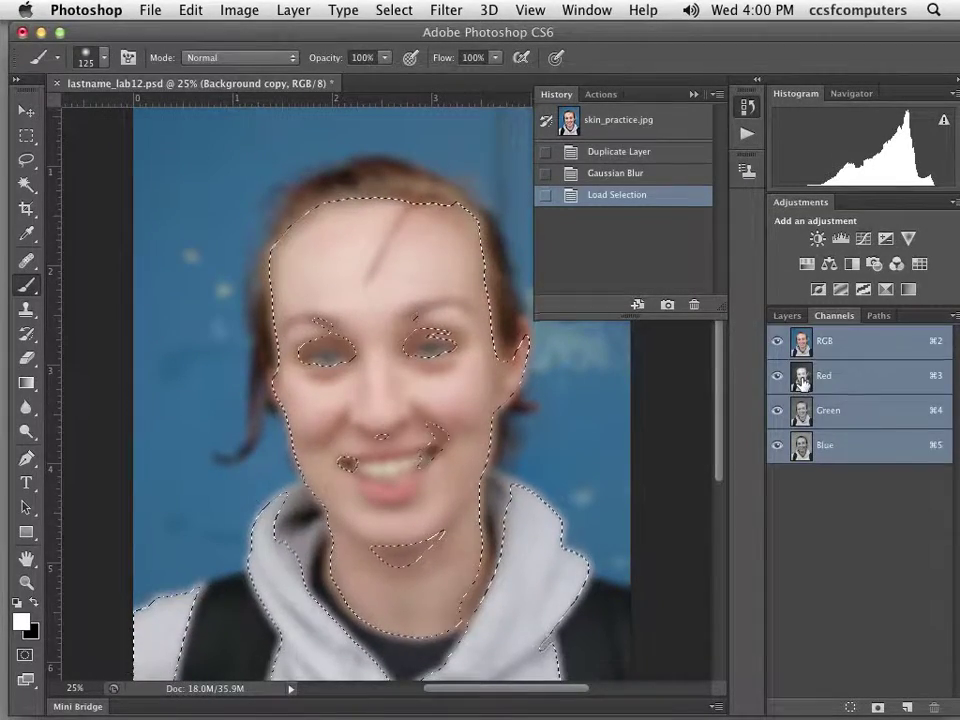
click(786, 315)
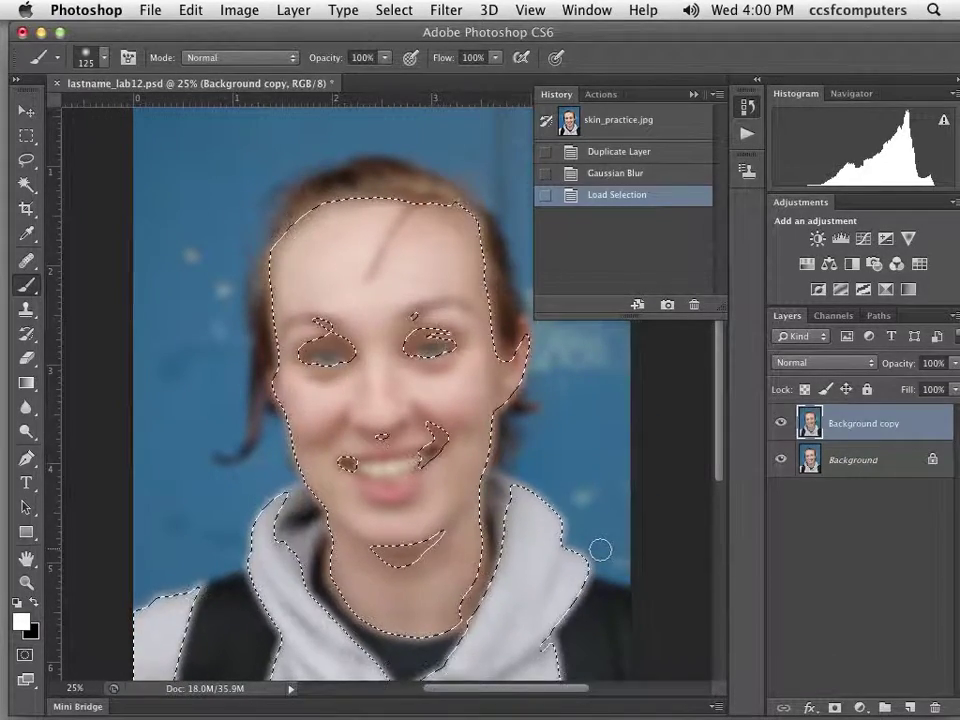
key(super+alt+shift+n)
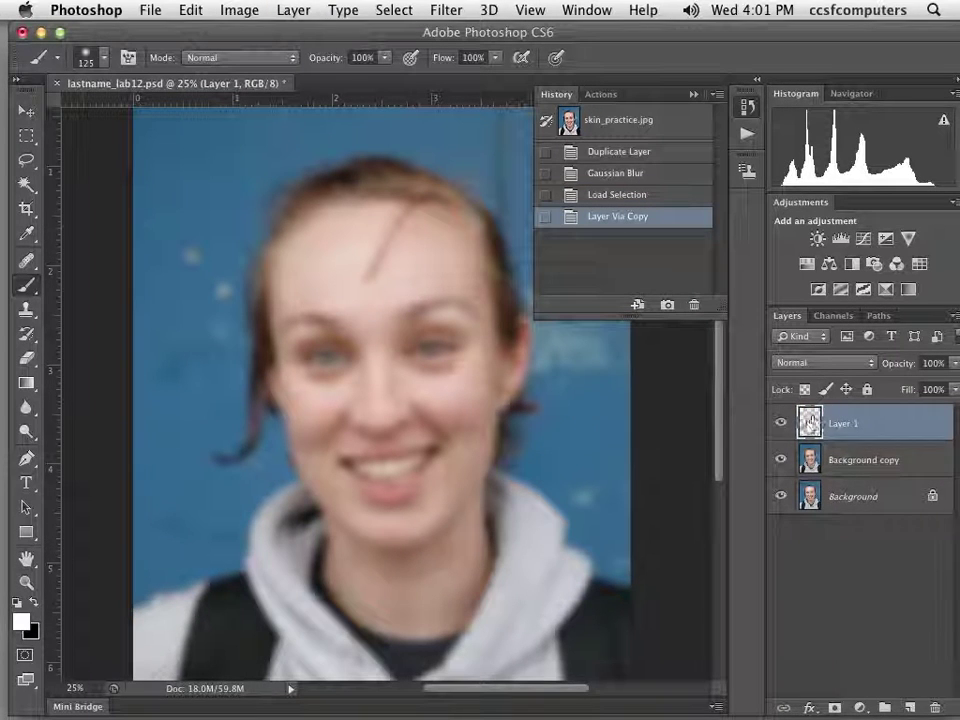
Delete the Background copy layer and rename Layer 1 "soften skin".
drag(848, 461, 935, 707)
double_click(845, 423)
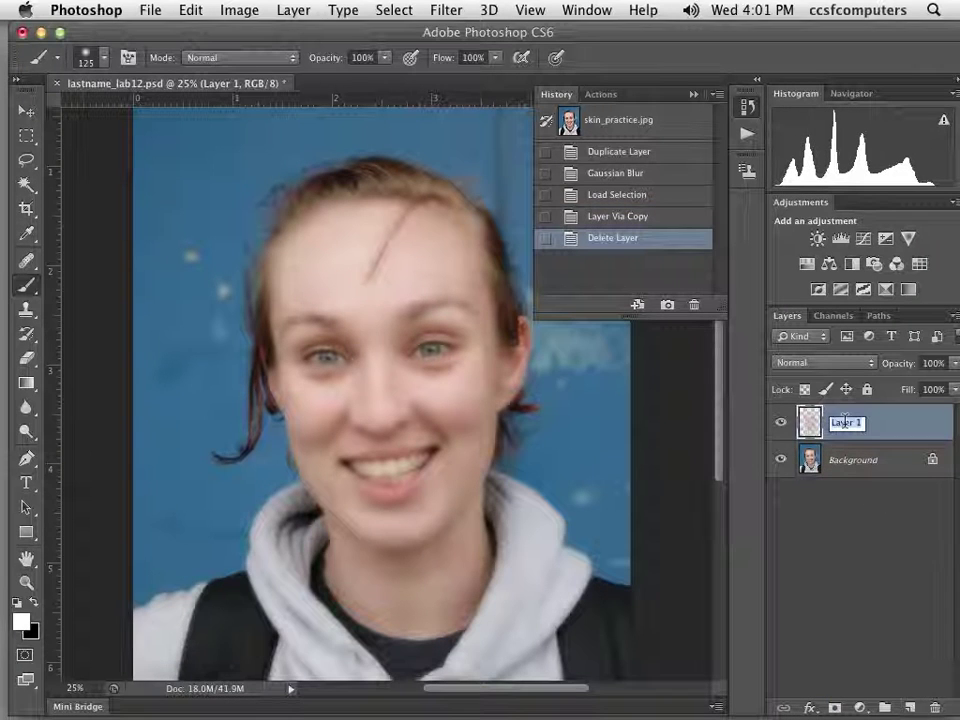
text(soften sk)
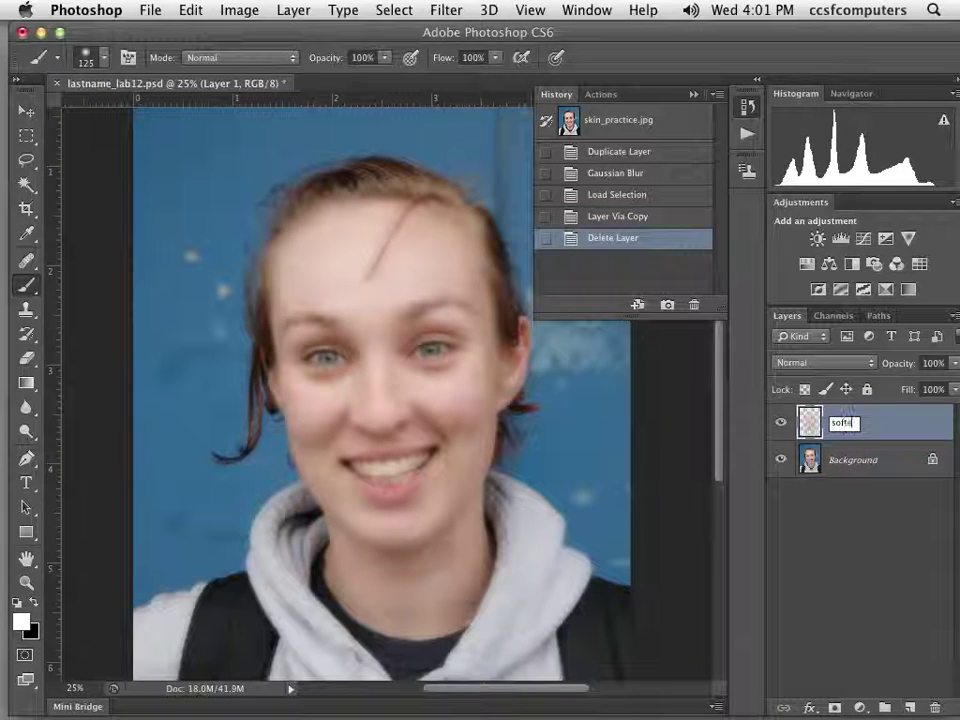
text(in)
key(Return)
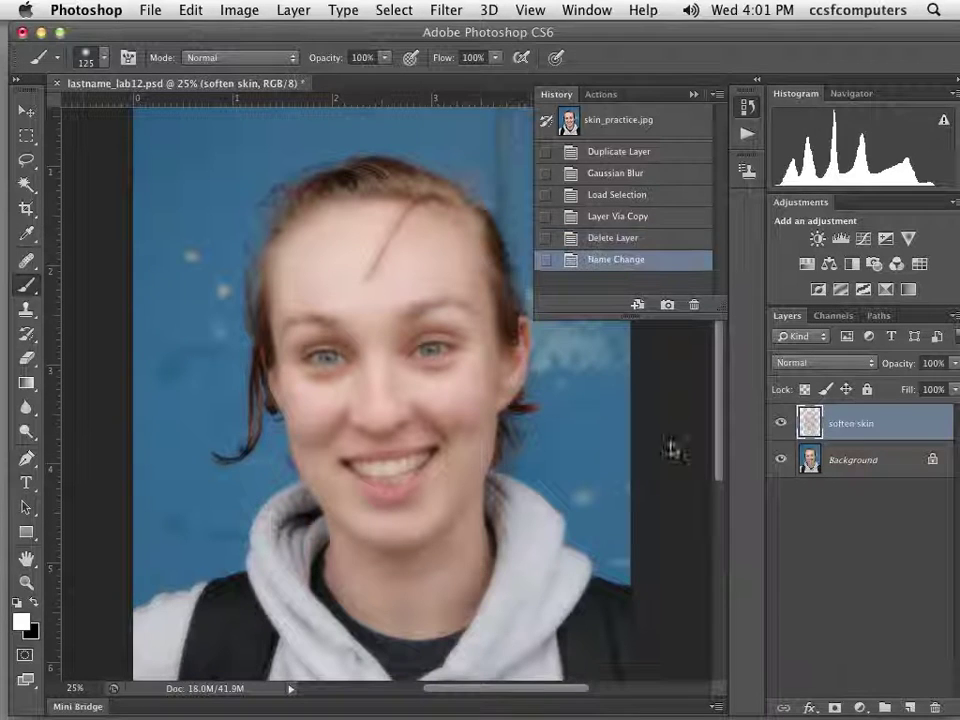
Compare the face close up with and without the soften skin layer.
click(445, 383)
click(445, 383)
click(450, 390)
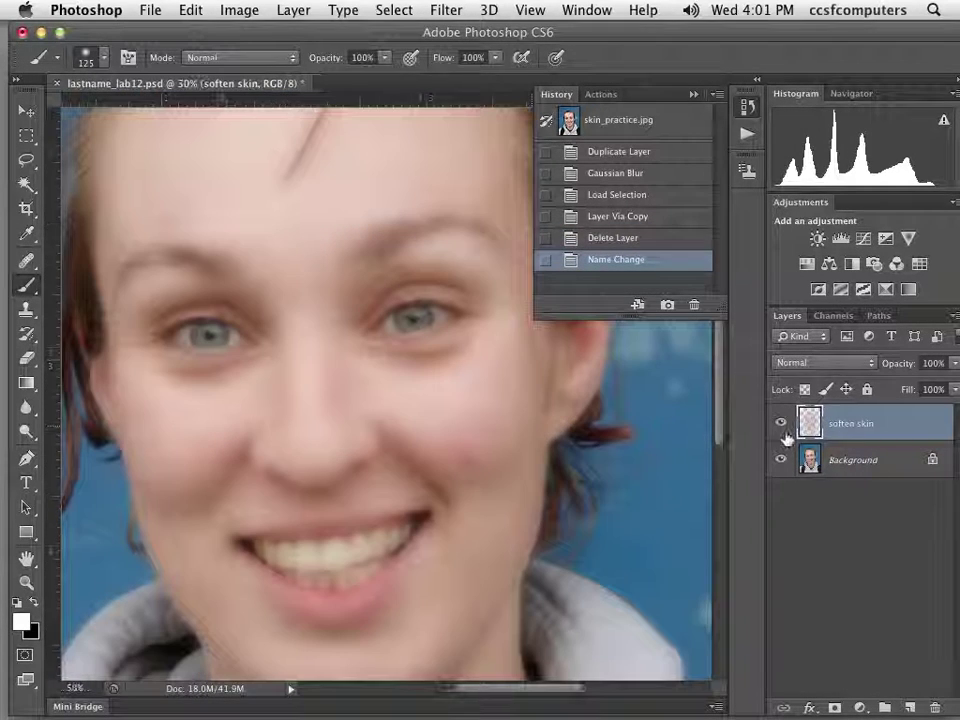
click(783, 426)
click(783, 426)
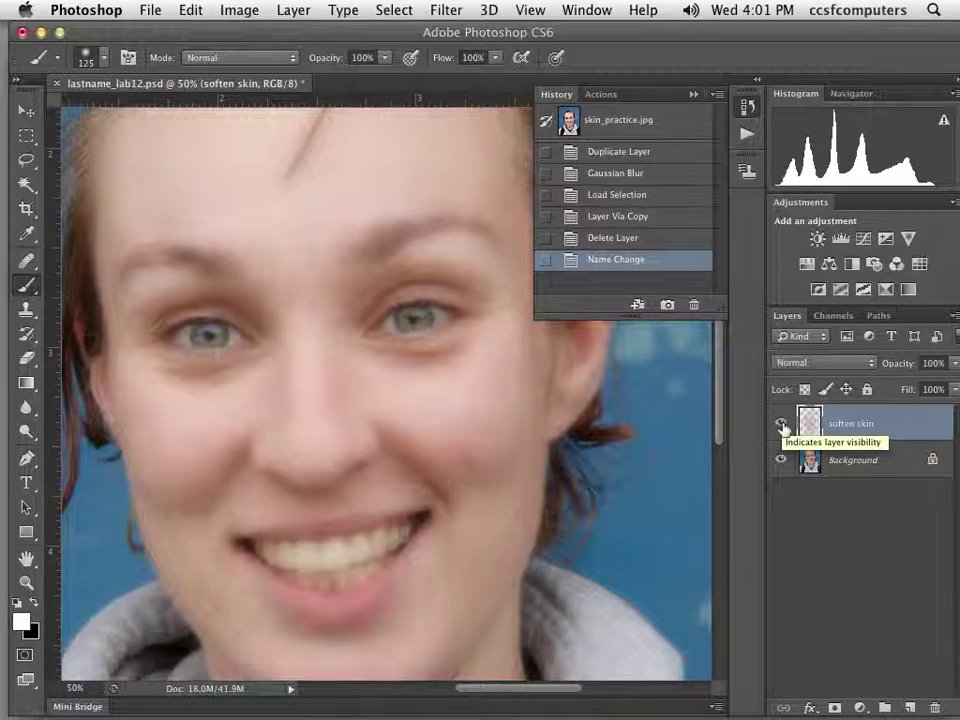
click(783, 426)
click(783, 426)
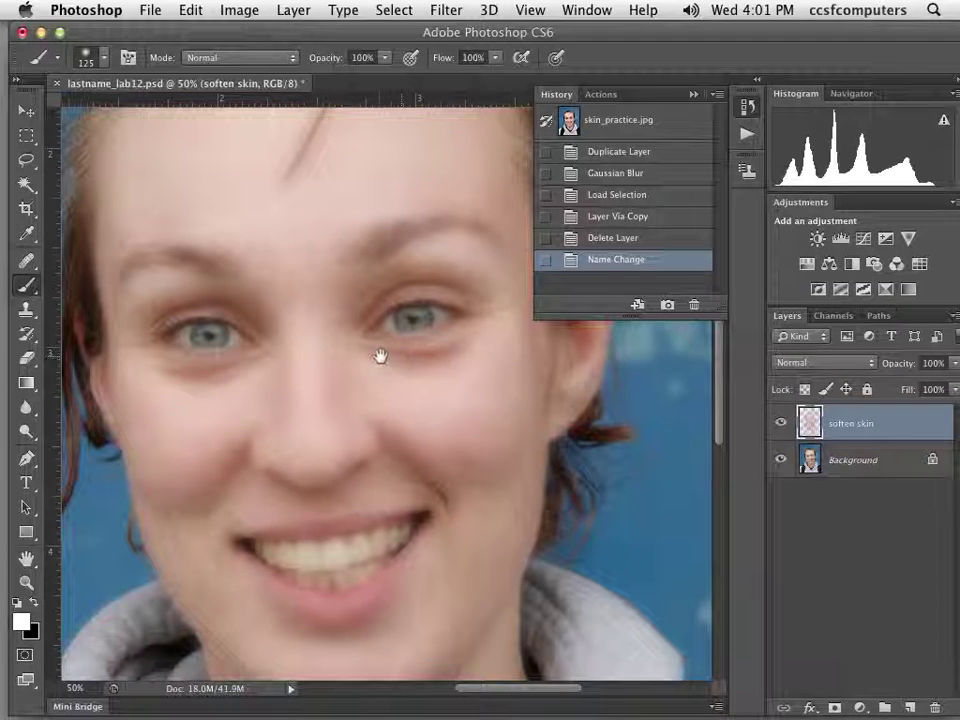
drag(381, 356, 445, 292)
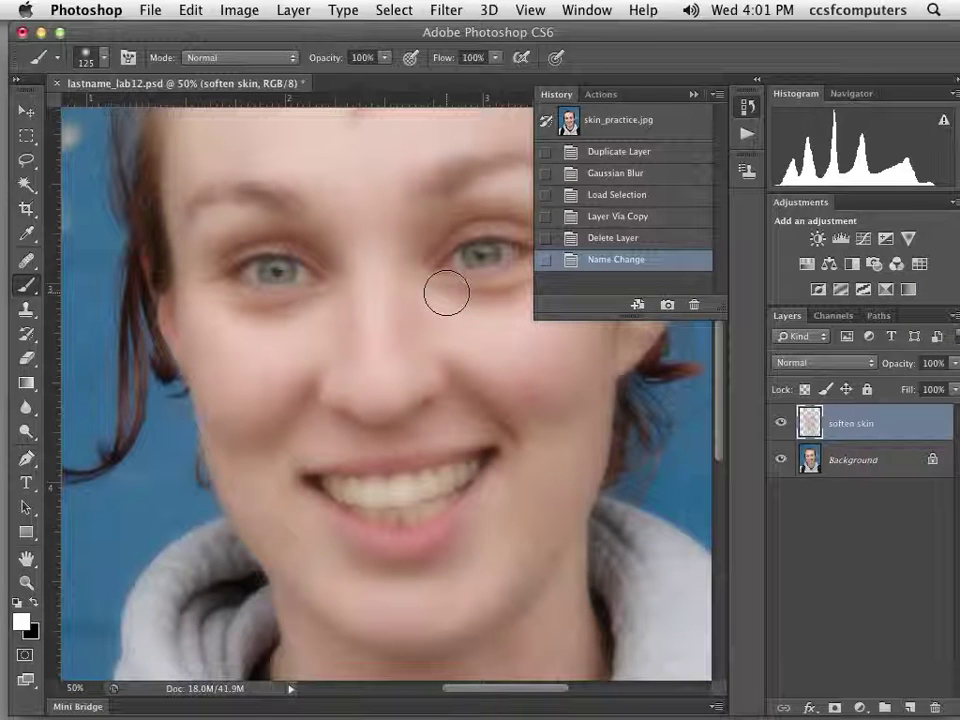
click(781, 426)
click(781, 426)
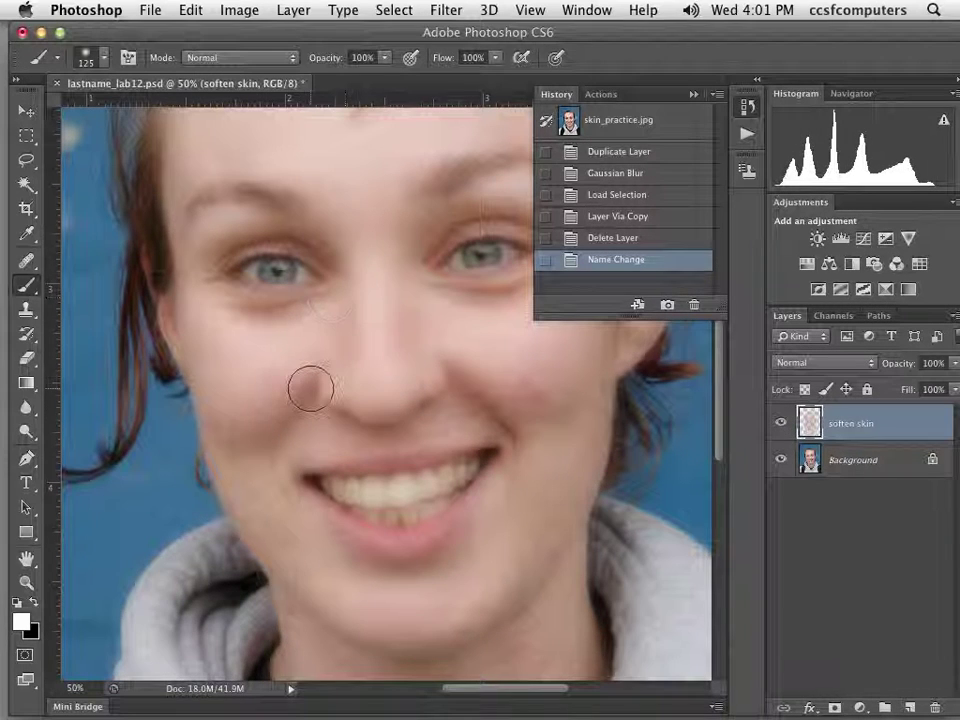
Set the soften skin layer's blend mode to Lighten and its opacity to 60%, comparing the face with the layer hidden and shown.
click(826, 363)
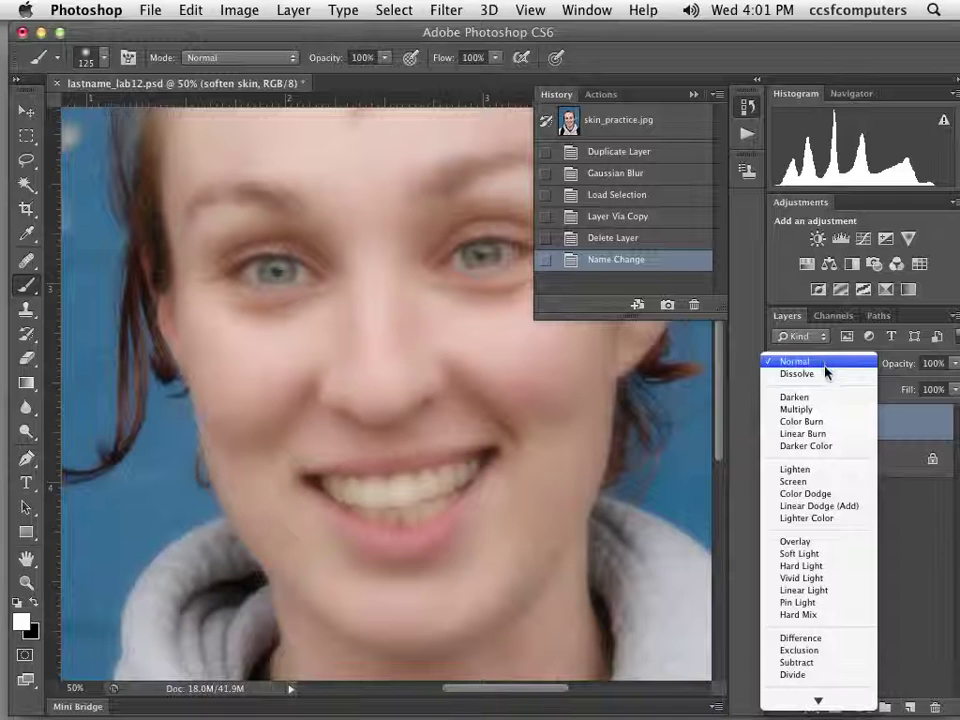
click(796, 469)
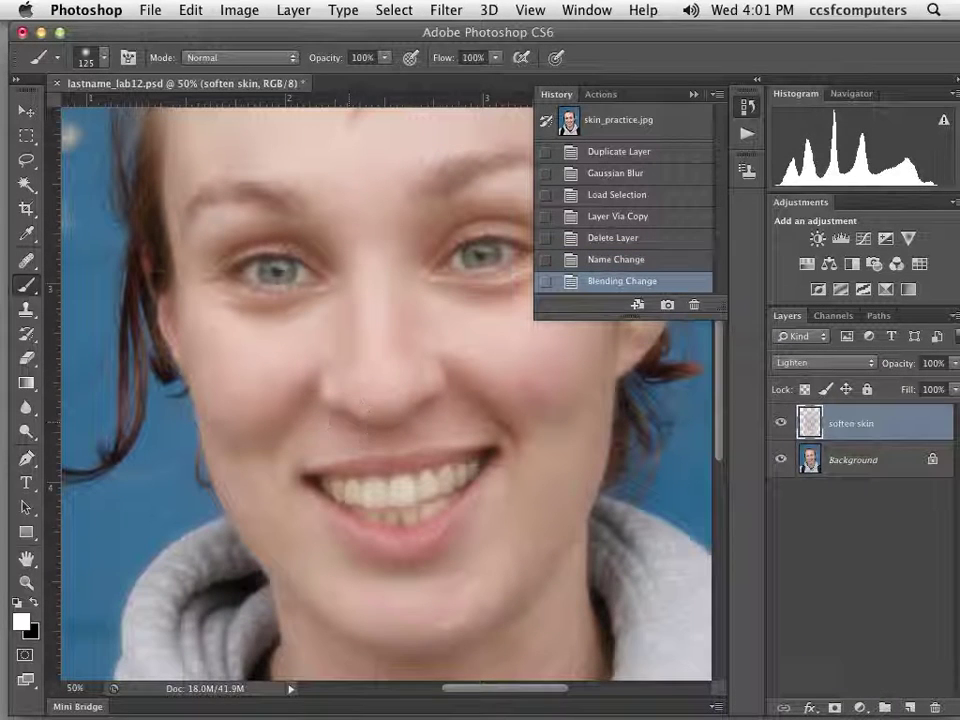
click(953, 363)
drag(949, 386, 917, 395)
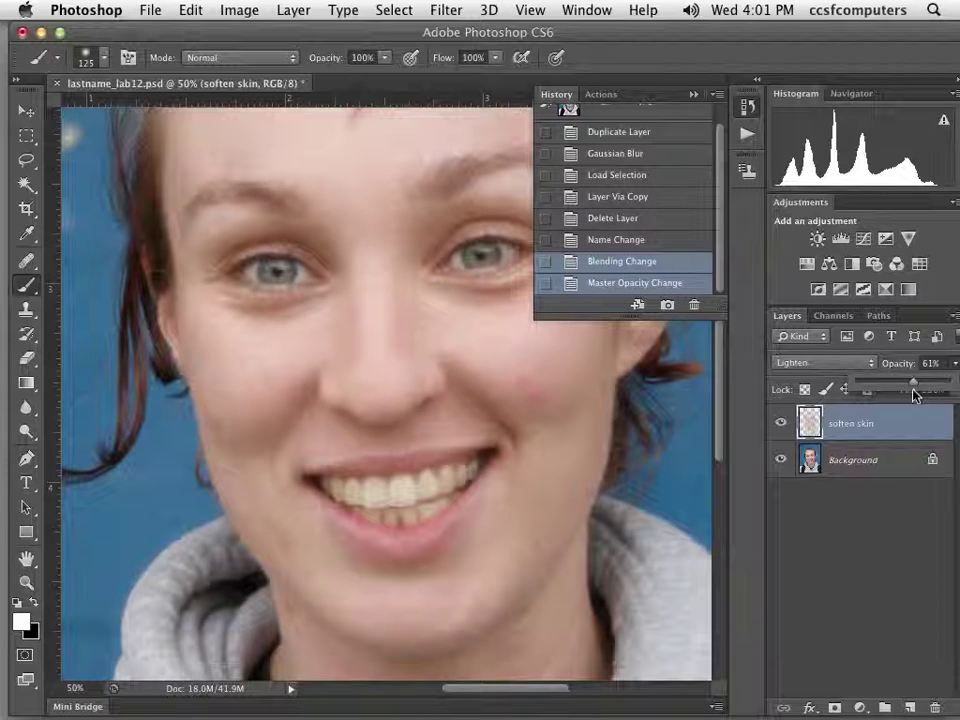
click(914, 421)
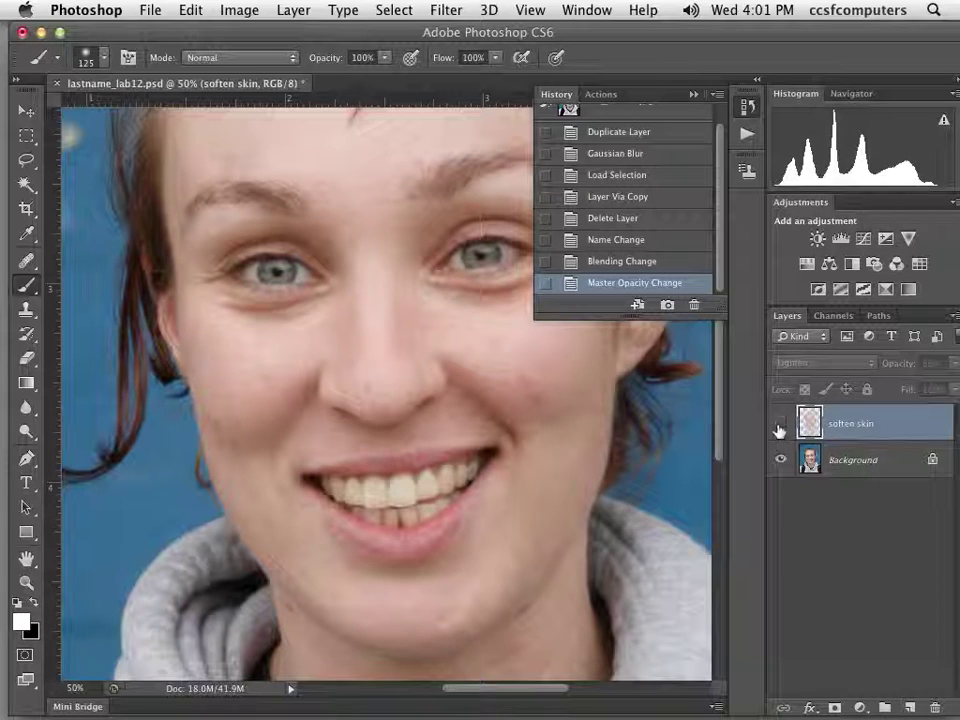
click(780, 425)
click(780, 425)
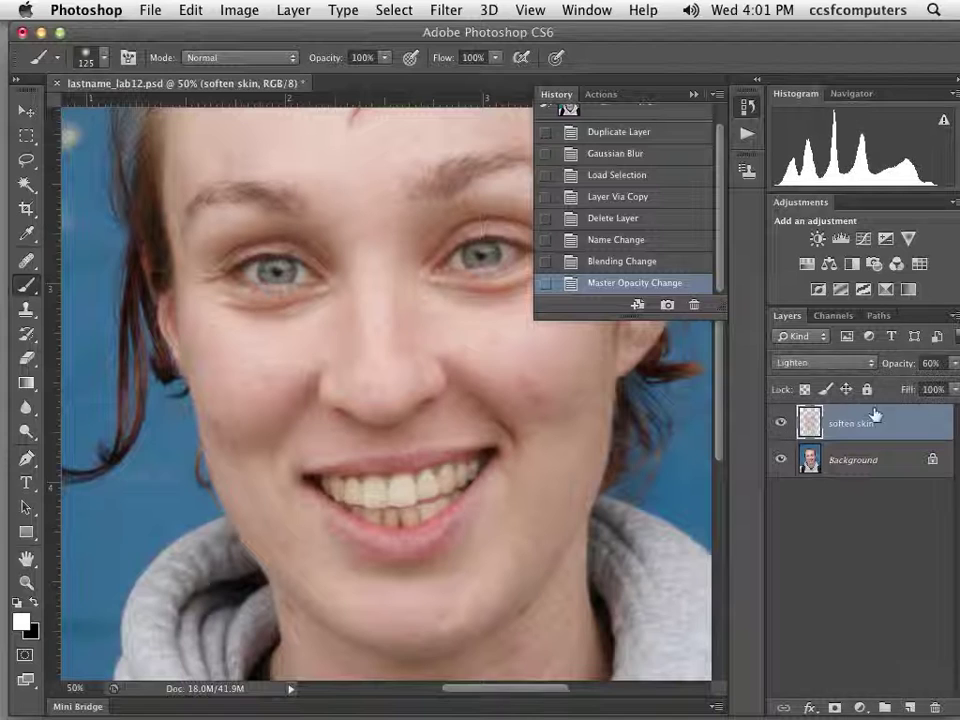
Set the soften skin layer's opacity to 70% and compare the face with the layer hidden and shown.
click(928, 363)
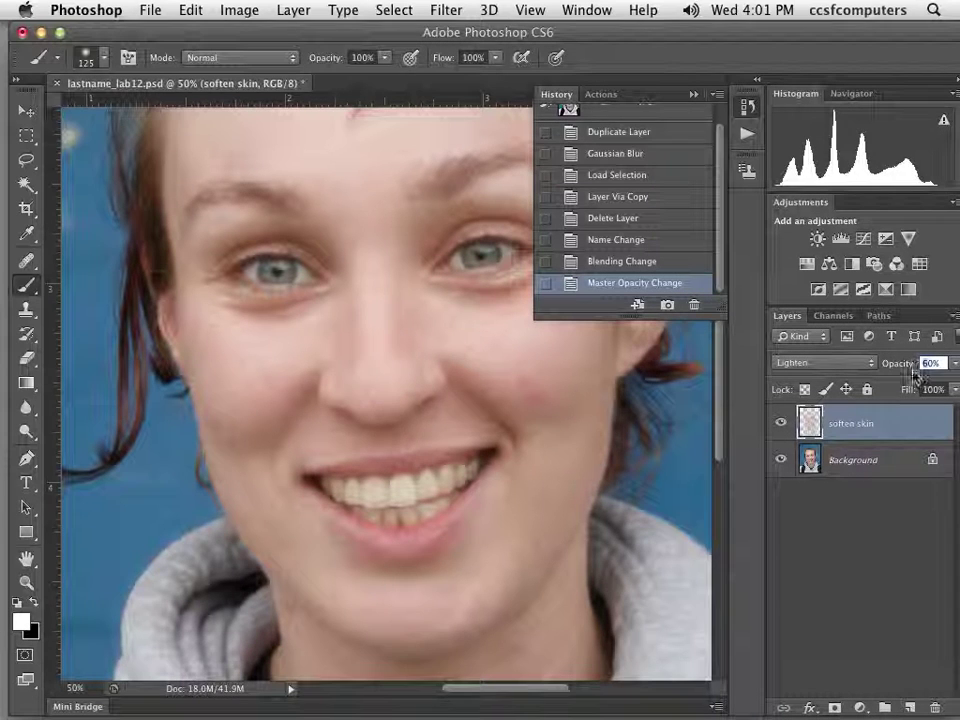
text(70)
key(Return)
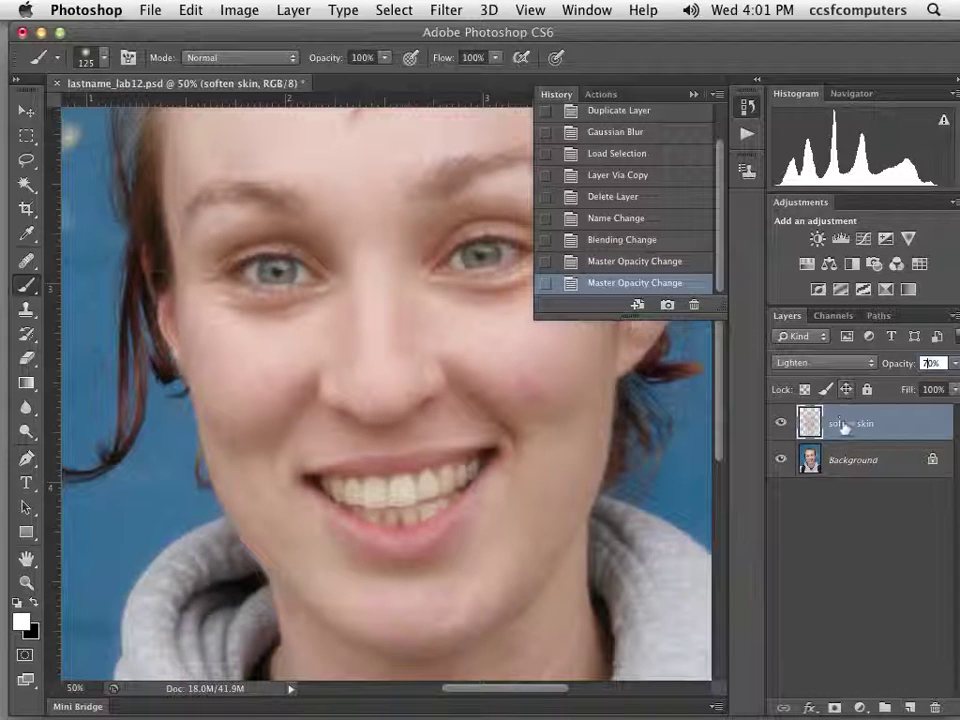
click(780, 426)
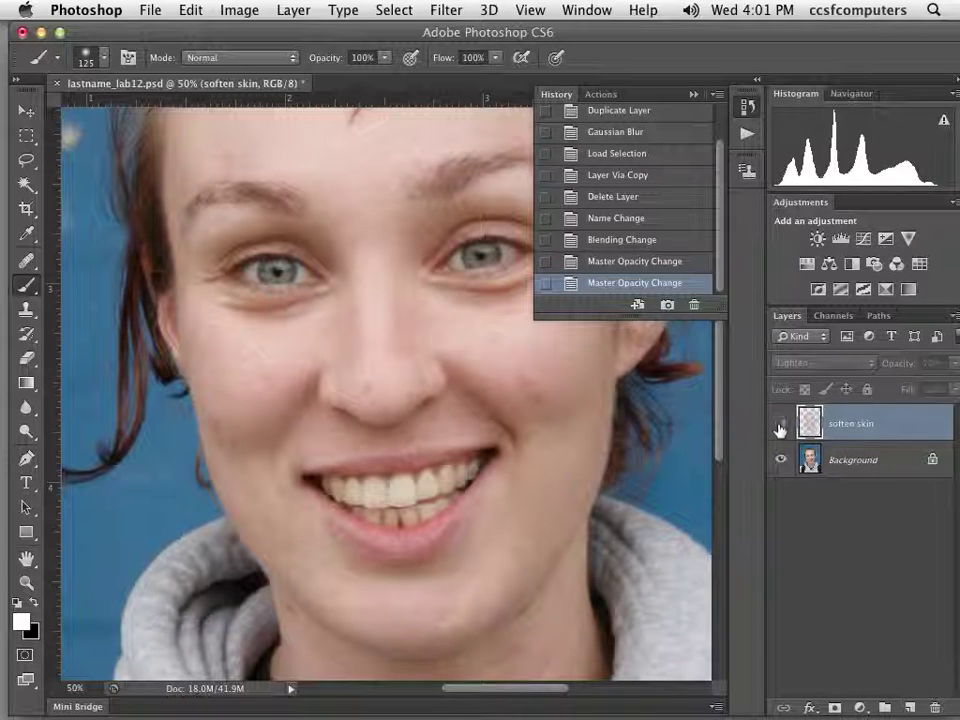
click(780, 426)
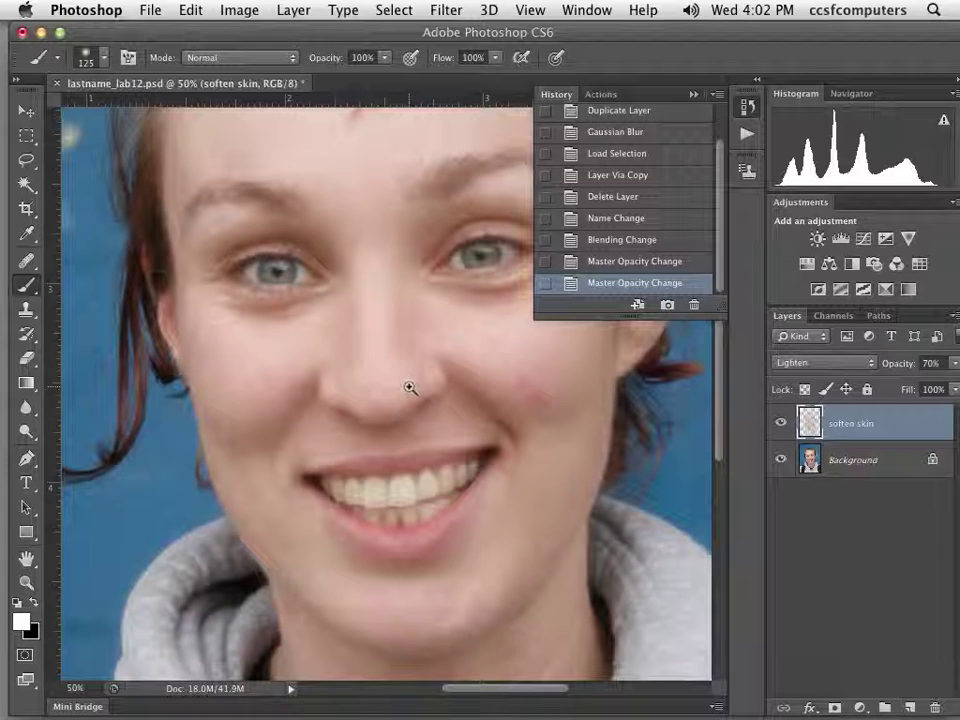
Add a layer mask to the soften skin layer and paint black over both eyes to restore their sharpness.
scroll(343, 401, up, 5)
scroll(343, 401, right, 2)
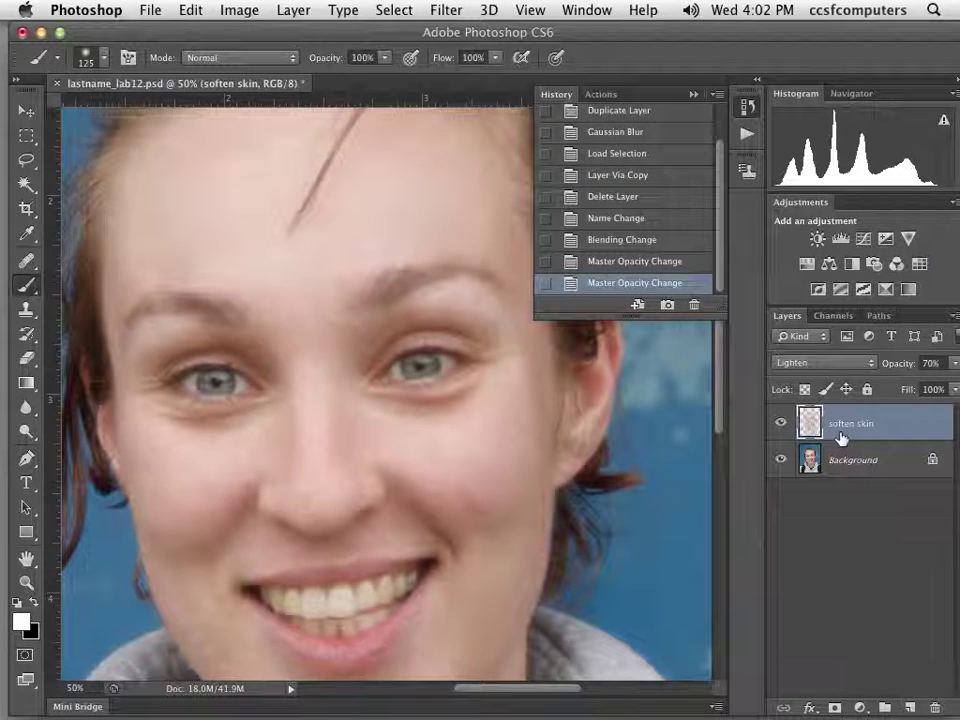
click(834, 707)
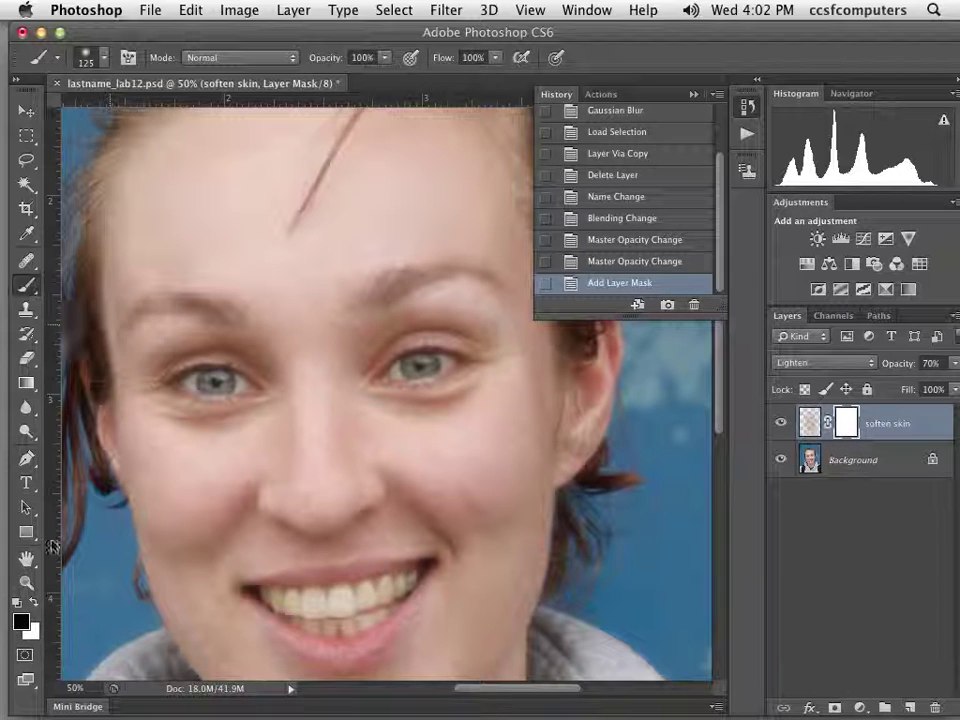
click(217, 378)
click(420, 362)
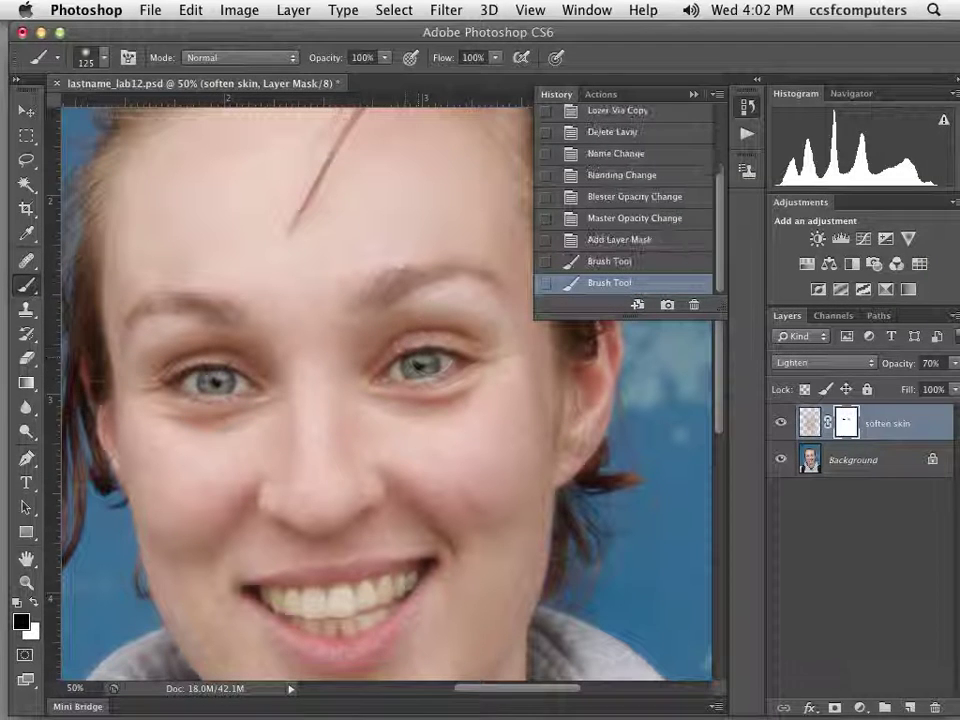
Paint black on the soften skin mask over both eyebrows and across the lips and teeth.
click(489, 257)
click(182, 208)
drag(244, 274, 287, 156)
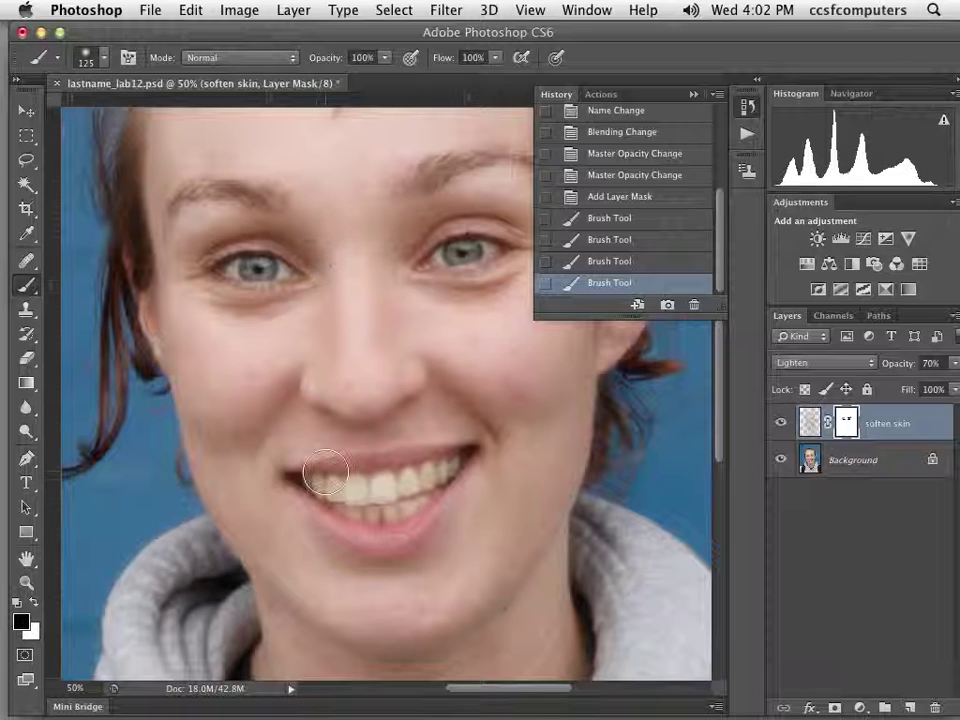
click(381, 489)
drag(396, 430, 396, 413)
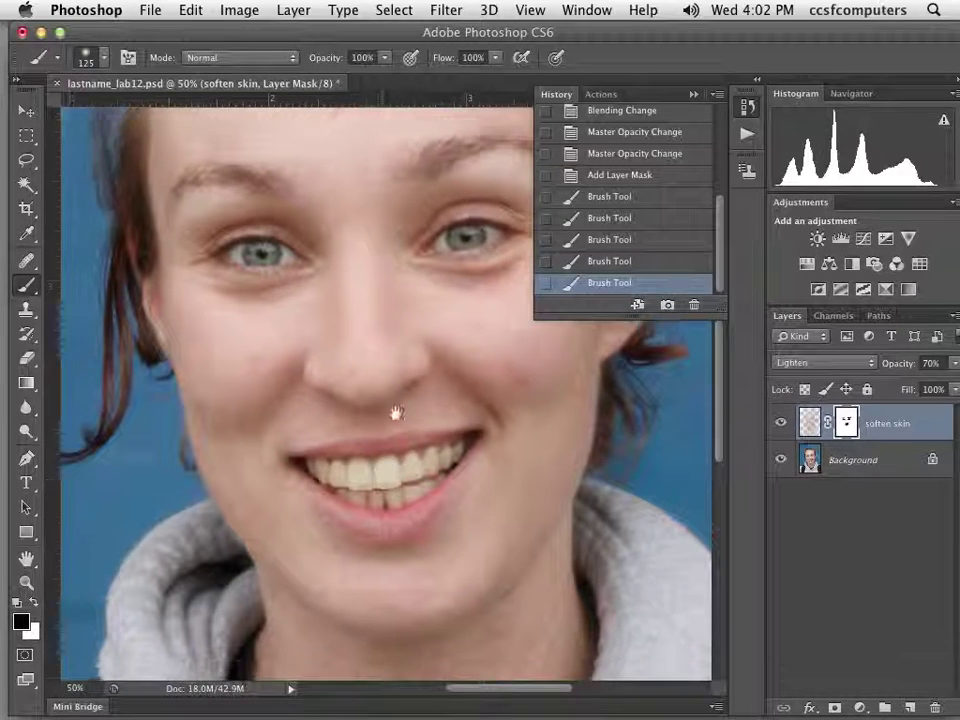
Check the mouth, neck and face, comparing the portrait with the masked soften skin layer hidden and shown.
scroll(396, 413, down, 10)
scroll(396, 413, left, 2)
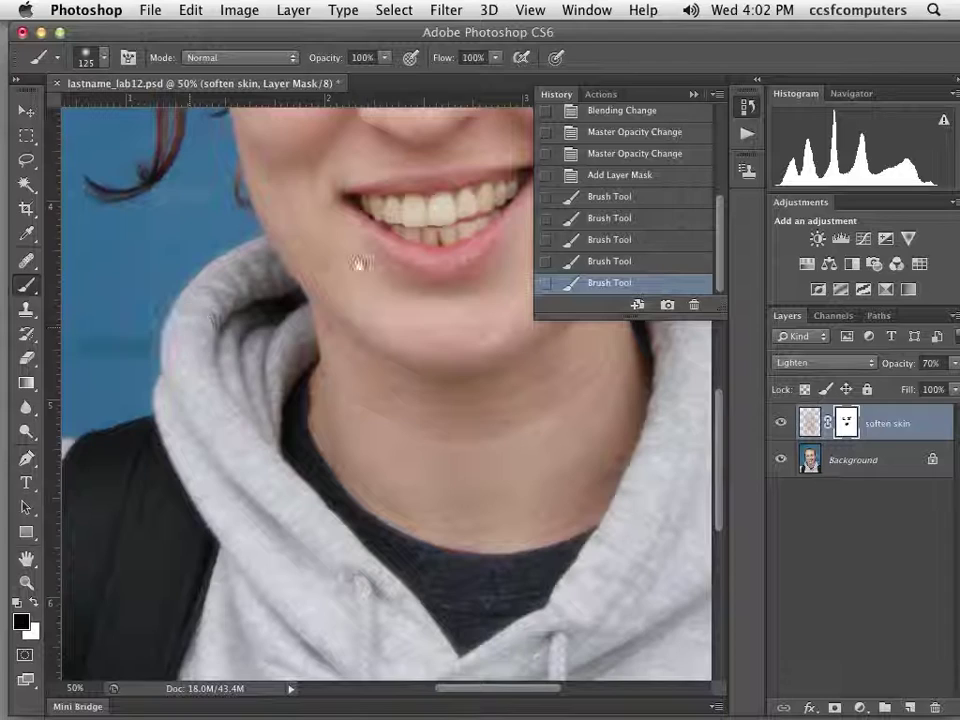
drag(360, 263, 253, 482)
drag(336, 332, 355, 412)
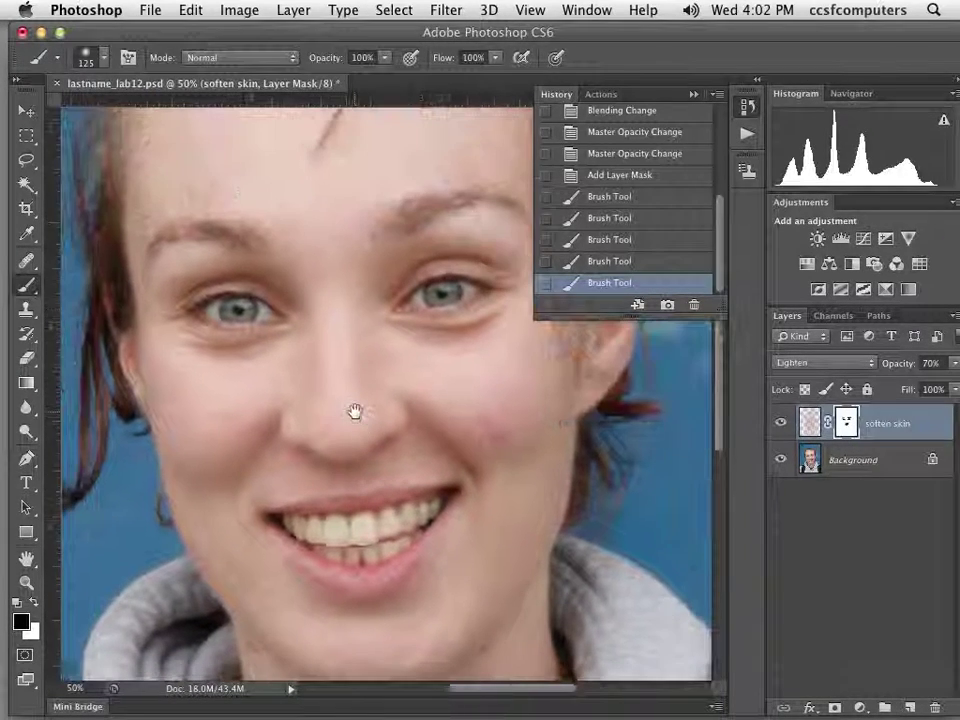
click(780, 424)
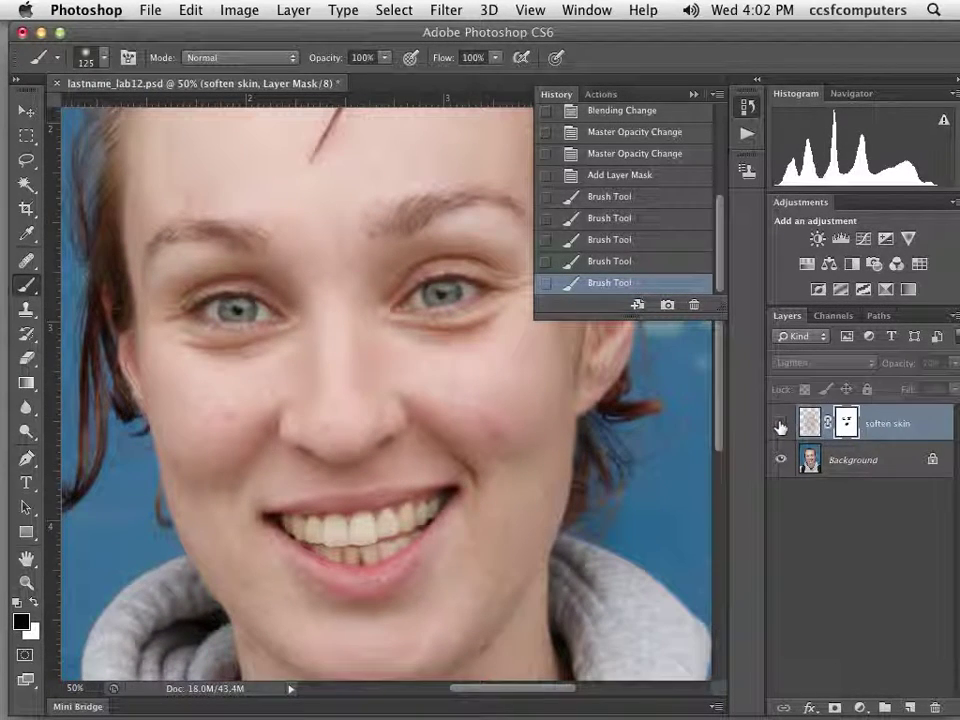
click(780, 424)
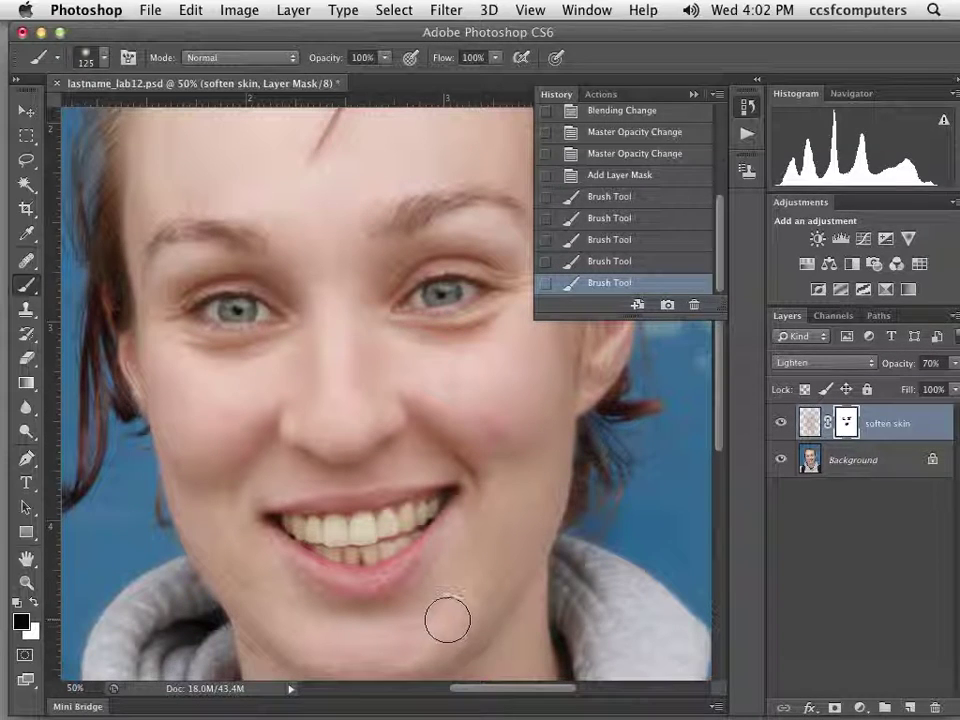
Create a new layer above soften skin and name it "retouching".
click(910, 708)
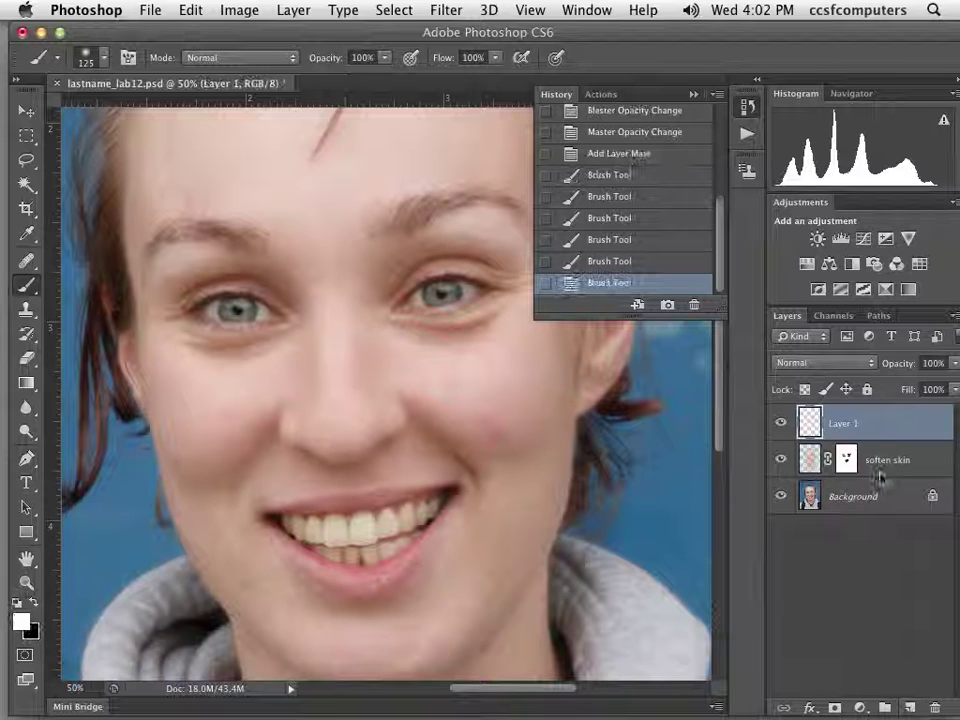
double_click(842, 422)
key(BackSpace)
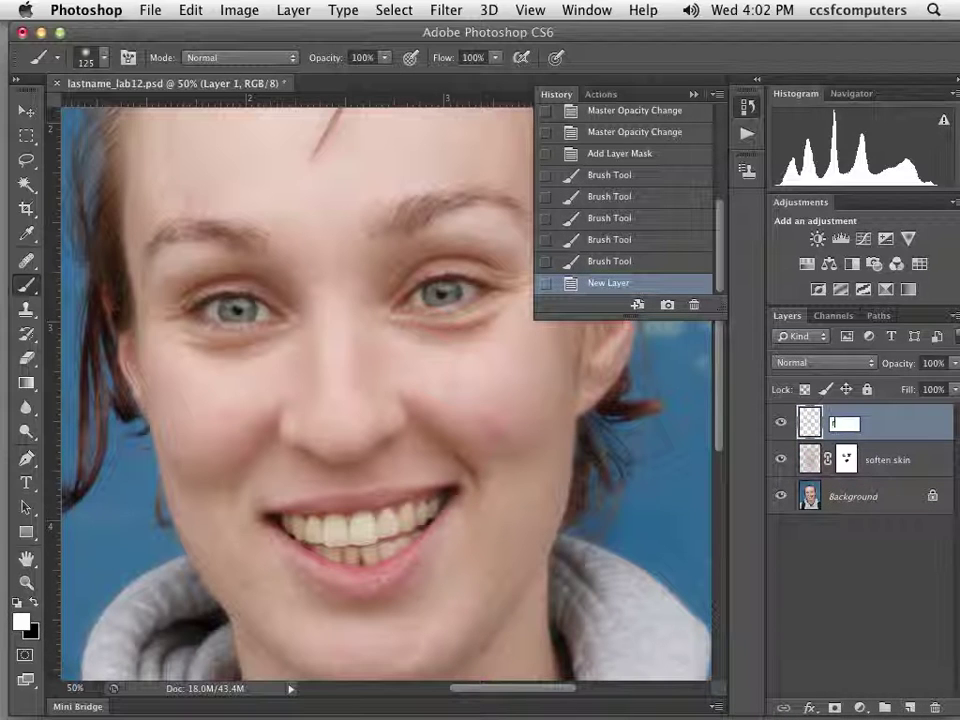
text(retouching)
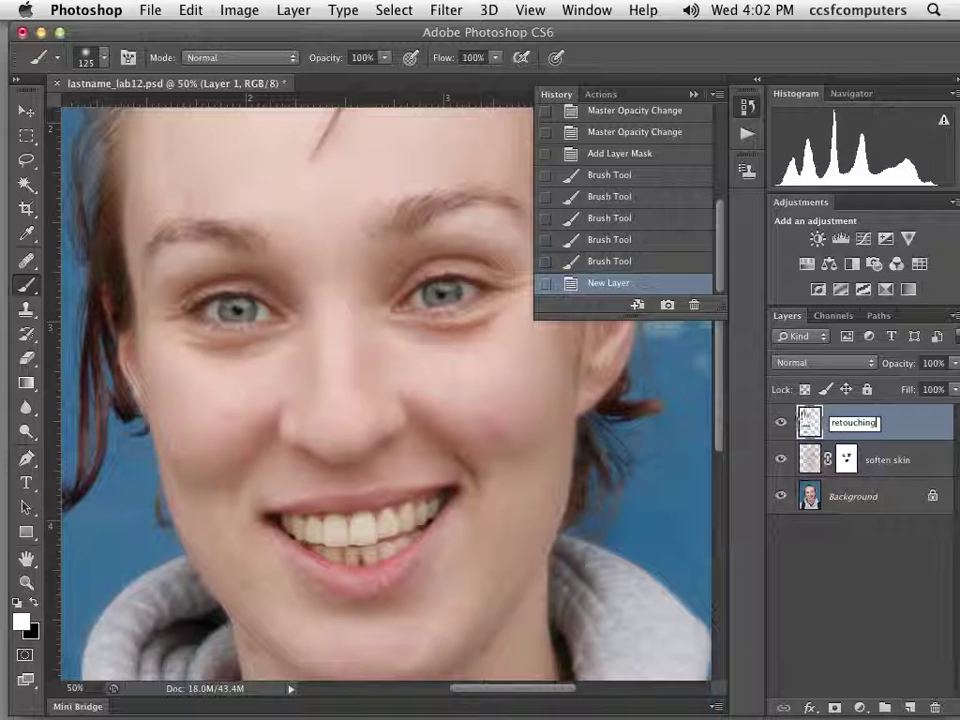
key(Return)
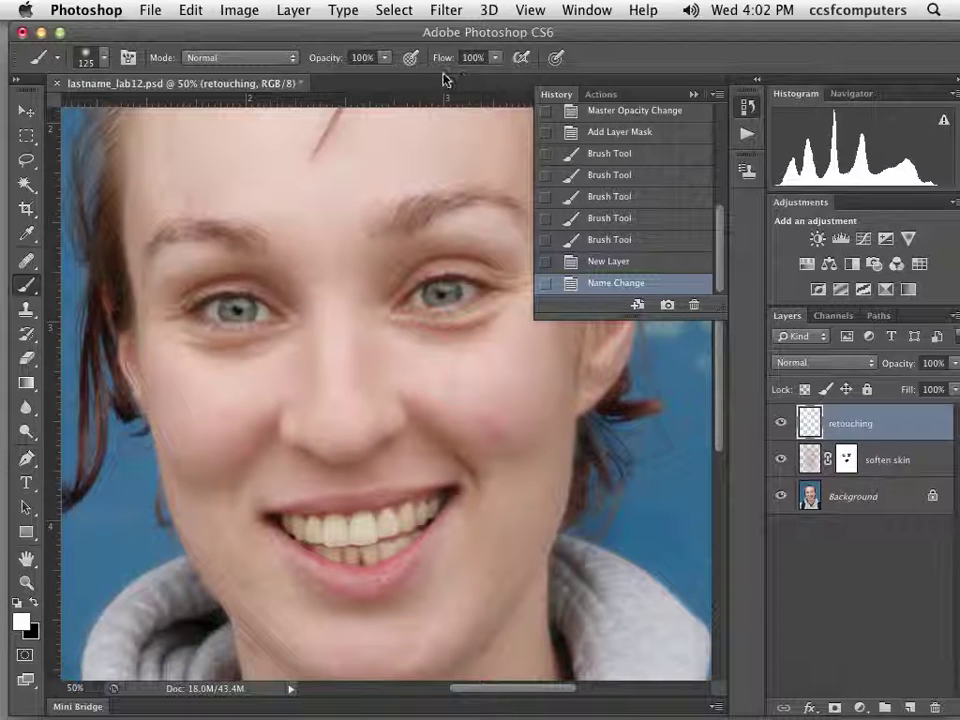
Heal the reddish blemish on the cheek at the image's right with the Healing Brush, sampling clear skin beside it, and touch up above the mouth.
click(27, 258)
click(27, 258)
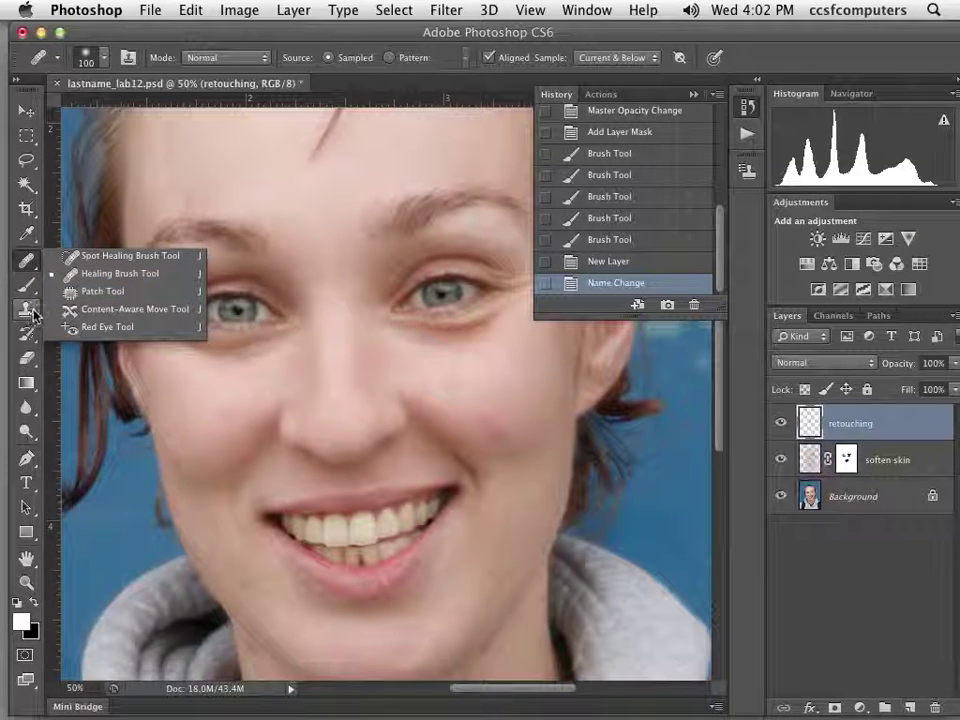
click(94, 273)
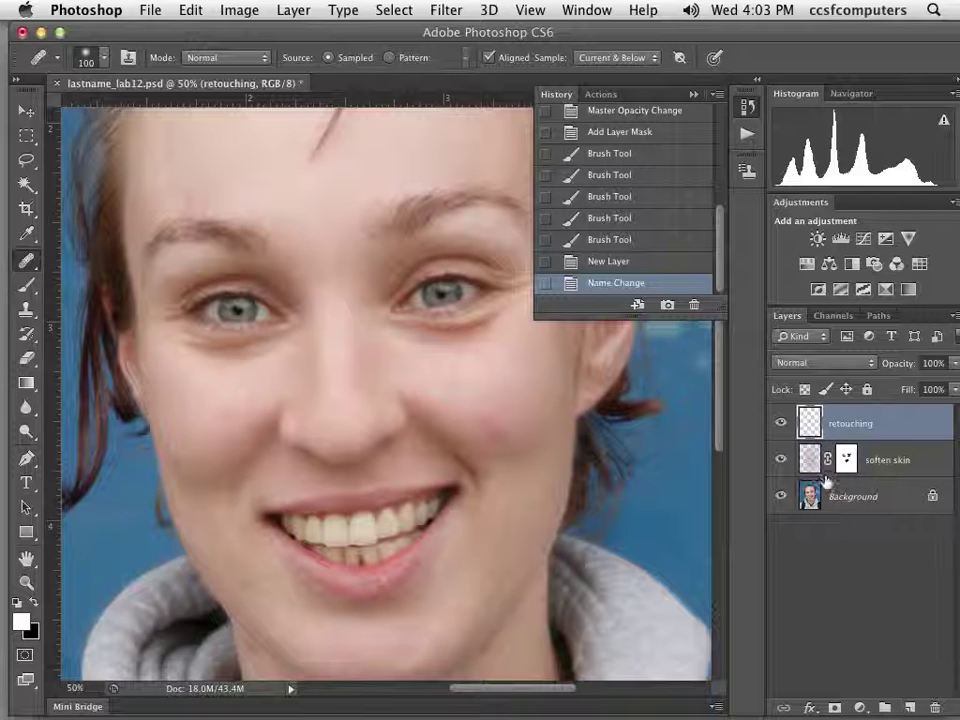
alt+click(533, 397)
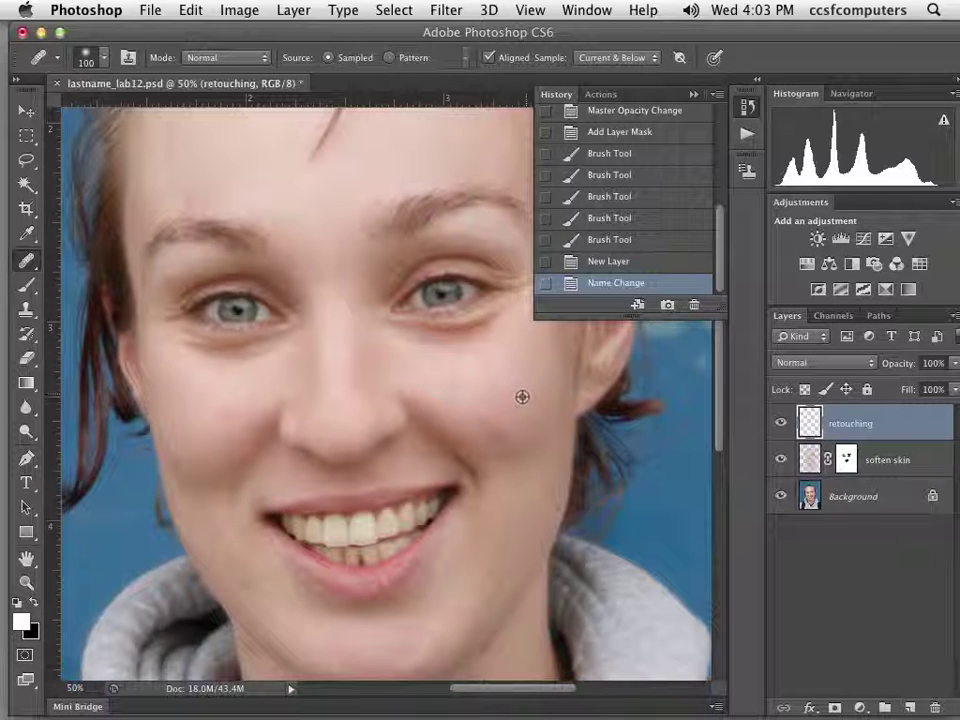
drag(495, 431, 506, 441)
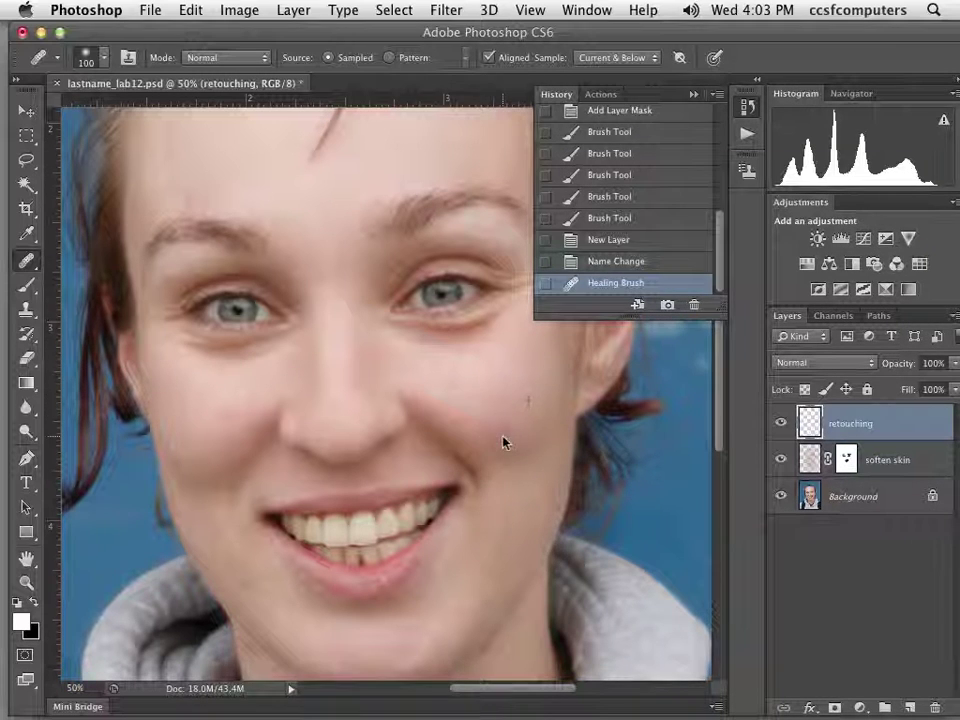
click(307, 485)
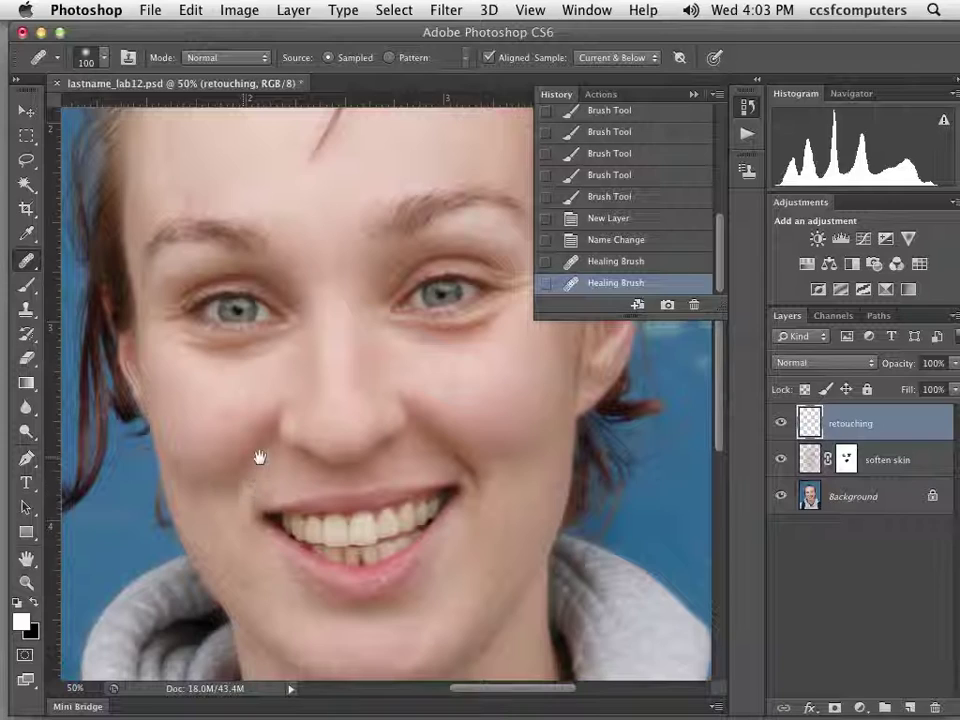
Reduce the Healing Brush to size 25 and heal the small spot between the eyebrow and eyelid at 100% zoom.
drag(221, 326, 256, 448)
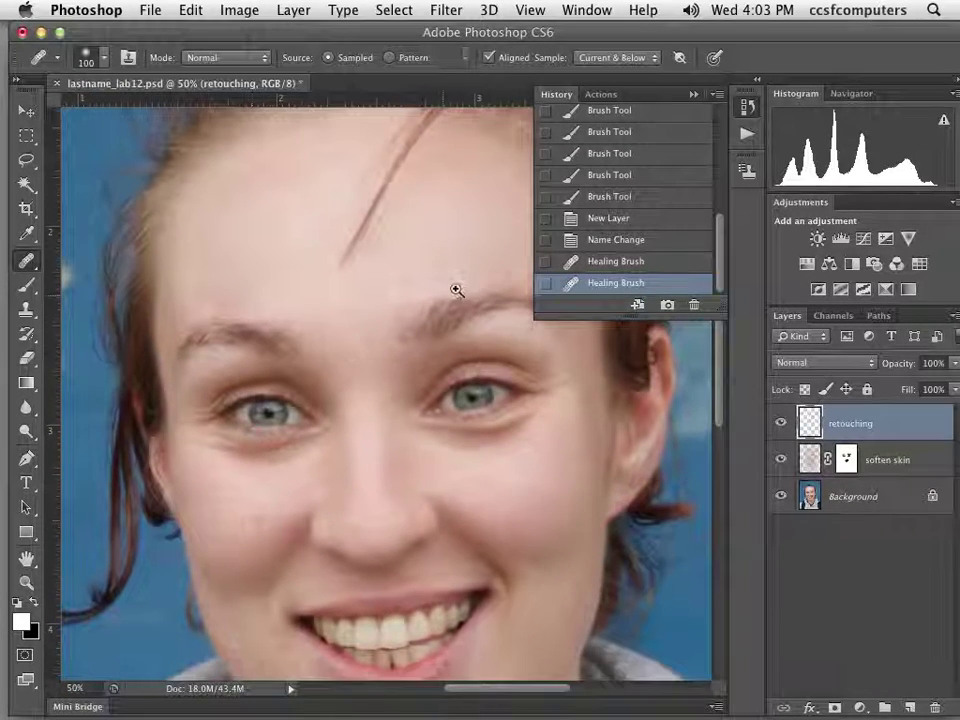
ctrl+click(426, 302)
ctrl+click(426, 302)
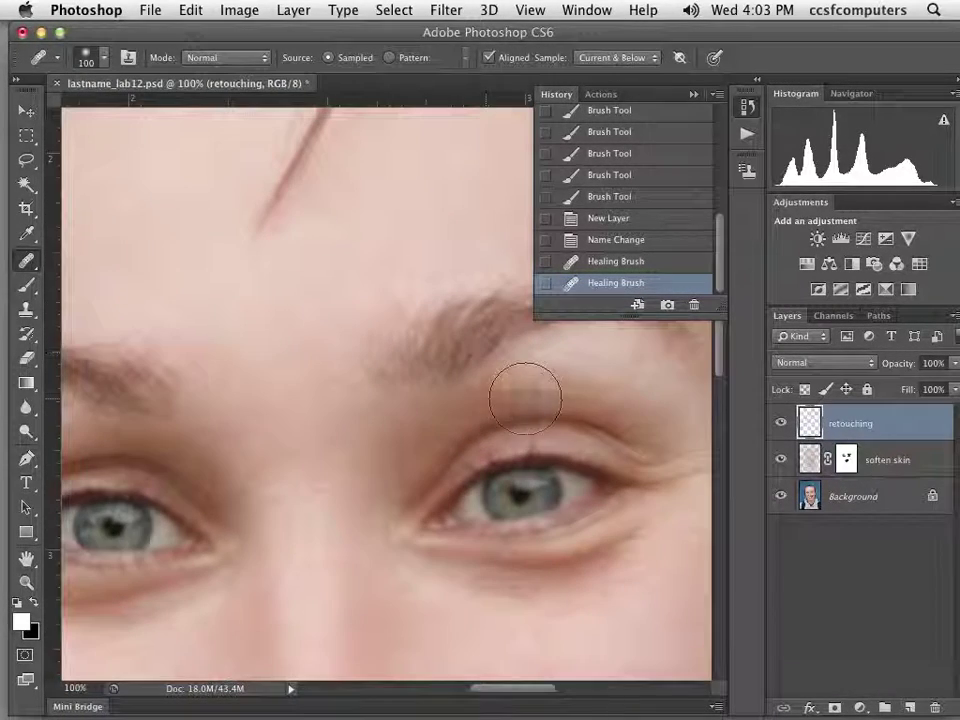
key(bracketleft)
key(bracketleft)
key(bracketleft)
key(bracketleft)
key(bracketleft)
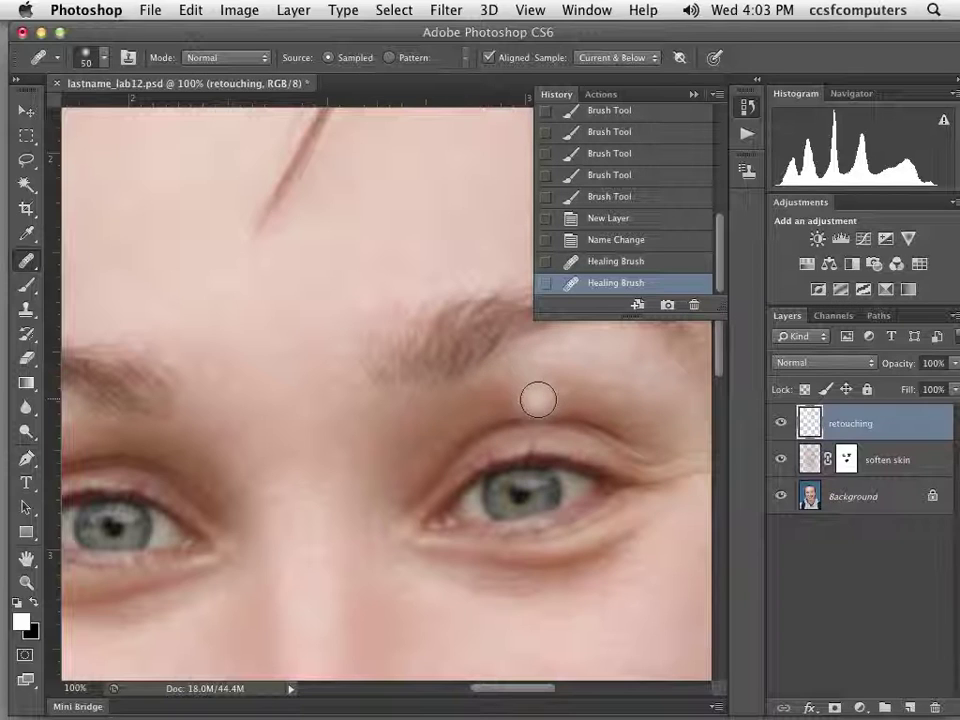
key(bracketleft)
key(bracketleft)
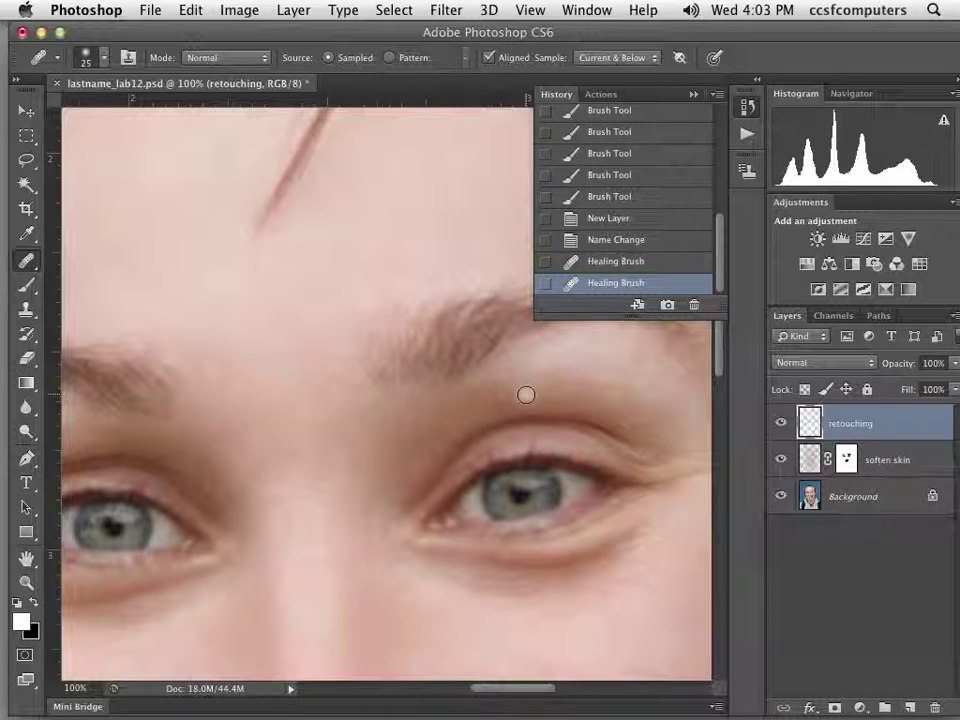
click(501, 396)
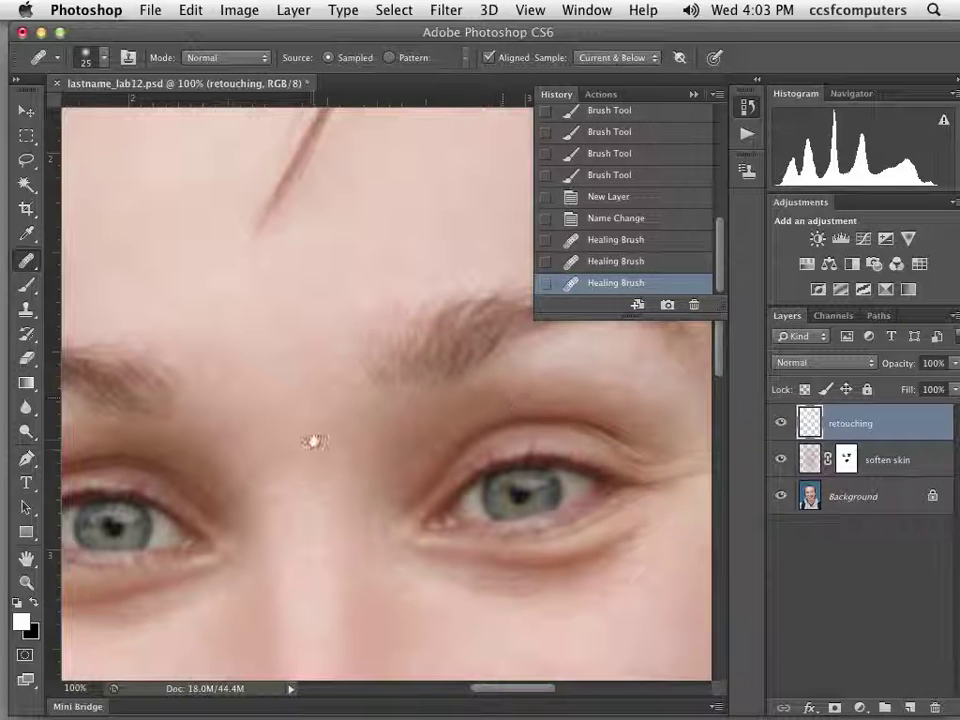
Heal the dark spots on the neck just below the jaw beside the hood, enlarging the brush to 30 and resampling nearby skin.
scroll(249, 410, left, 10)
scroll(330, 443, down, 10)
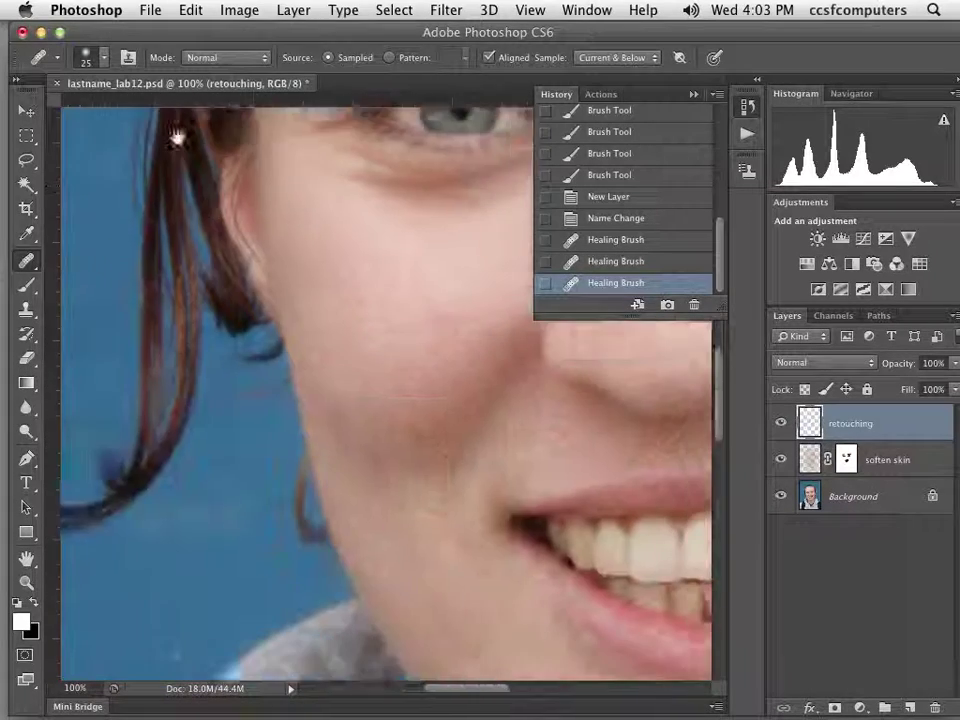
scroll(323, 268, down, 8)
scroll(323, 268, right, 4)
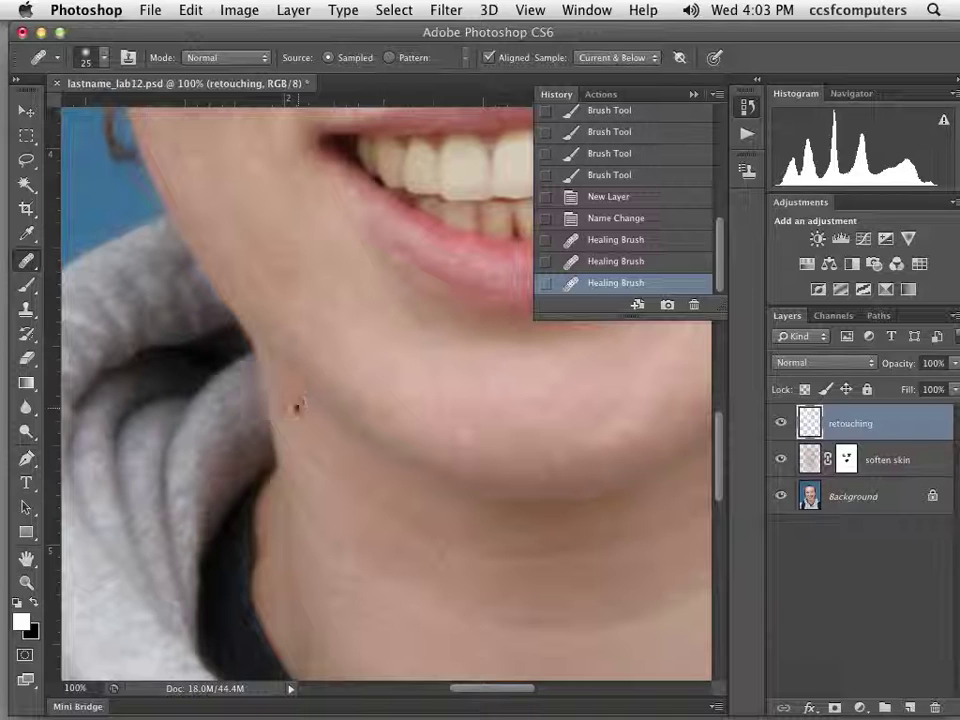
click(288, 393)
click(280, 383)
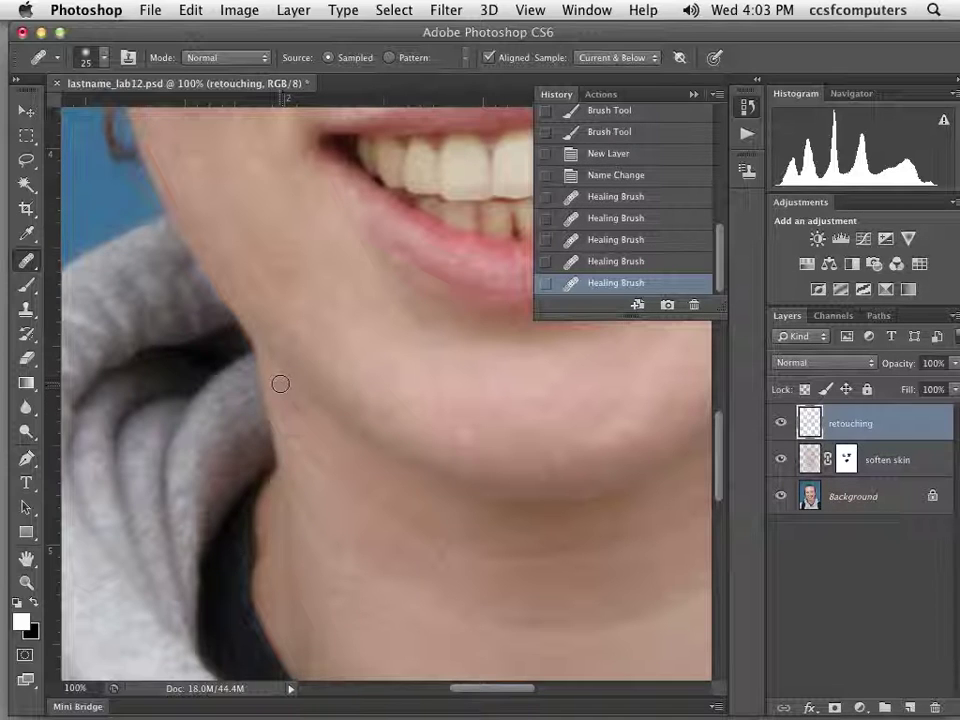
click(280, 384)
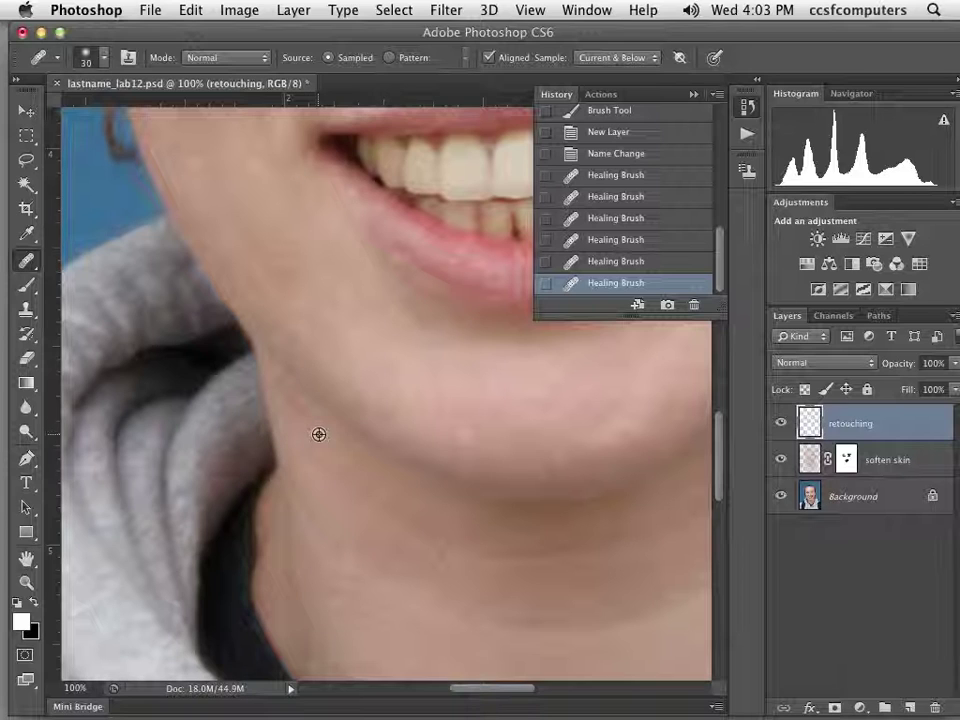
click(290, 401)
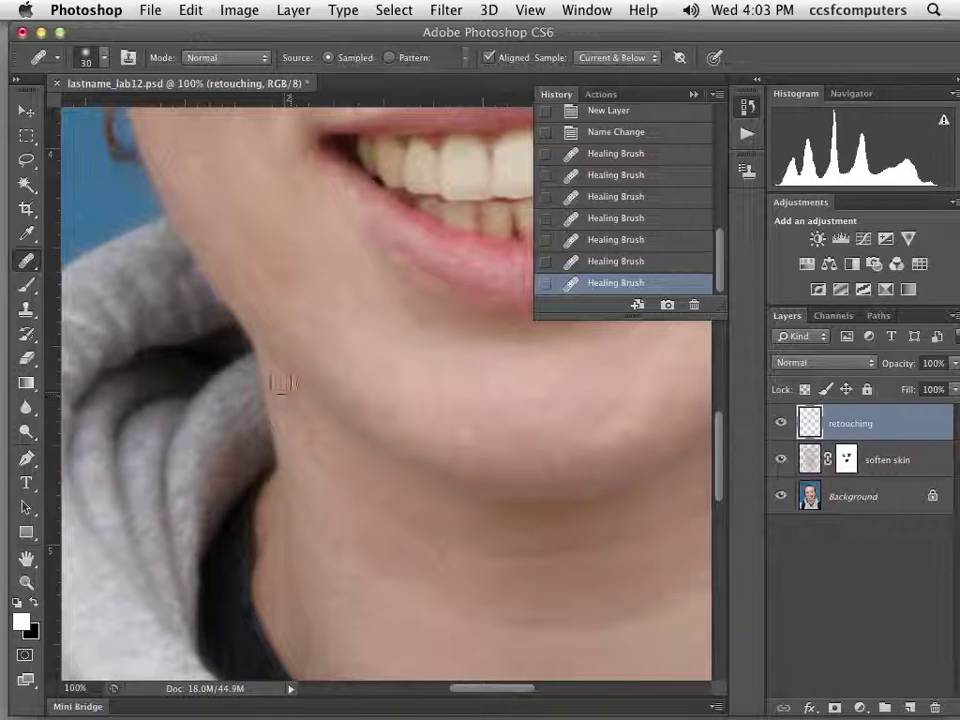
click(279, 381)
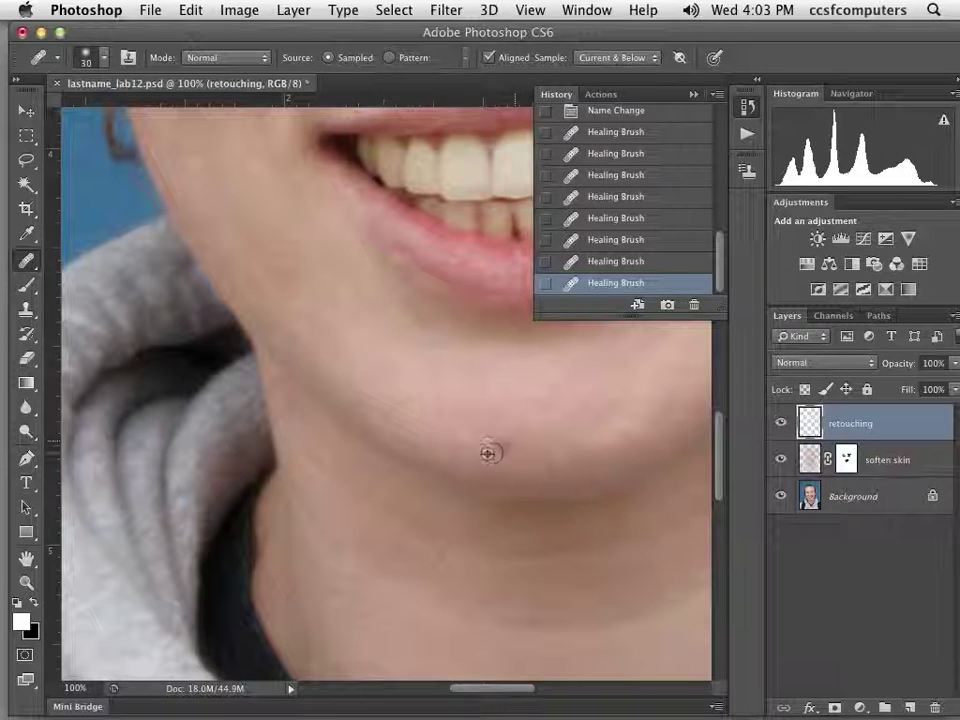
Heal the small blemish on the chin below the lower lip using skin sampled nearby.
click(506, 409)
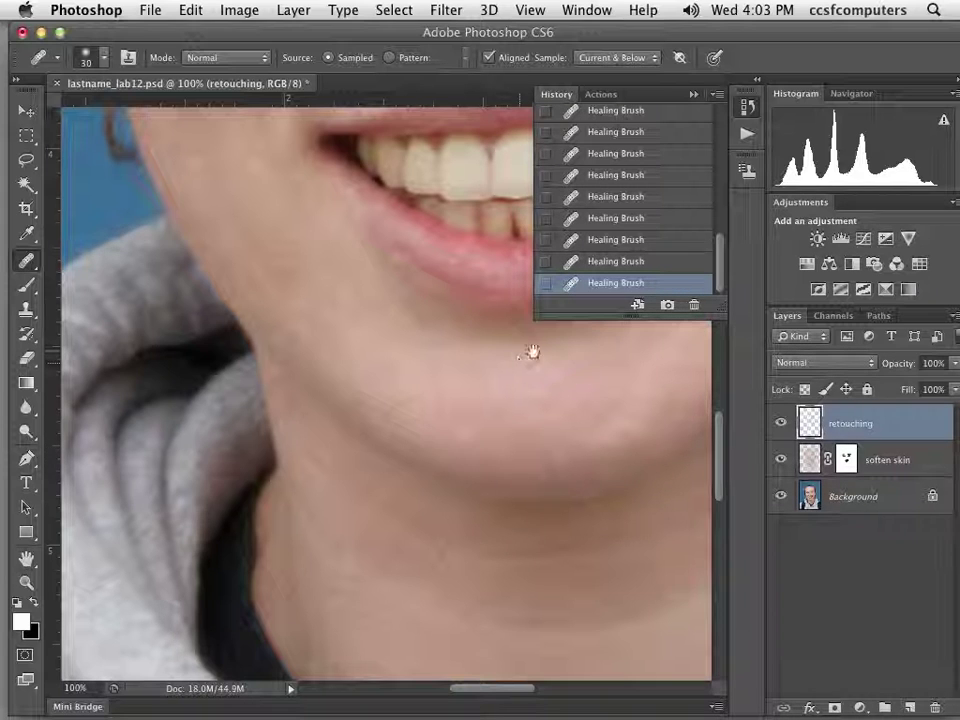
drag(532, 352, 282, 447)
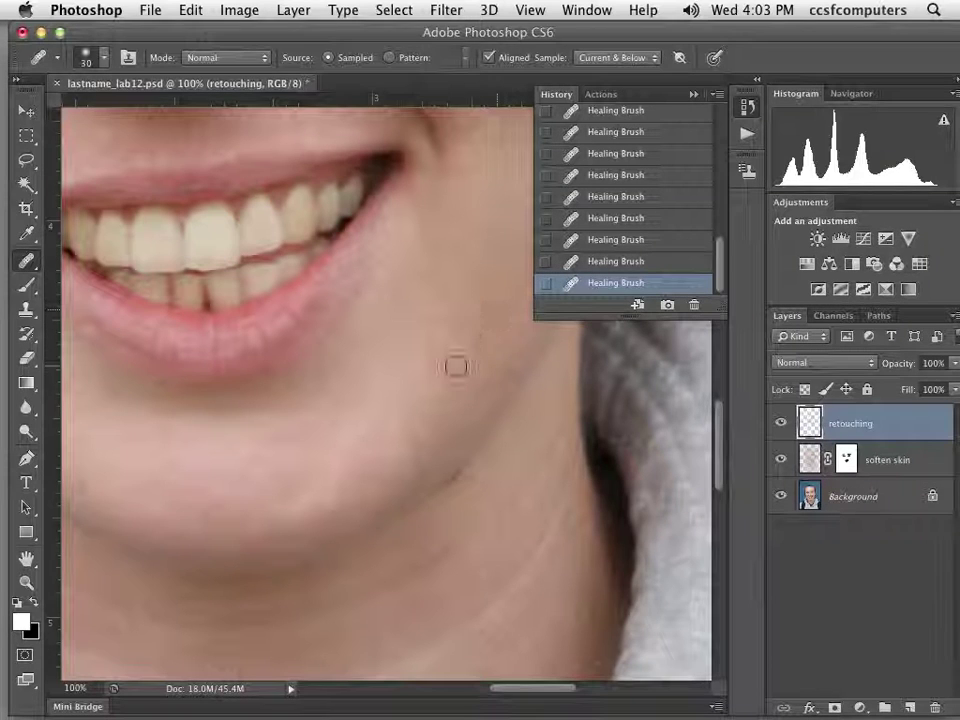
drag(373, 433, 424, 533)
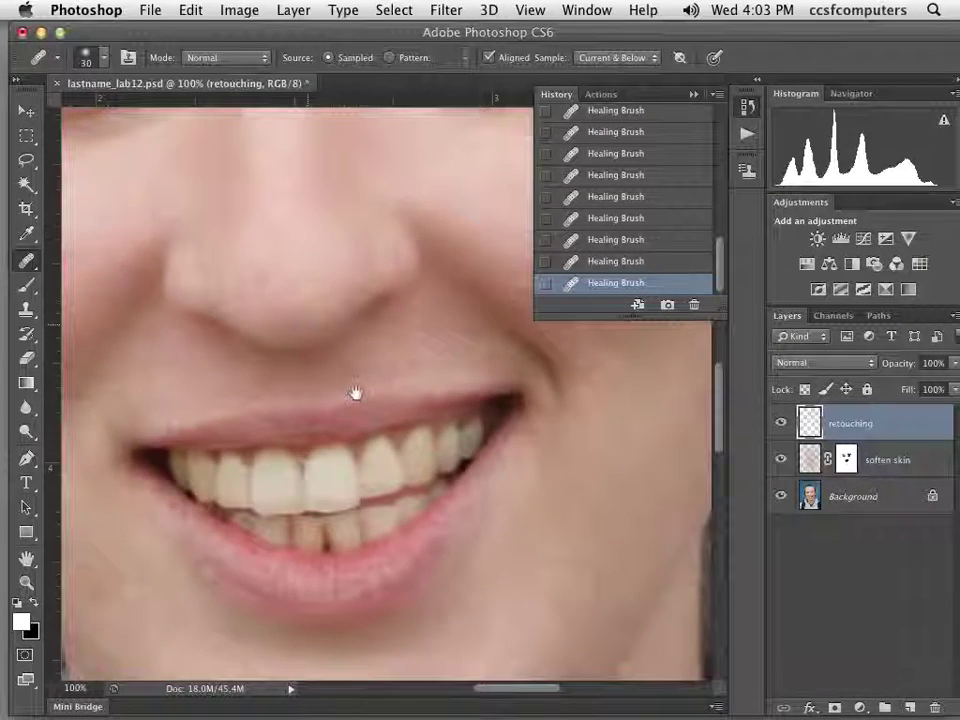
Sample clear skin on the cheek below the eye at the image's left and heal the spot next to it.
drag(356, 392, 407, 435)
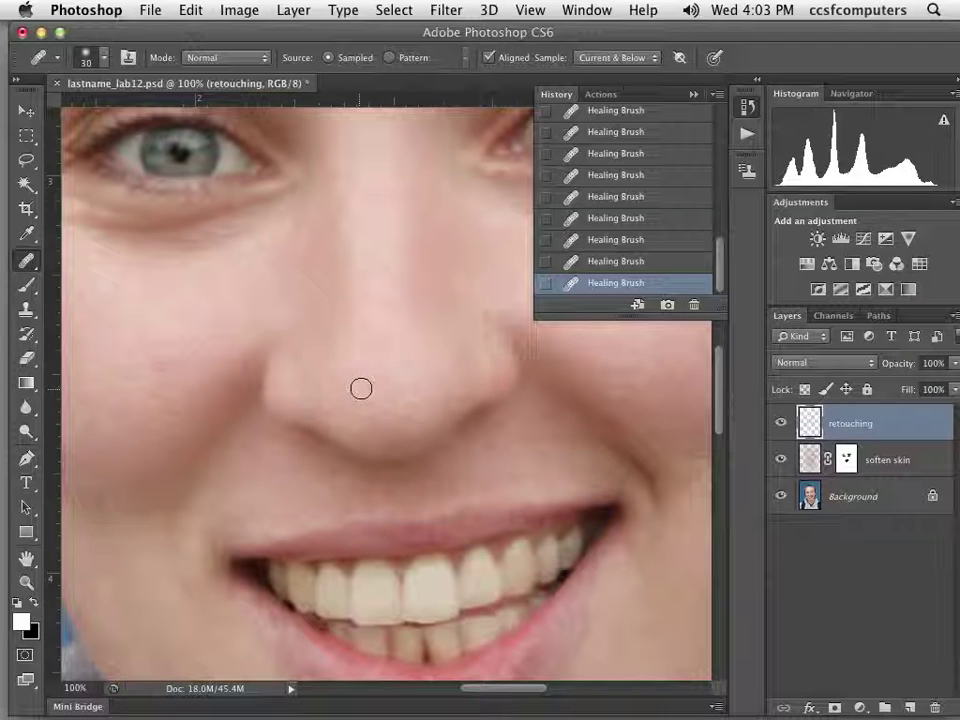
drag(274, 317, 373, 465)
alt+click(296, 473)
click(308, 494)
click(451, 435)
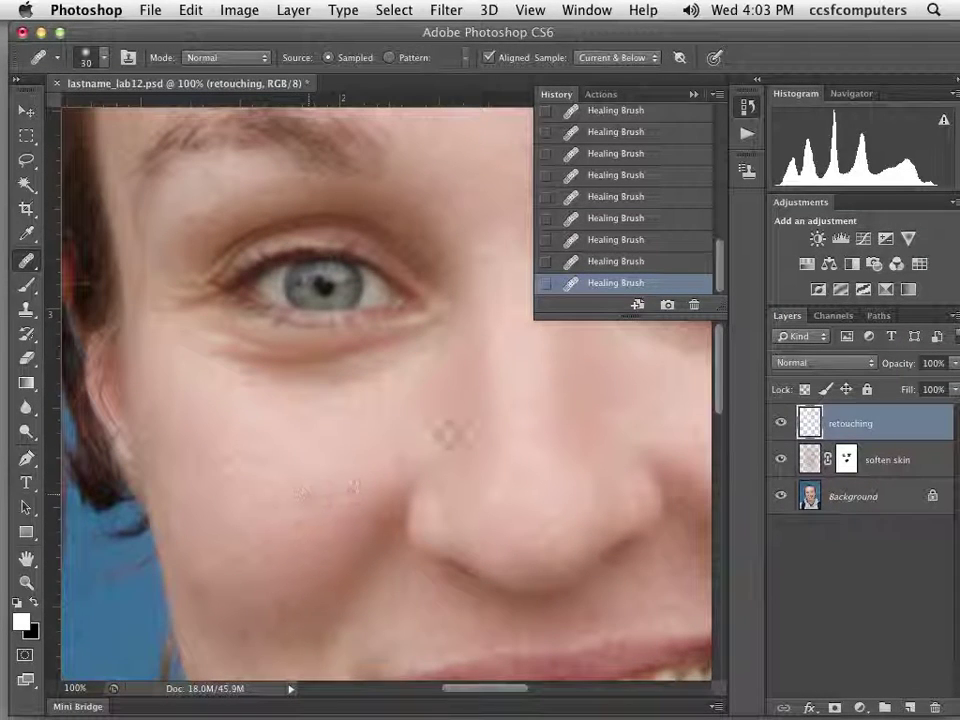
drag(455, 248, 439, 553)
drag(444, 290, 257, 289)
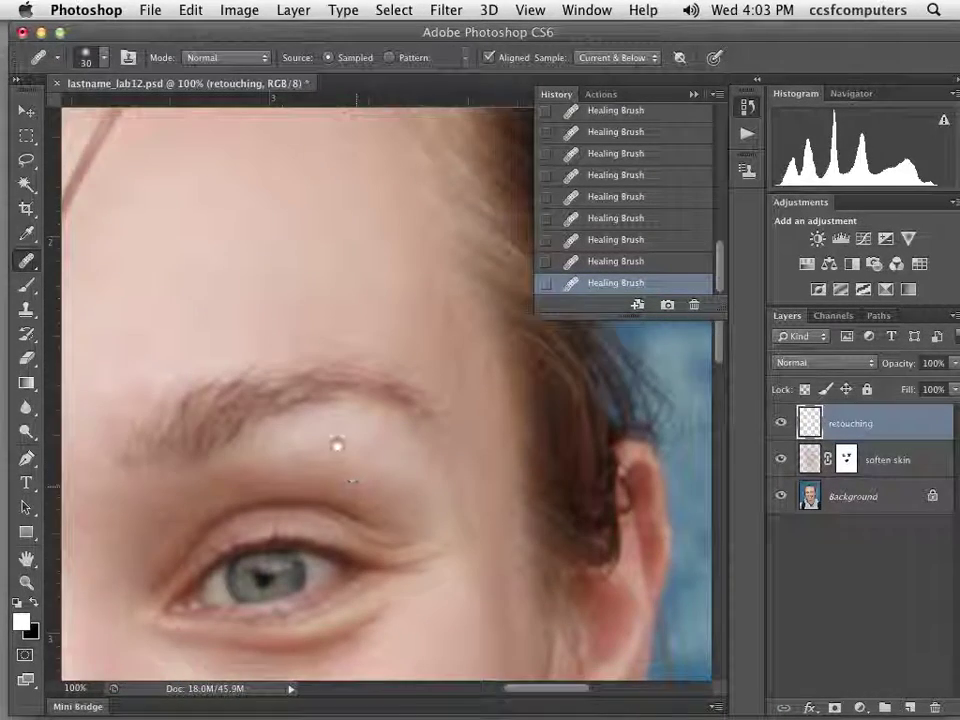
Heal the small spots on the temple near the hairline and beside the ear at the image's right.
drag(336, 444, 292, 403)
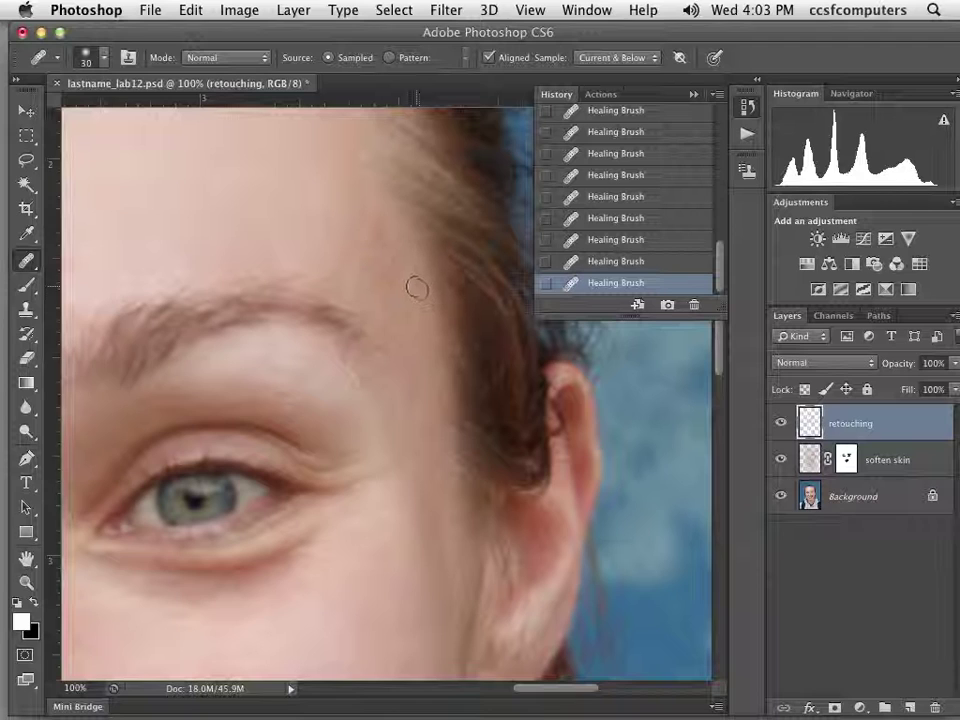
click(381, 235)
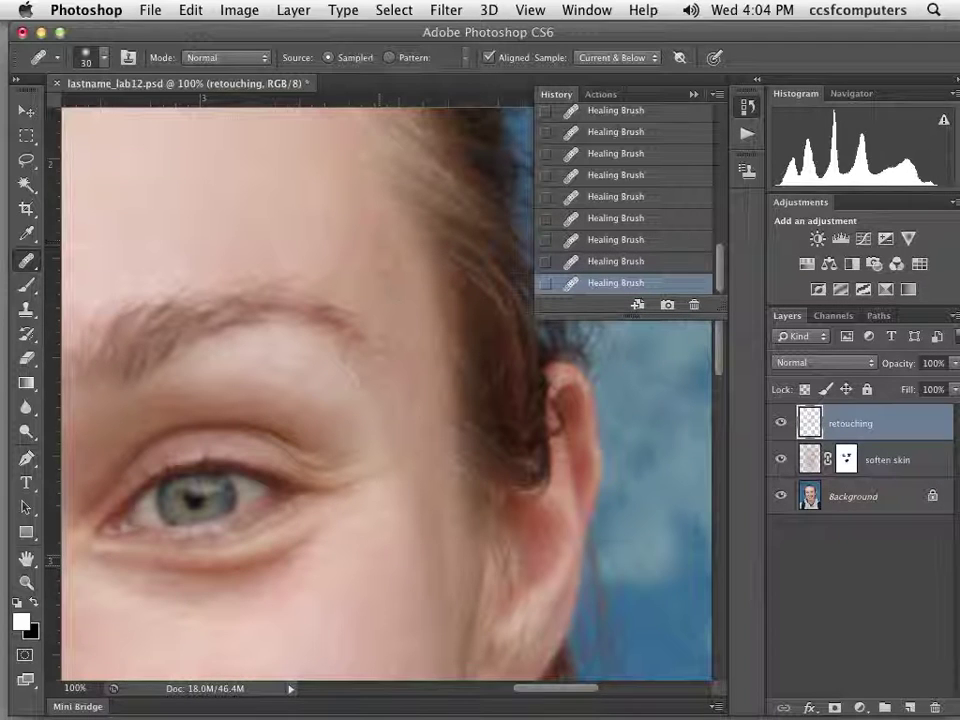
click(515, 487)
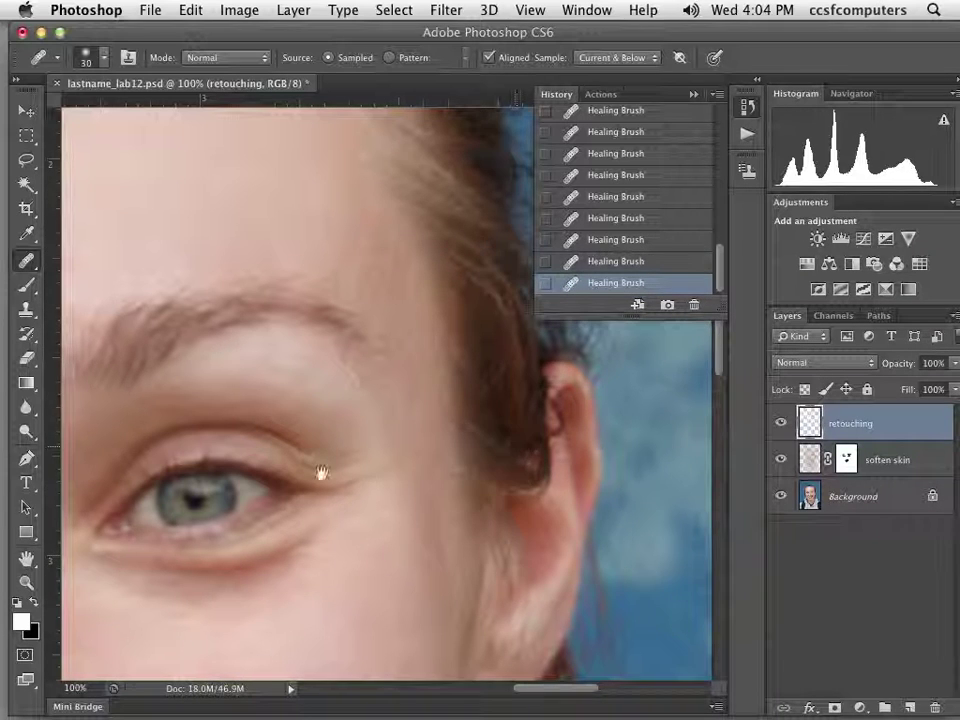
Heal the remaining marks on the neck below the chin and toward the hood using the size 30 Healing Brush.
scroll(377, 261, down, 10)
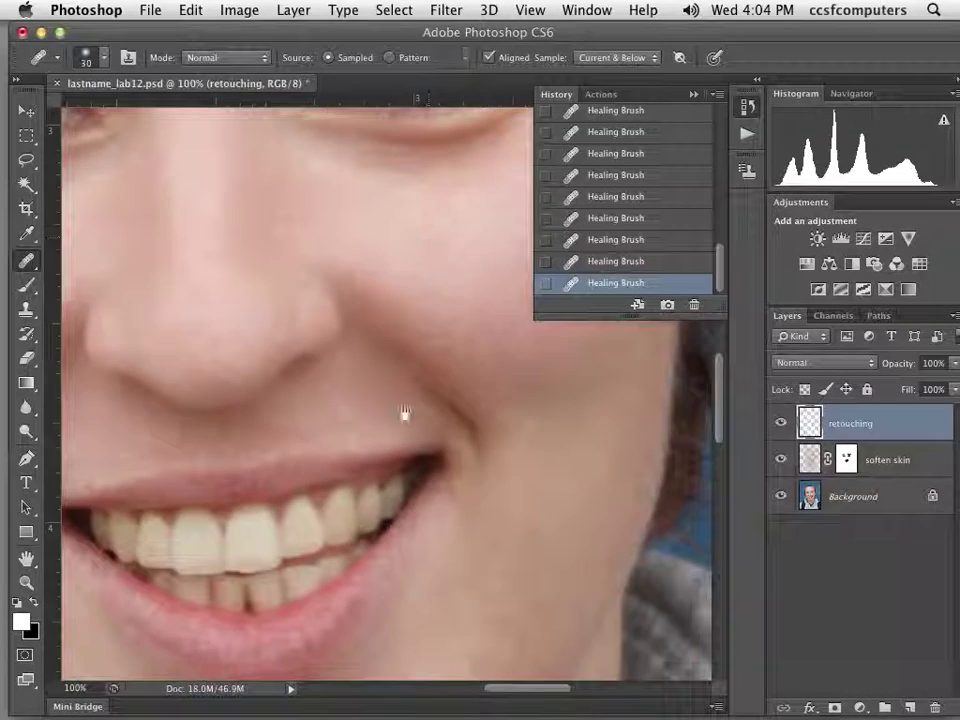
scroll(405, 413, down, 8)
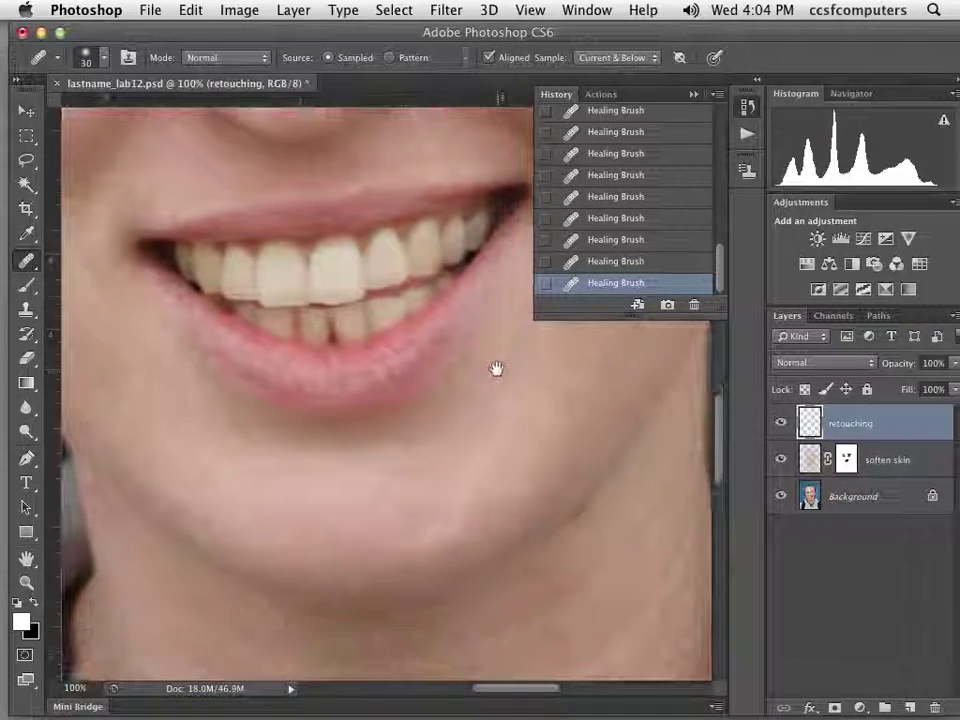
drag(496, 369, 484, 343)
drag(474, 559, 463, 478)
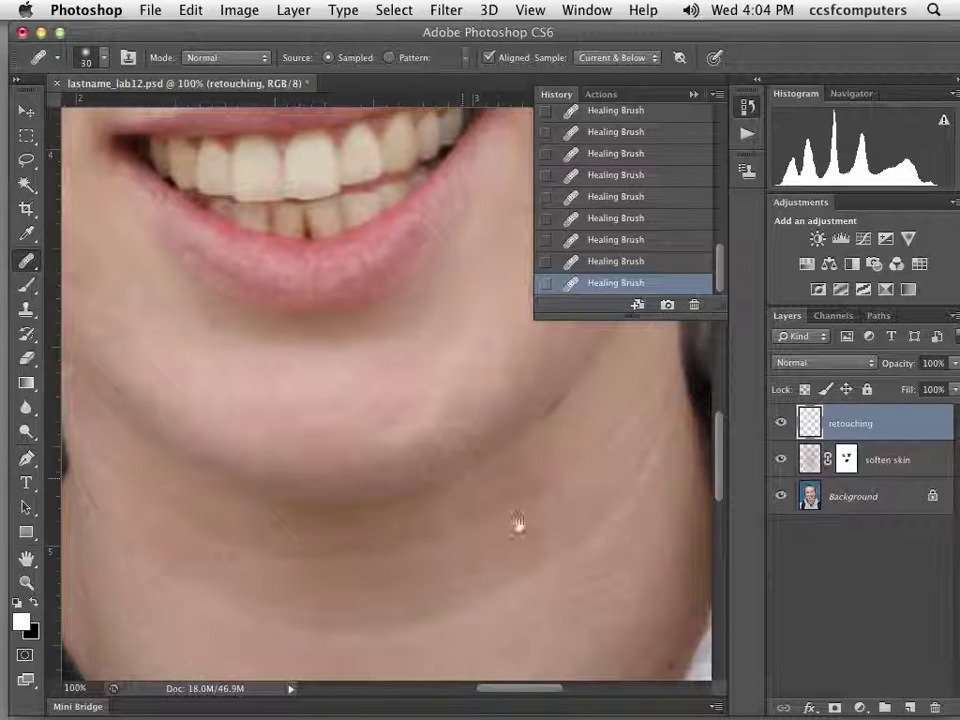
drag(525, 546, 456, 433)
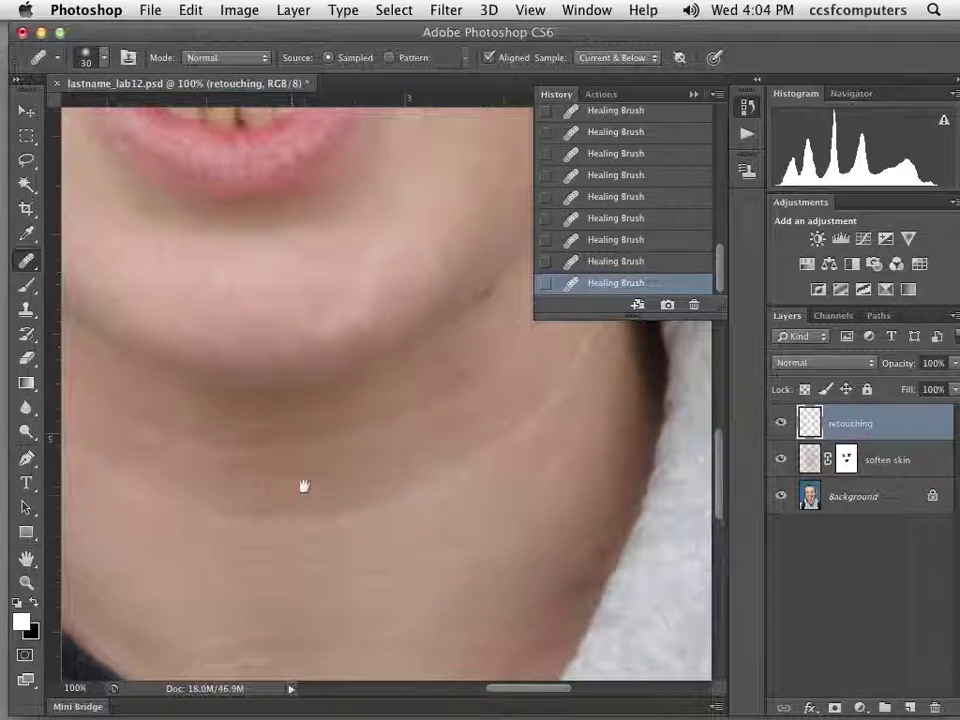
drag(304, 486, 322, 455)
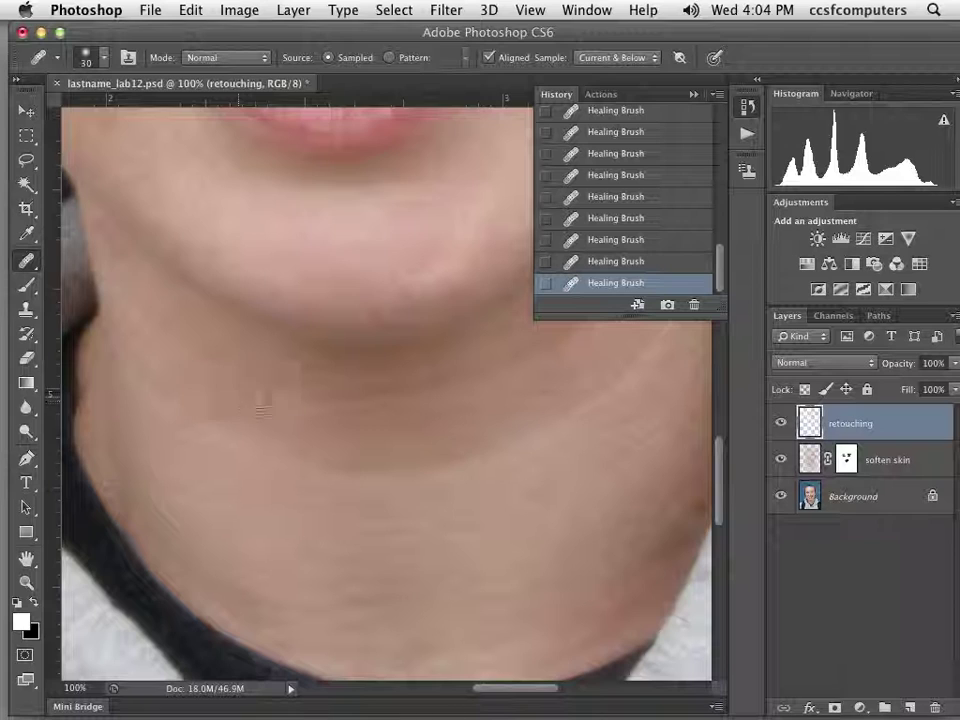
click(251, 390)
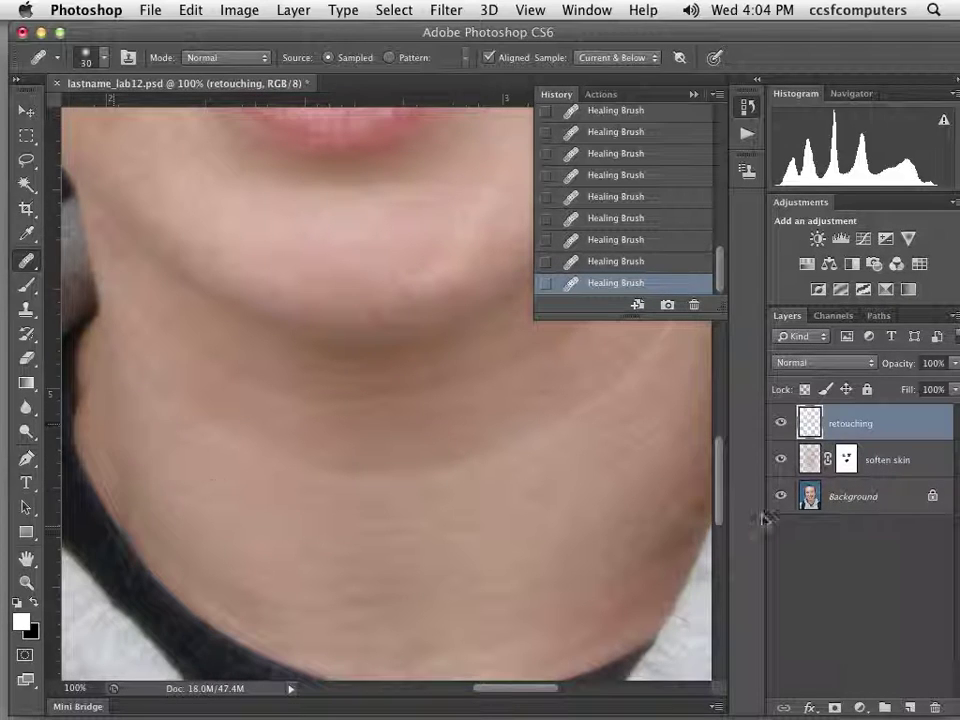
drag(677, 480, 492, 464)
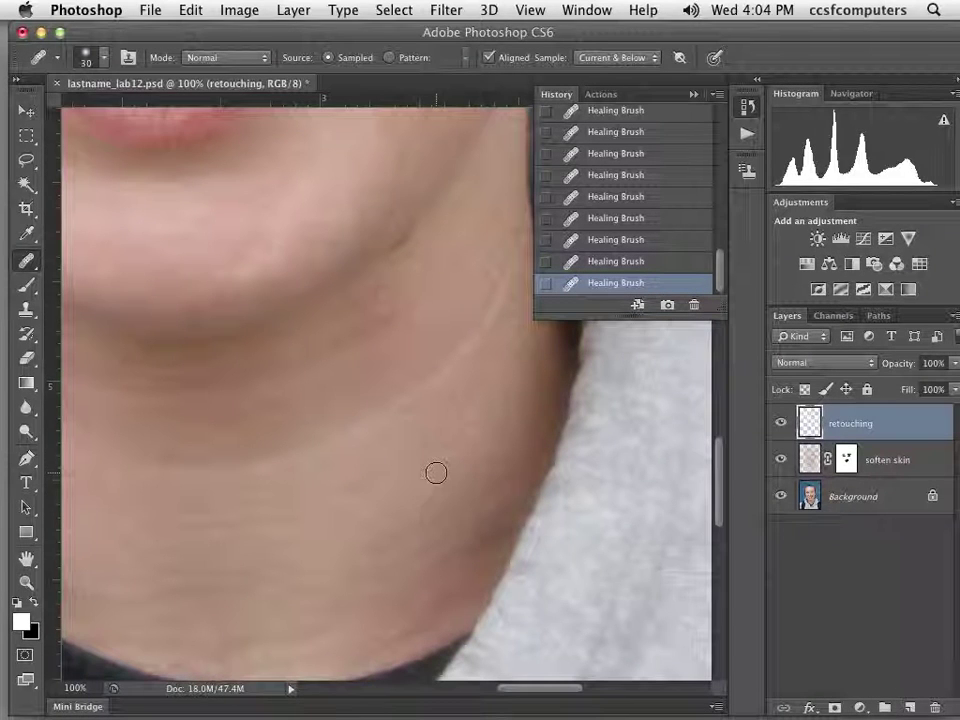
Rename the retouching layer to "retouching blemishes".
alt+super+click(354, 411)
alt+super+click(296, 354)
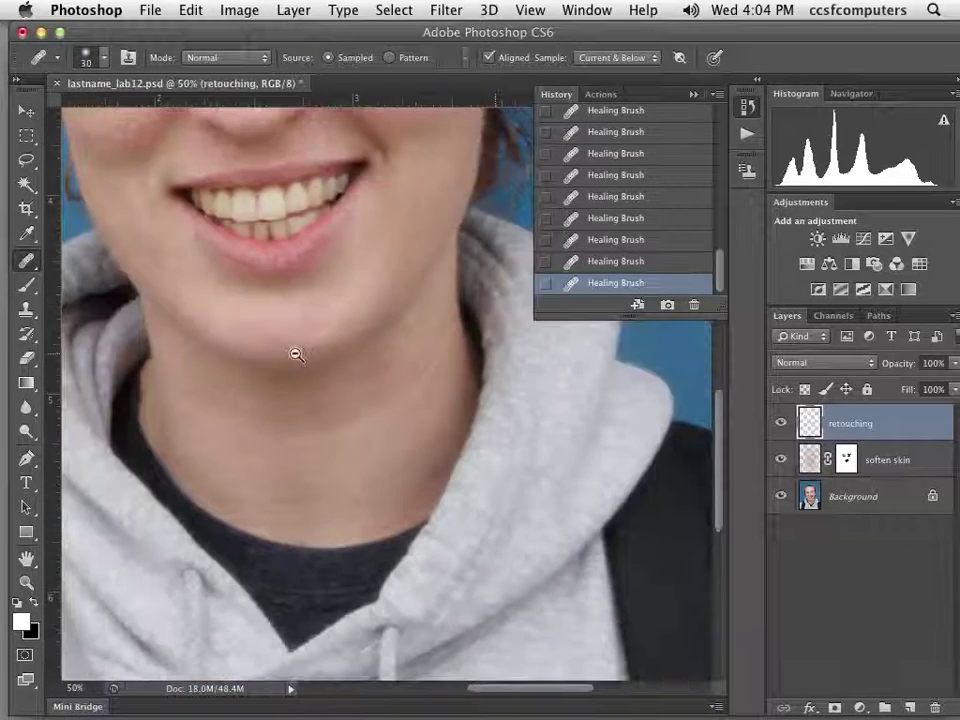
alt+super+click(300, 320)
alt+super+click(300, 320)
drag(279, 214, 371, 403)
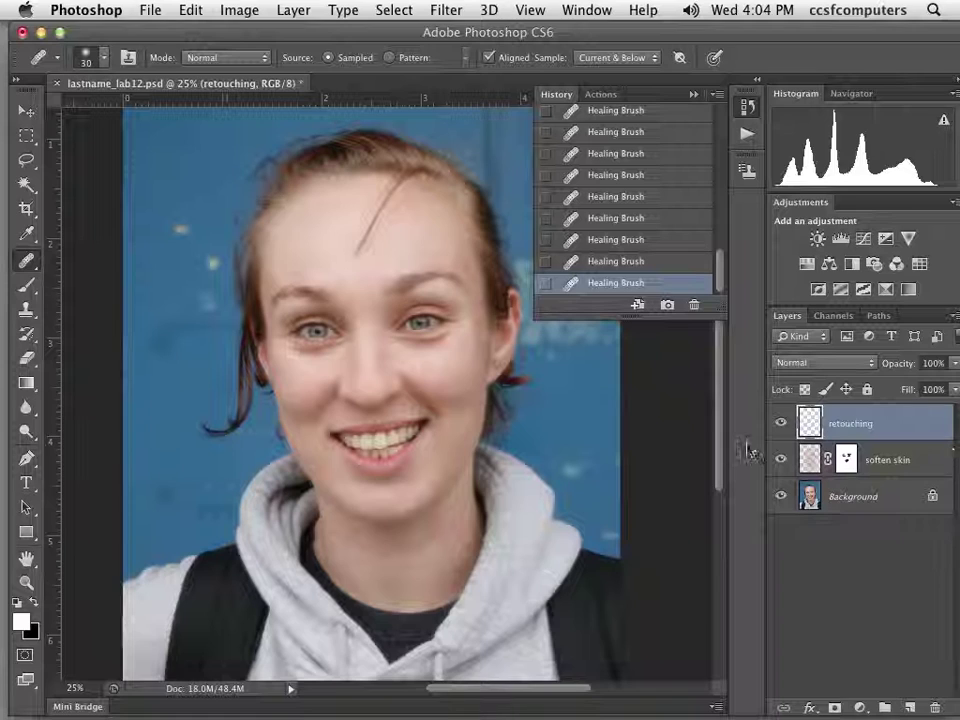
double_click(852, 424)
click(877, 423)
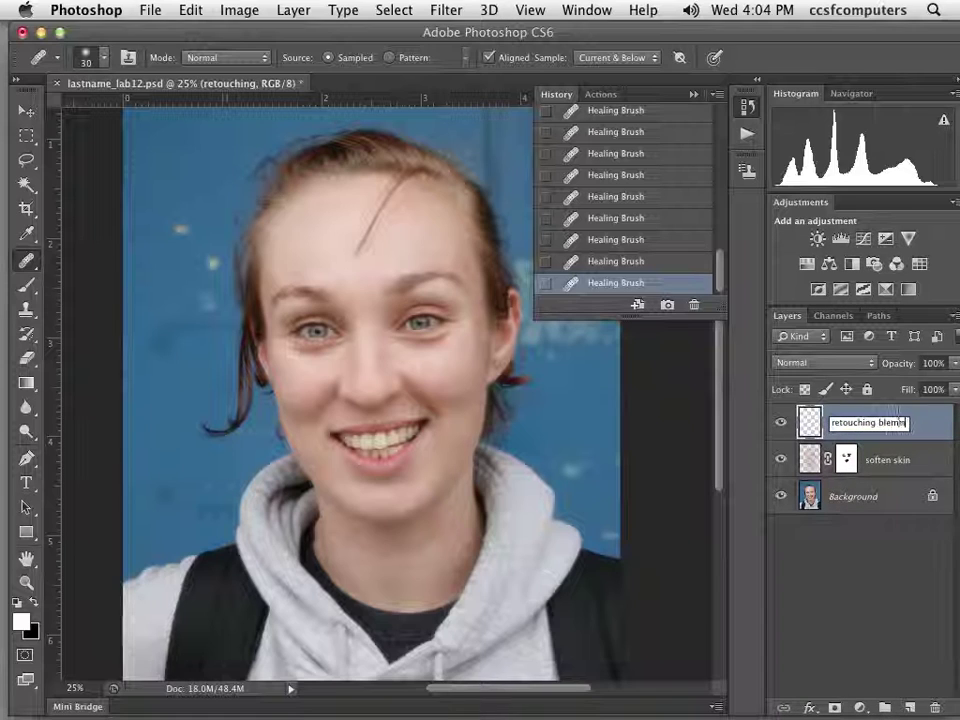
text(blemishes)
key(Return)
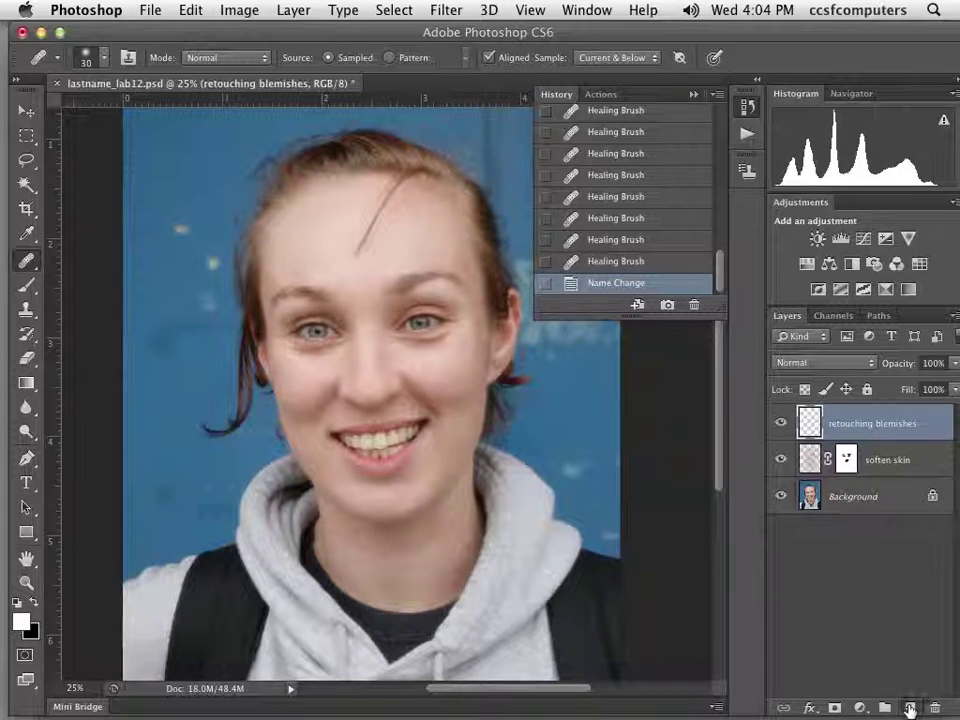
Add a new layer above the retouching blemishes layer and name it "under eyes".
click(910, 708)
double_click(846, 424)
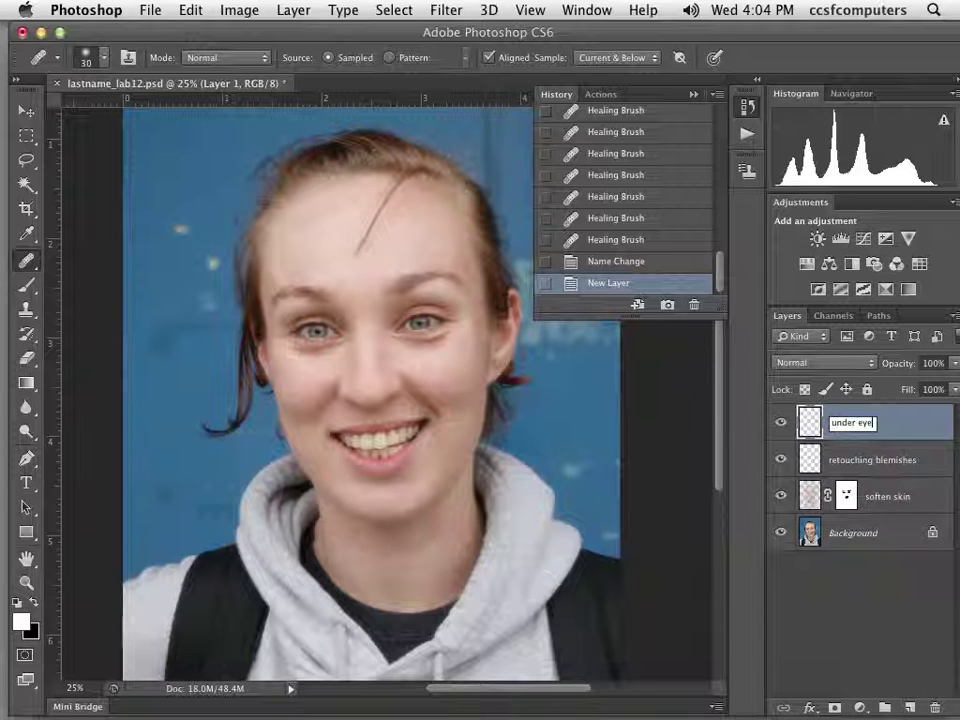
text(under eyes)
scroll(318, 355, up, 1)
key(Return)
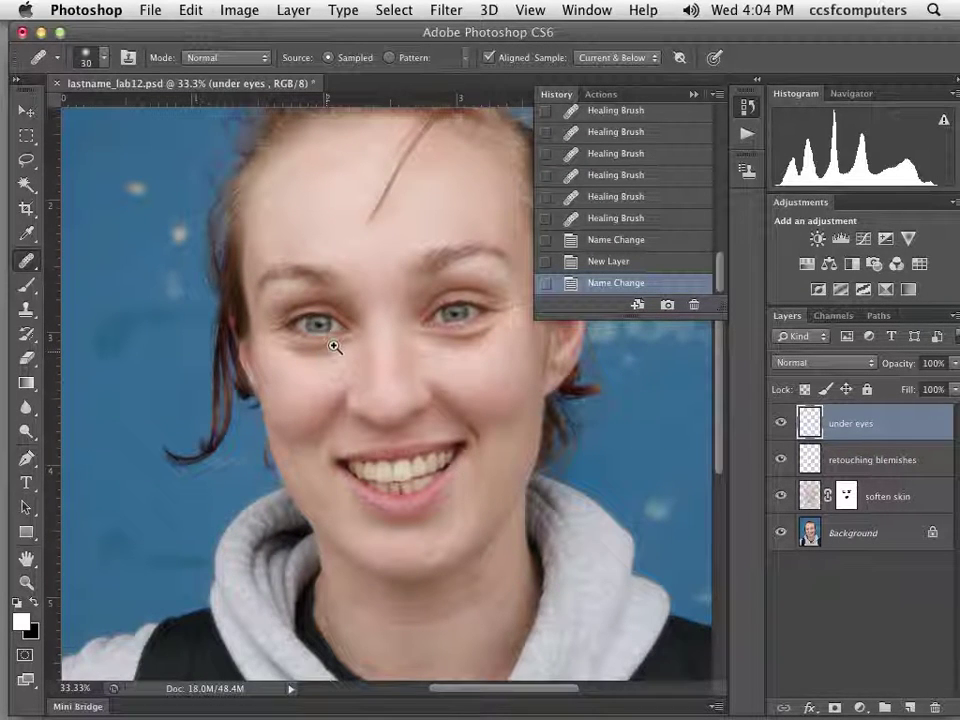
Set up the Clone Stamp for the under-eye area with 36% opacity and an 80 px brush at 31% hardness.
scroll(334, 347, up, 2)
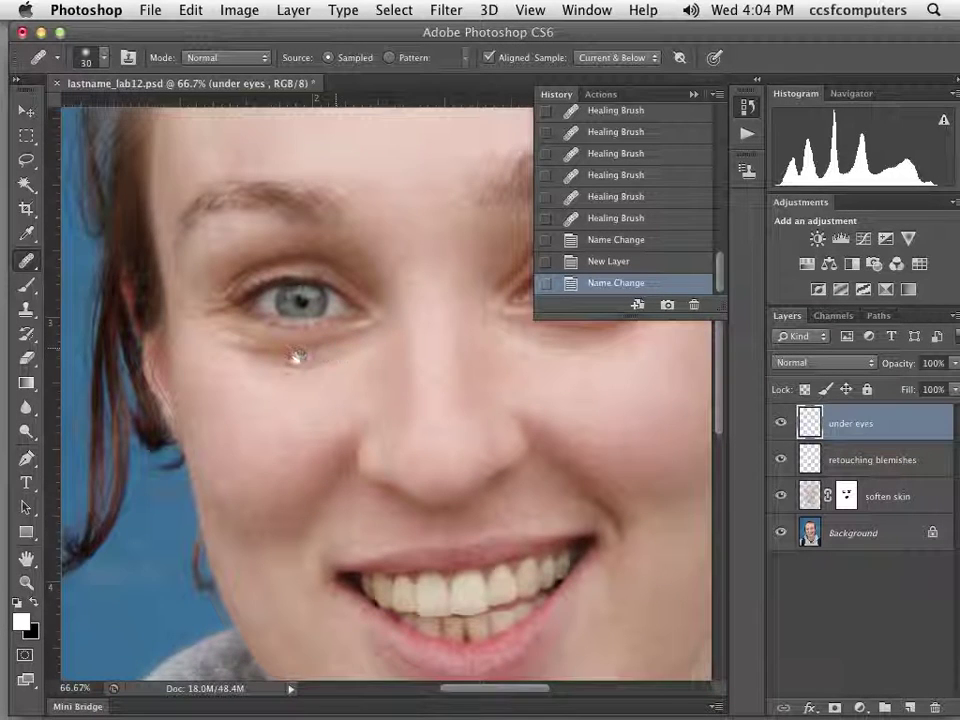
drag(296, 355, 222, 369)
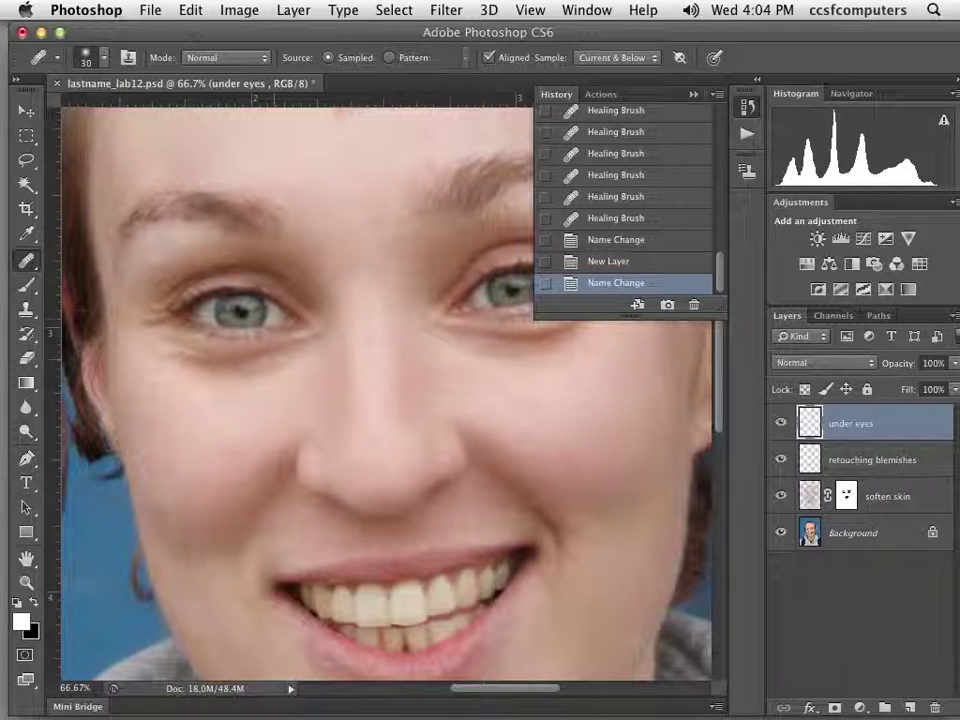
key(bracketright)
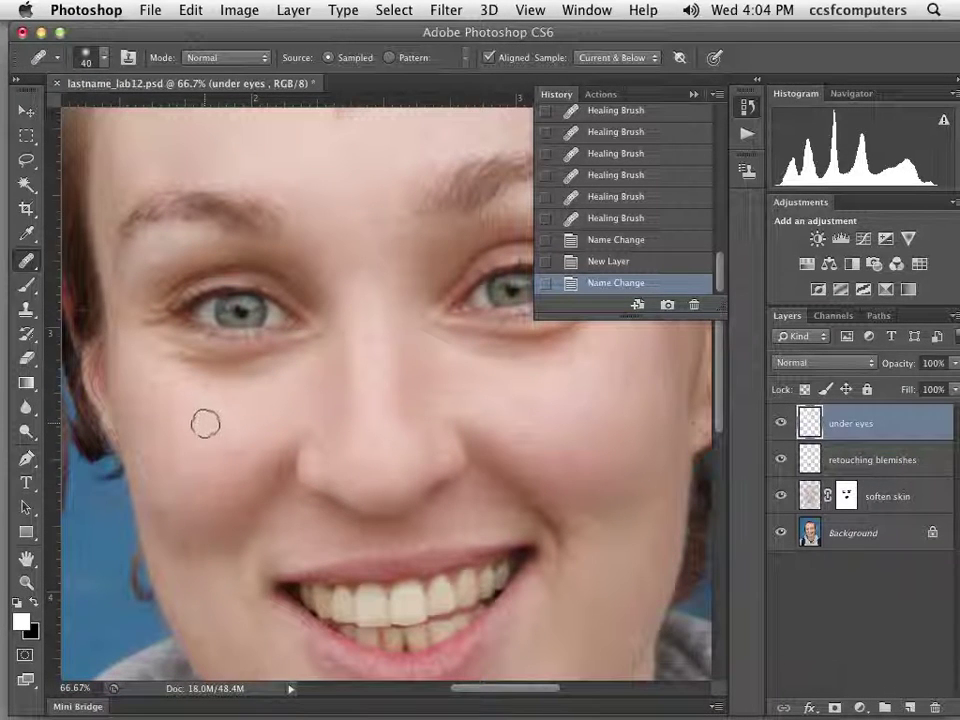
click(26, 309)
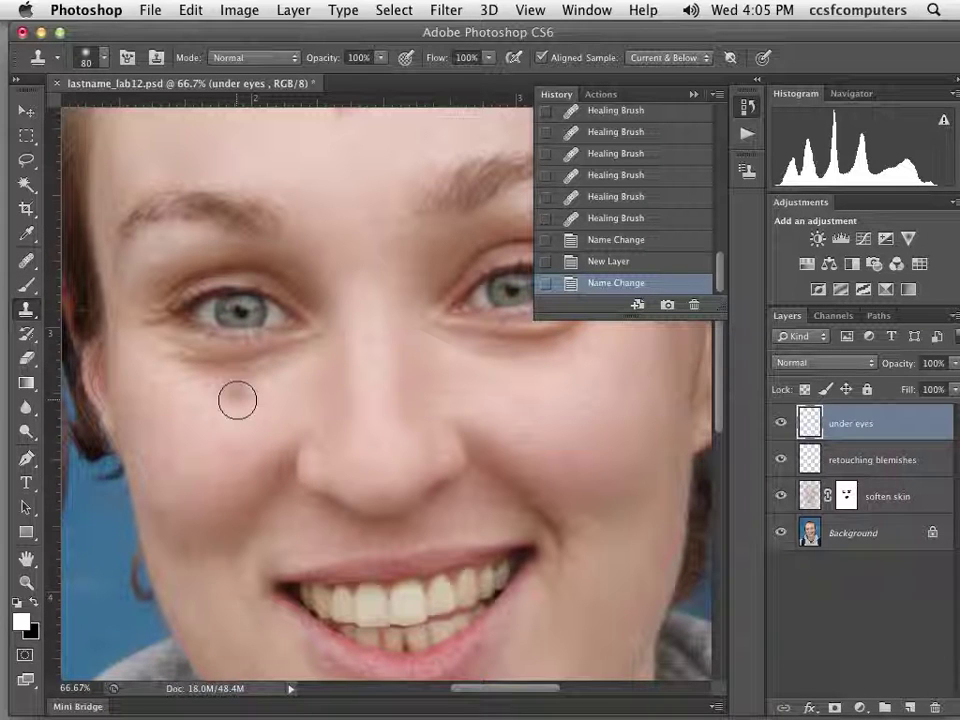
drag(208, 369, 175, 350)
mouse_move(241, 364)
mouse_down()
mouse_move(170, 343)
mouse_move(285, 353)
mouse_move(255, 373)
mouse_move(160, 346)
mouse_move(265, 361)
mouse_move(310, 348)
mouse_up()
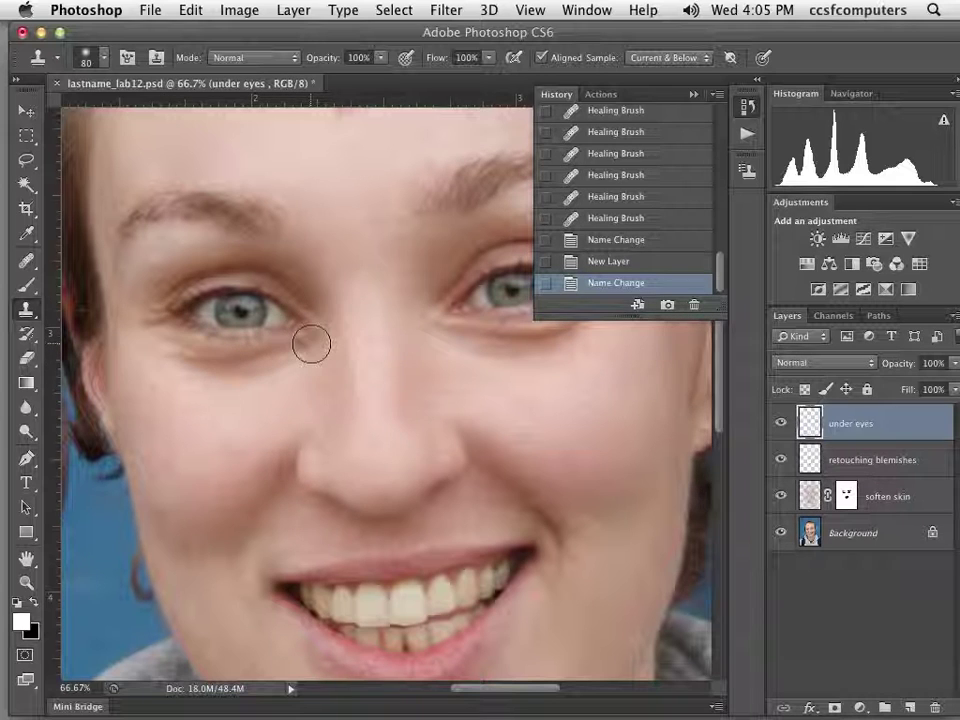
click(380, 57)
drag(322, 104, 325, 98)
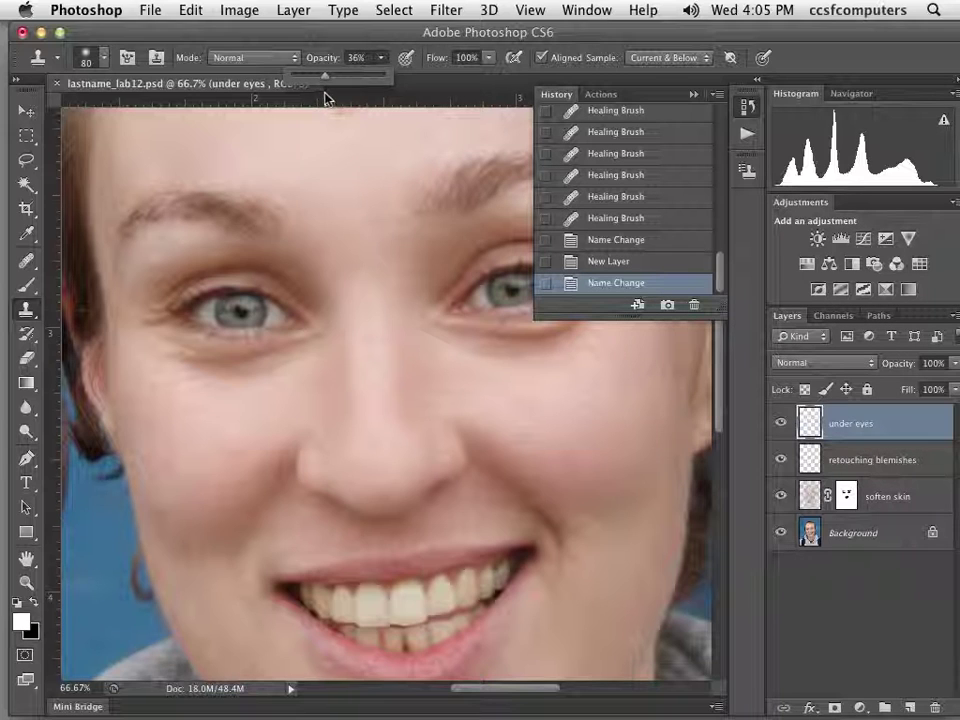
click(84, 55)
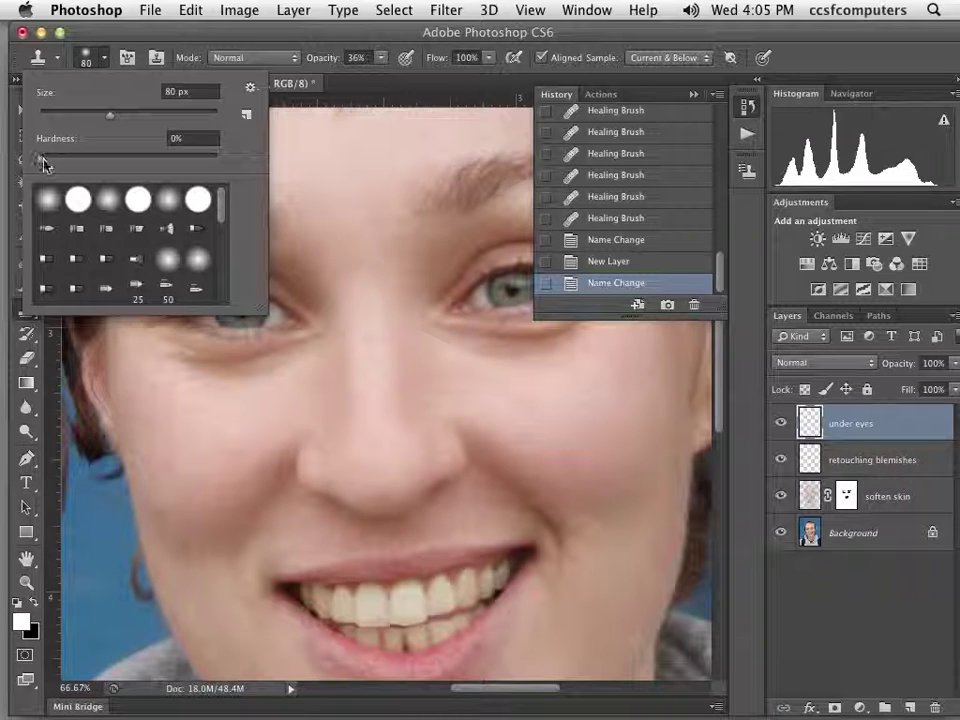
drag(41, 160, 96, 152)
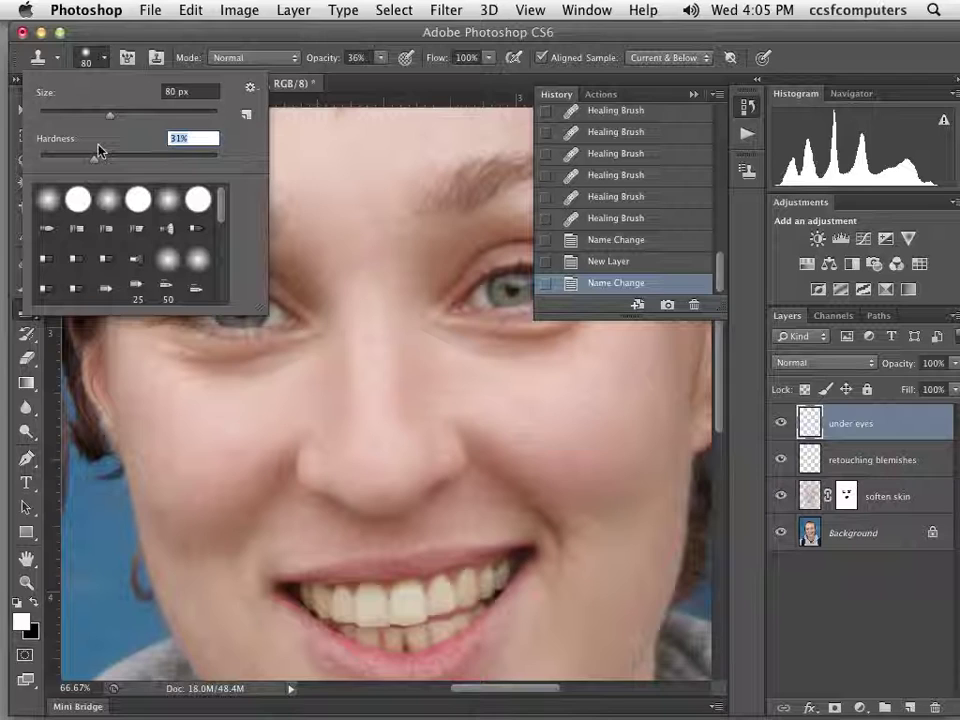
click(381, 89)
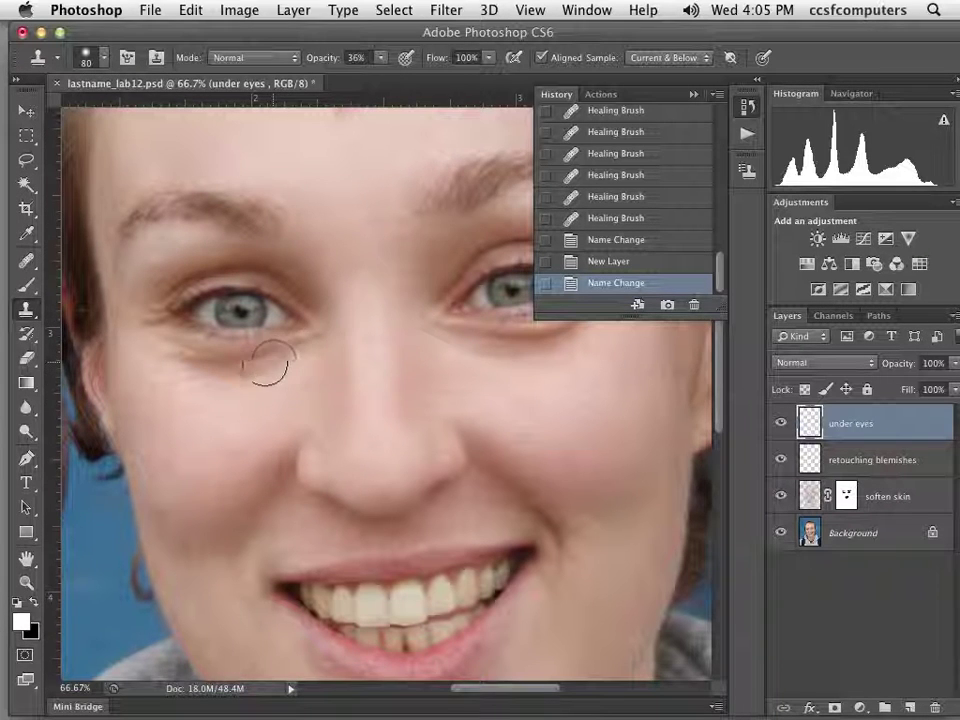
Clone nearby cheek skin over the dark circles and creases under both eyes on the under eyes layer.
mouse_move(236, 369)
mouse_down()
mouse_move(166, 356)
mouse_move(177, 396)
mouse_move(160, 353)
mouse_move(218, 369)
mouse_move(227, 396)
mouse_move(219, 418)
mouse_move(292, 397)
mouse_move(250, 394)
mouse_move(244, 369)
mouse_move(306, 343)
mouse_up()
drag(238, 416, 240, 448)
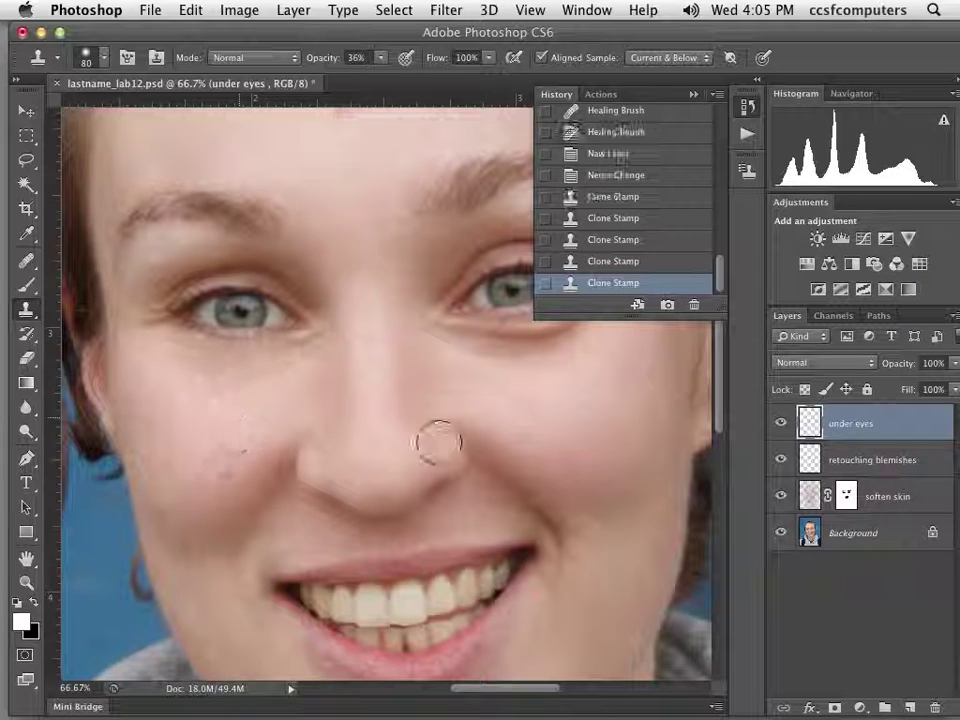
mouse_move(522, 377)
mouse_down()
mouse_move(312, 422)
mouse_move(328, 414)
mouse_up()
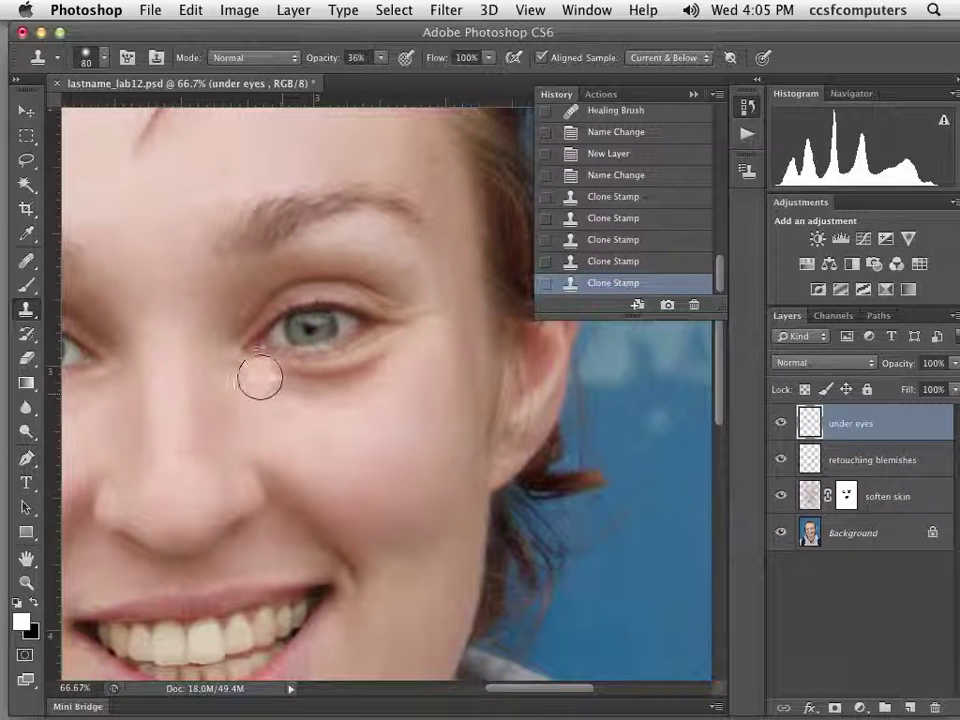
mouse_move(260, 378)
mouse_down()
mouse_move(315, 386)
mouse_move(396, 364)
mouse_move(306, 383)
mouse_move(240, 381)
mouse_up()
click(396, 354)
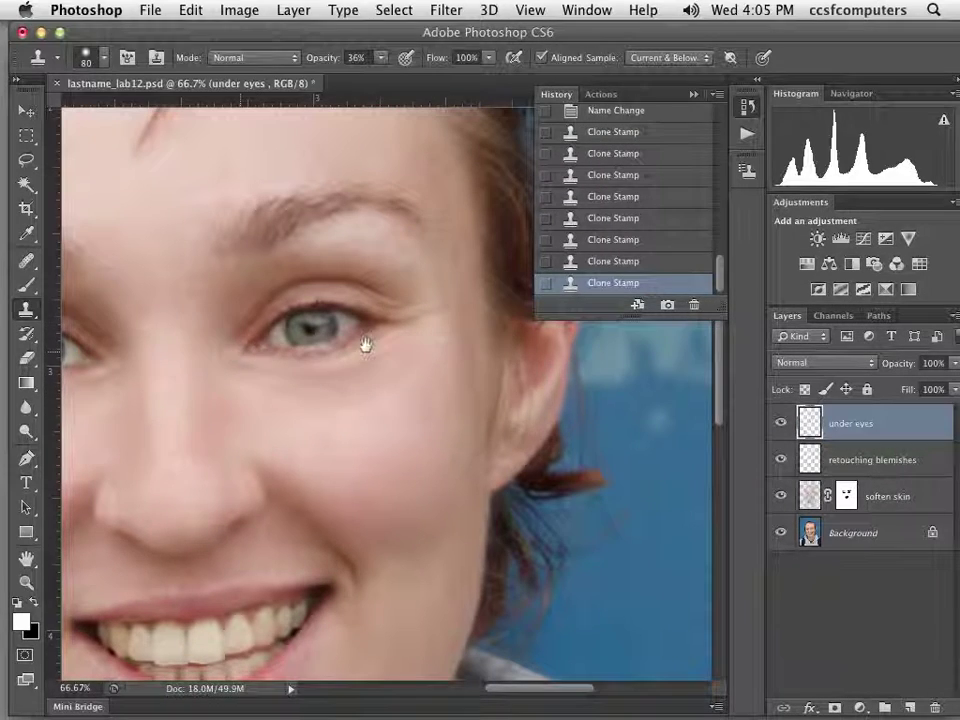
drag(364, 343, 417, 340)
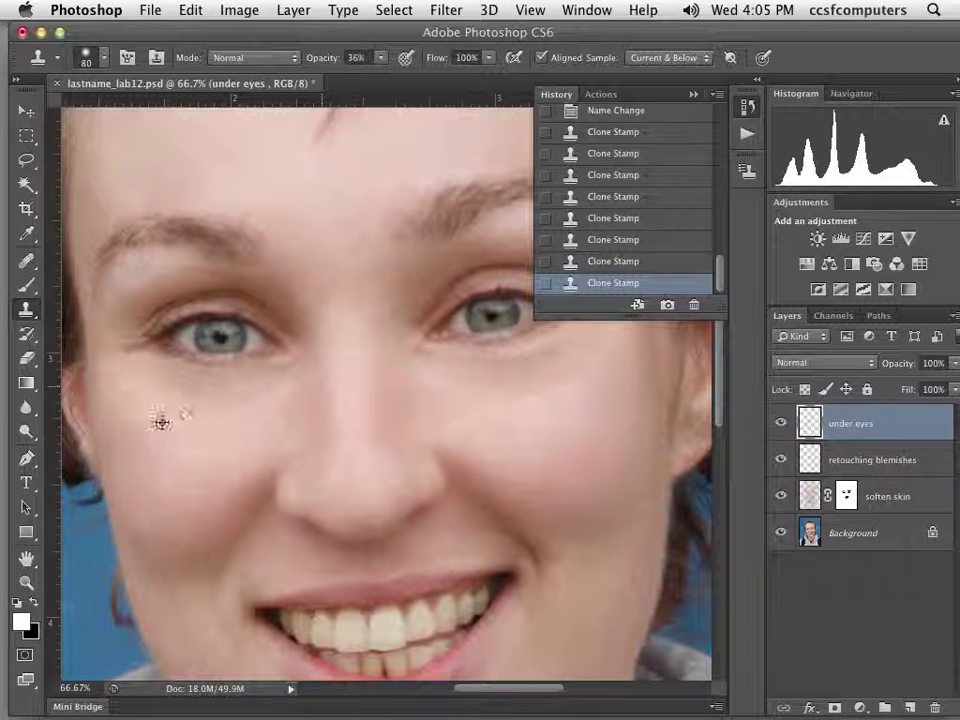
click(167, 387)
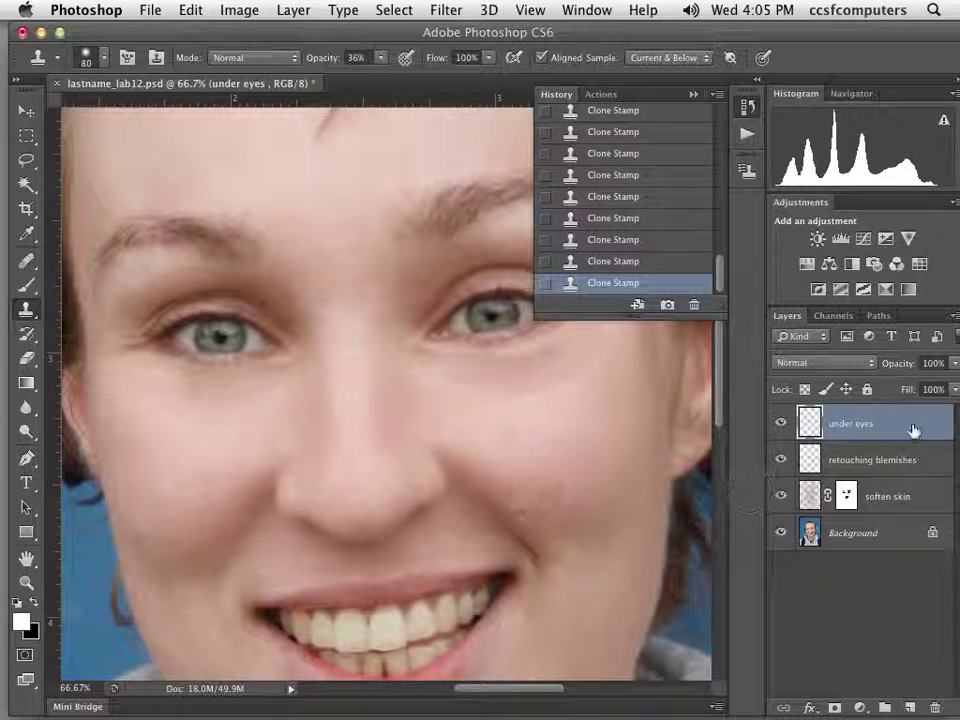
Lower the under eyes layer's opacity to 55%.
click(955, 366)
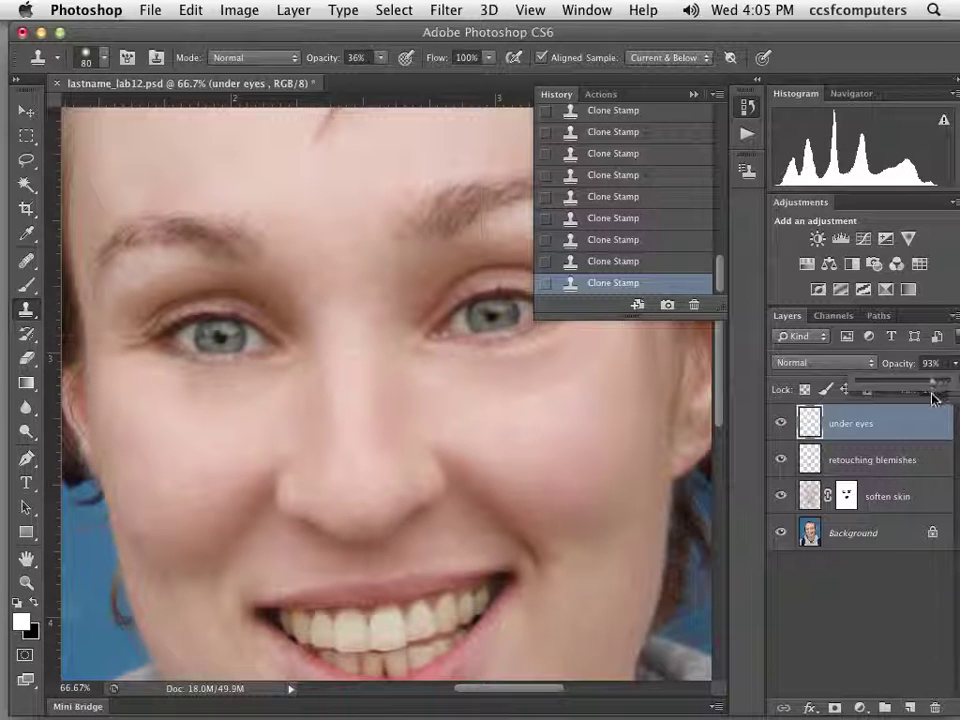
drag(932, 398, 906, 401)
Compare the face with and without the under eyes layer at 50% zoom, leaving the layer visible.
alt+super+click(452, 411)
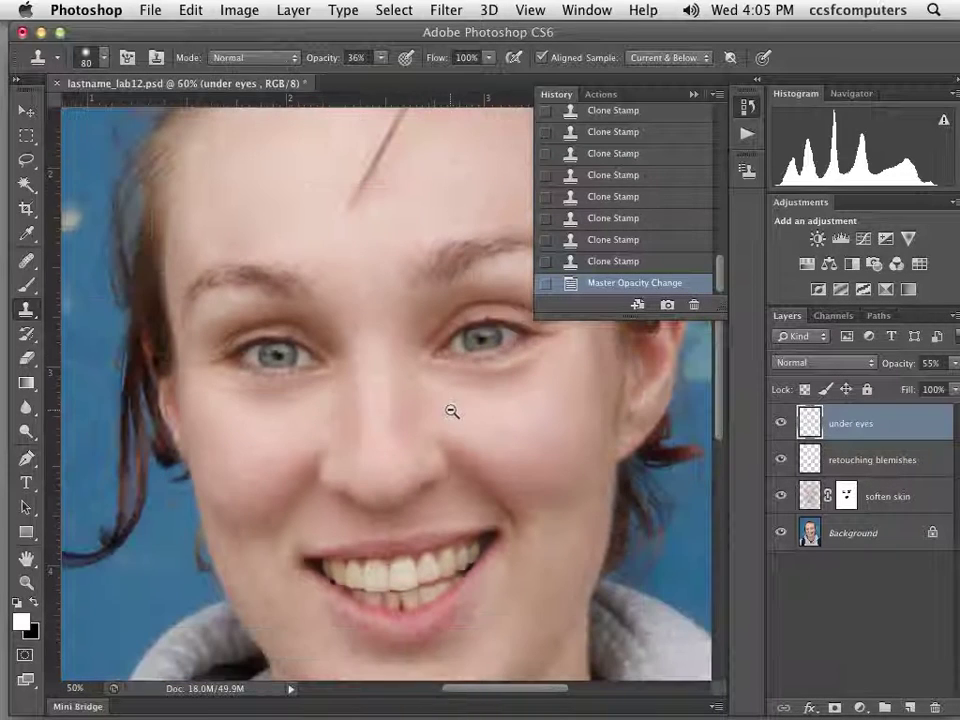
click(782, 425)
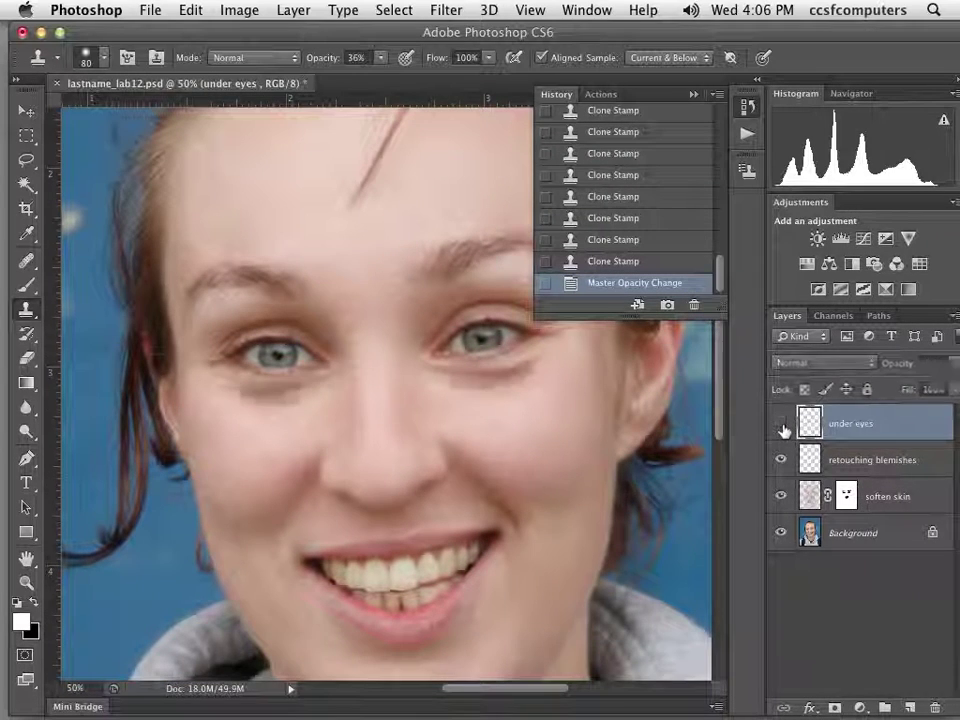
click(782, 425)
click(782, 425)
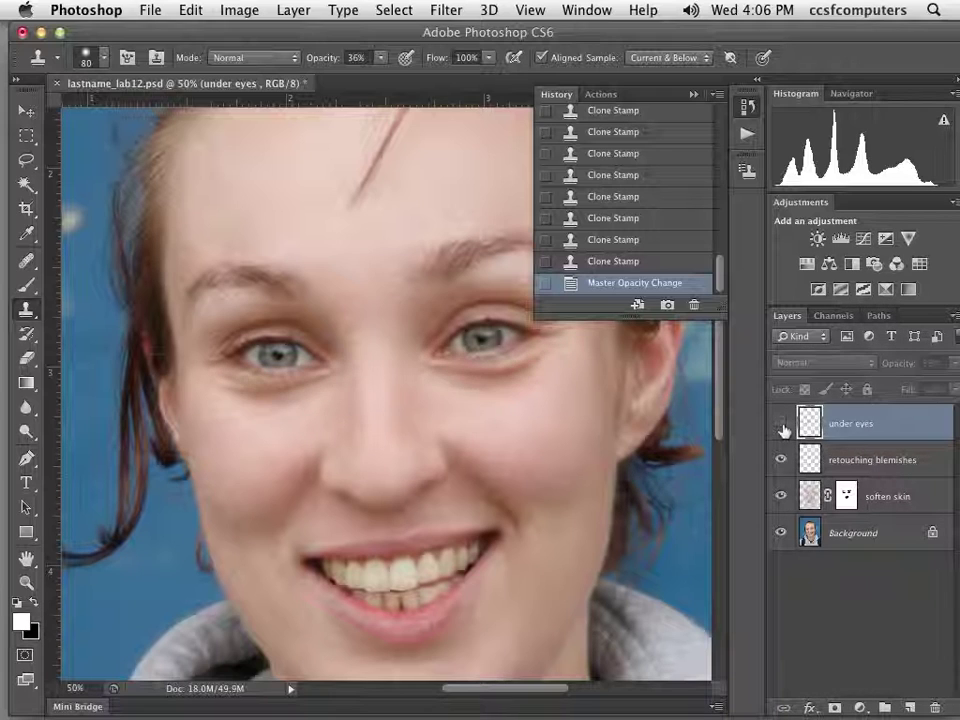
click(782, 425)
click(782, 425)
click(782, 425)
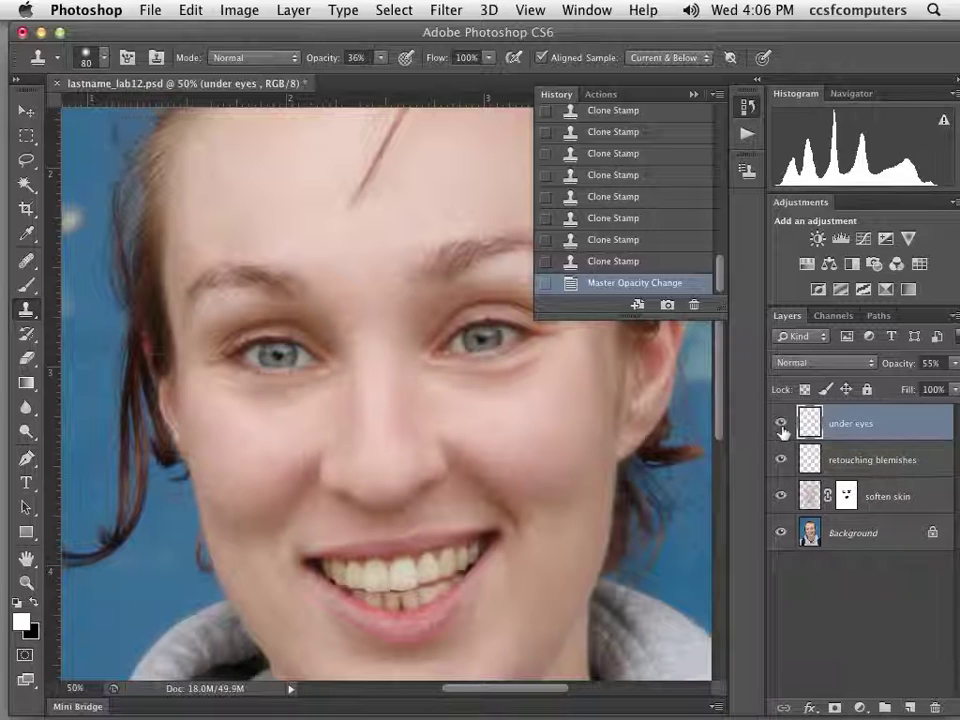
Try to heal the crease beneath the eye at 100% zoom with a 20 px Healing Brush on the under eyes layer.
click(26, 260)
scroll(277, 391, up, 3)
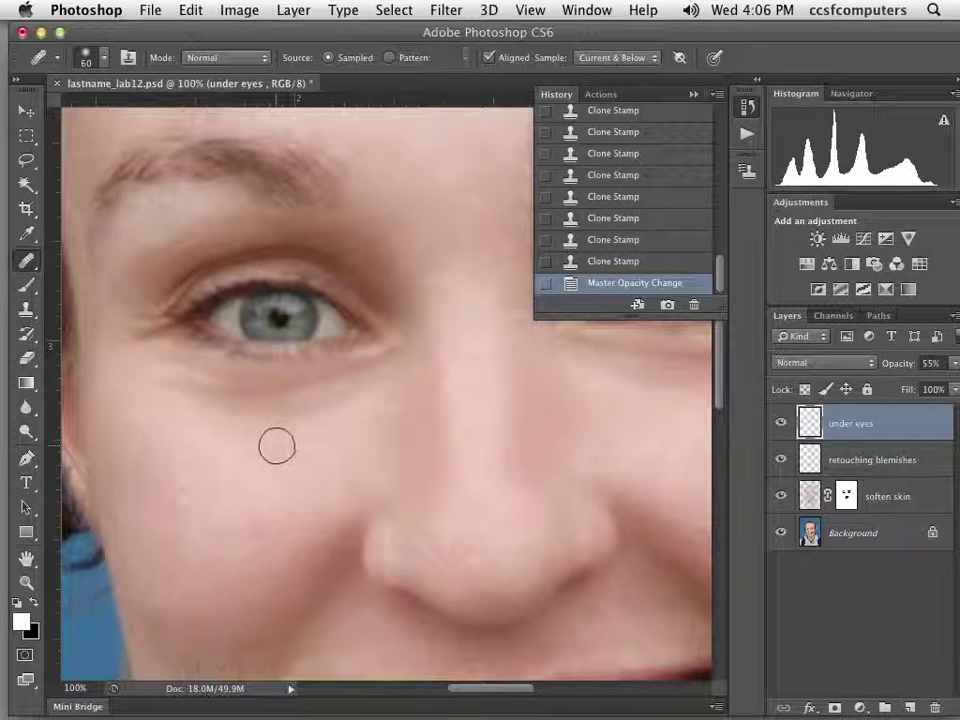
key(bracketleft)
key(bracketleft)
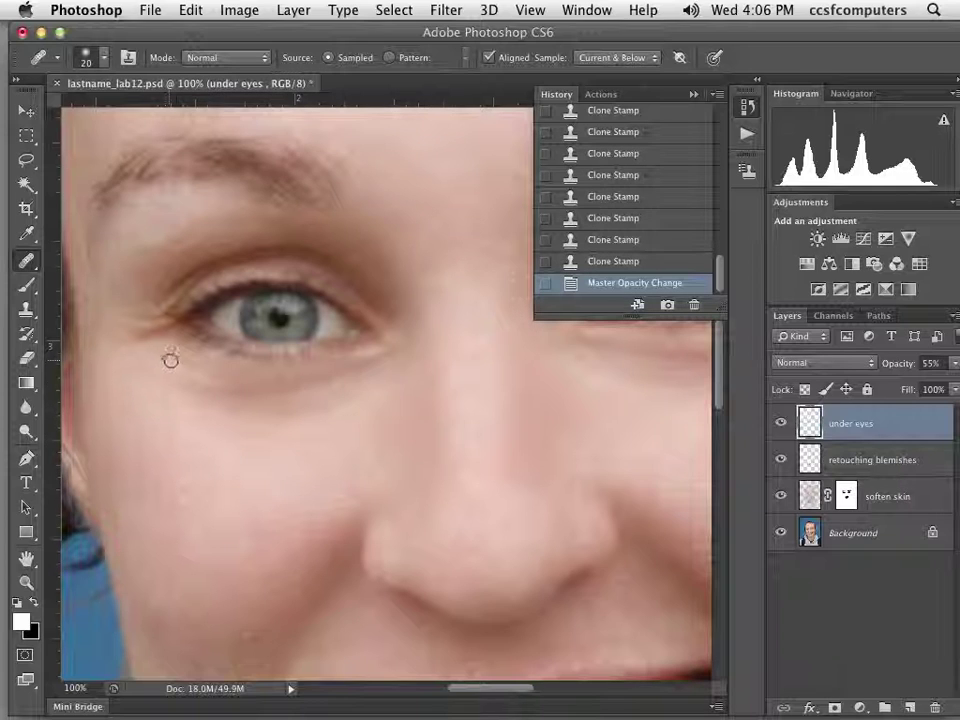
drag(226, 378, 296, 427)
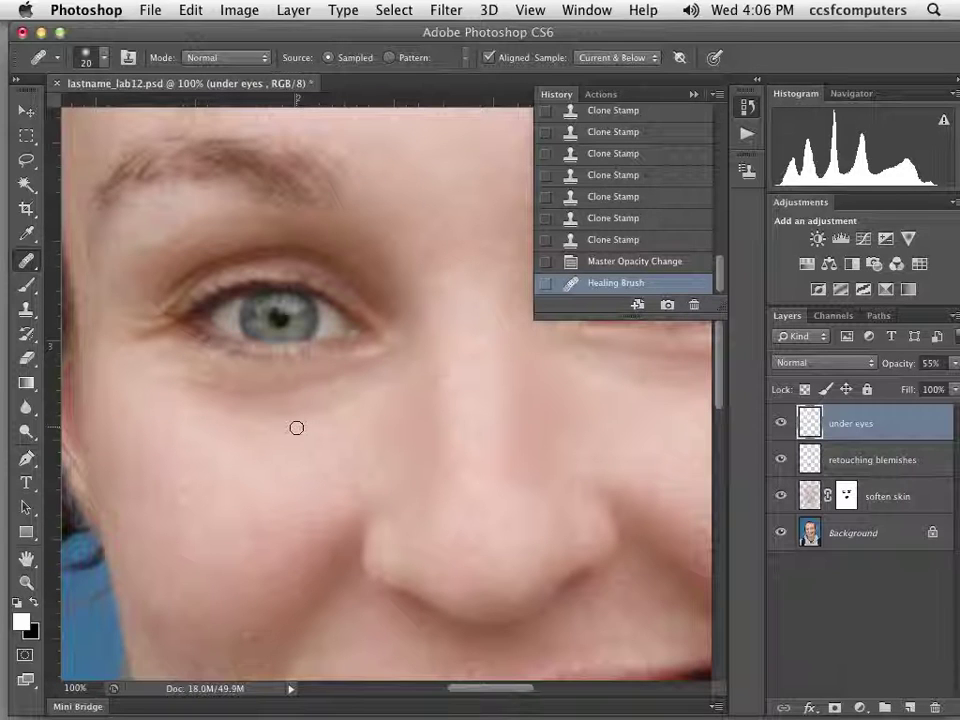
key(ctrl+z)
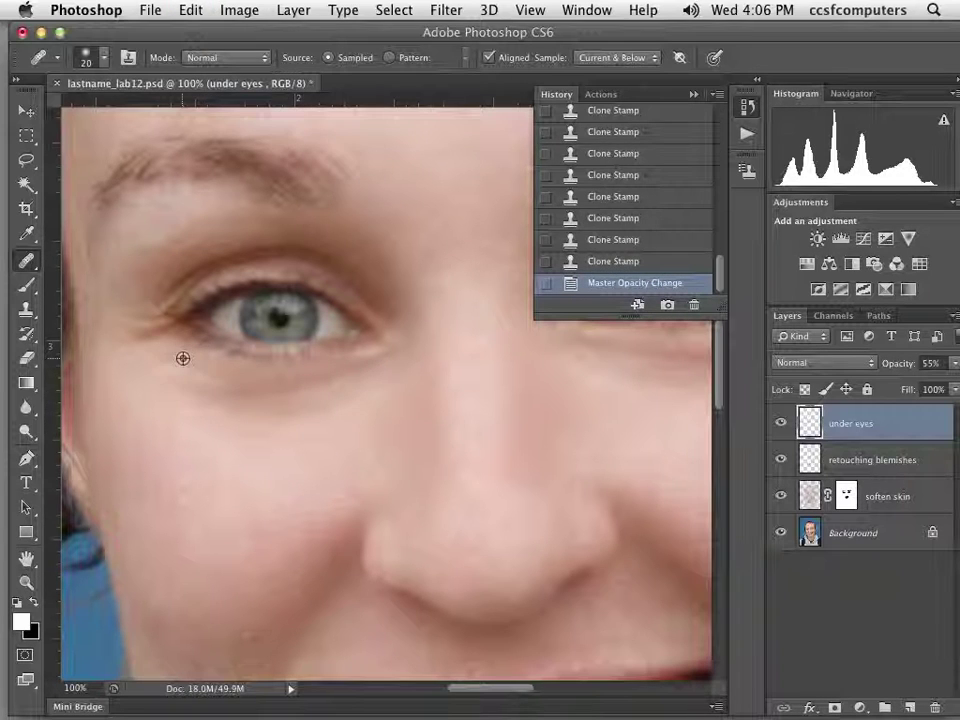
key(ctrl+z)
drag(193, 366, 238, 506)
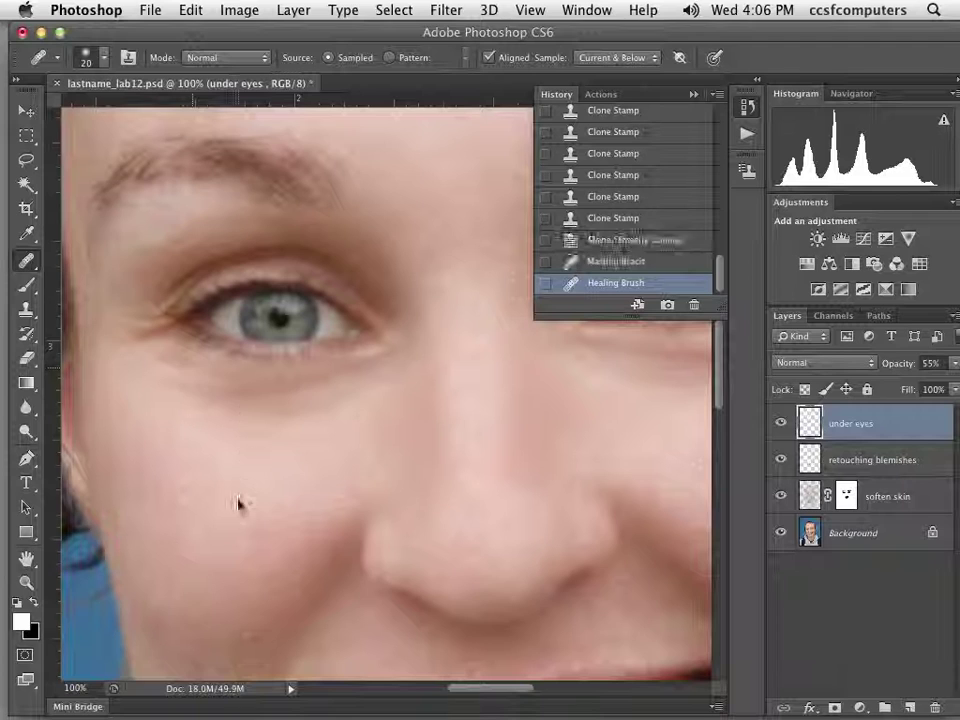
key(ctrl+z)
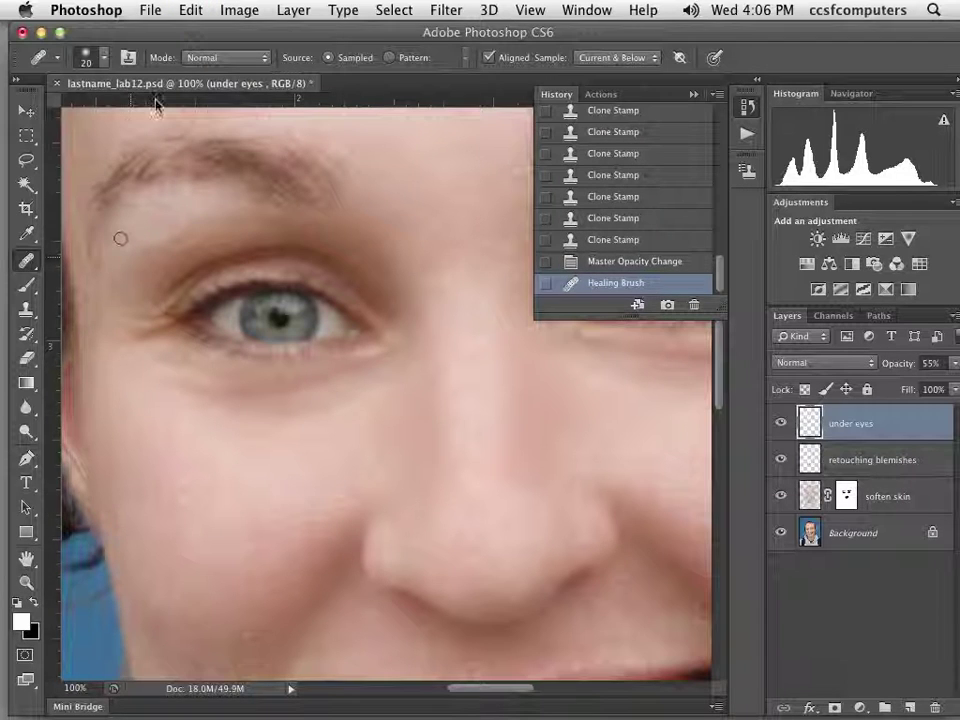
Check the Healing Brush settings and erase the retouching beside the outer eye corner with an 80 px Eraser at 100% opacity.
click(101, 62)
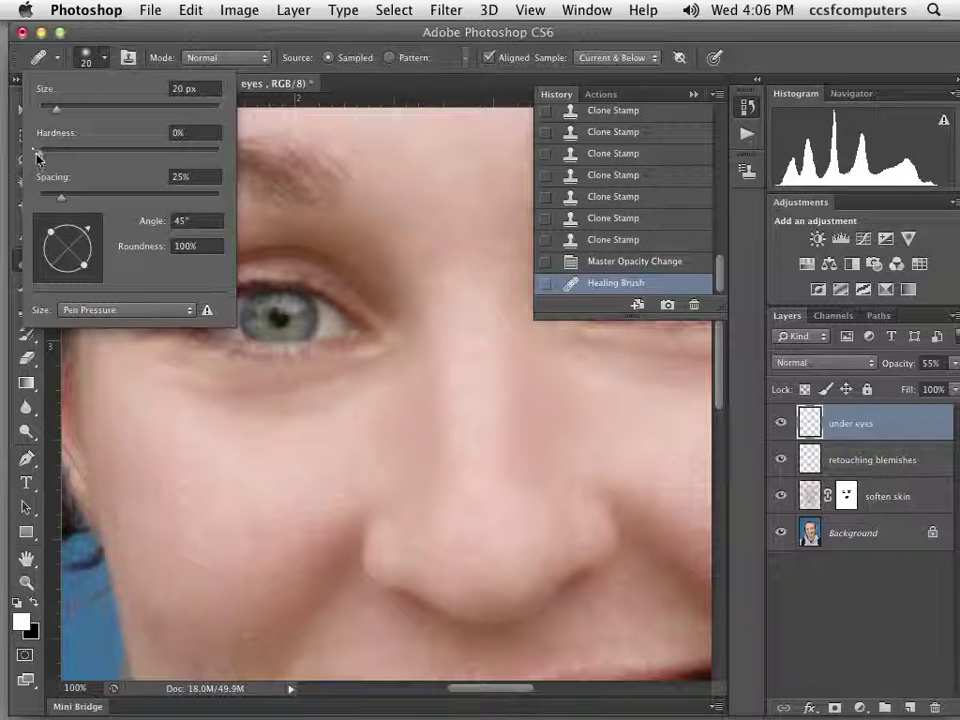
click(384, 86)
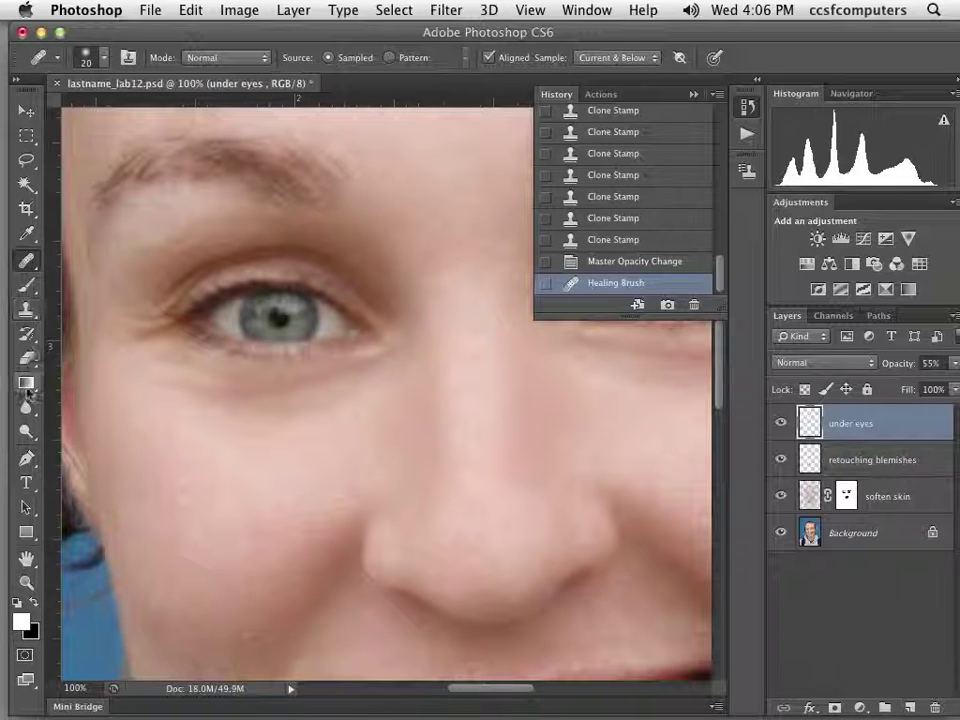
click(28, 355)
drag(173, 360, 144, 443)
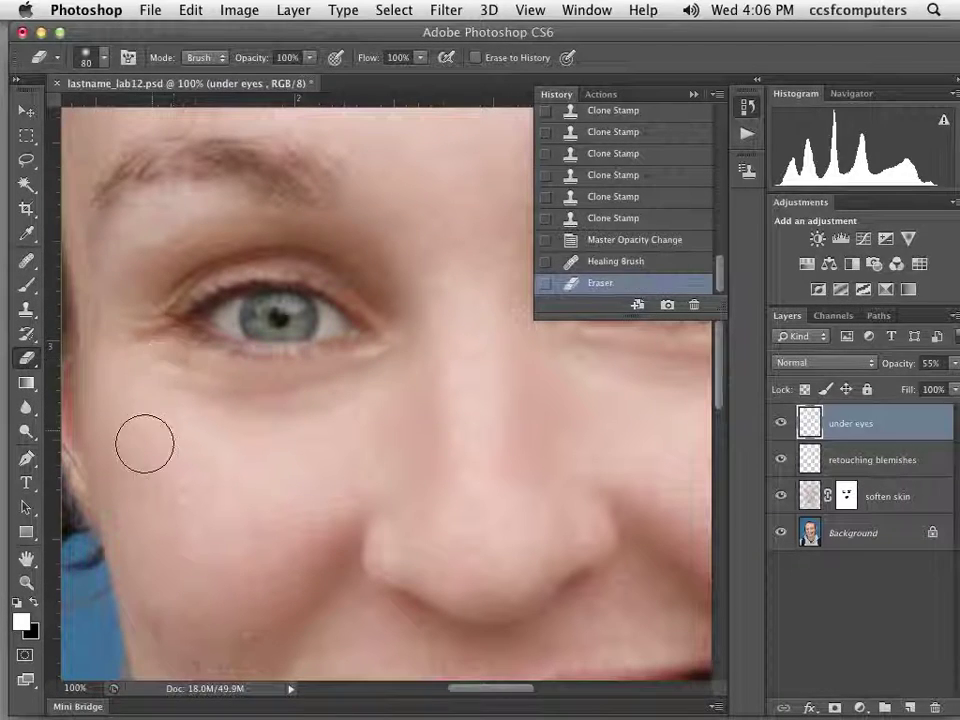
Try another 20 px Healing Brush stroke across the crease under the same eye and undo it.
click(25, 262)
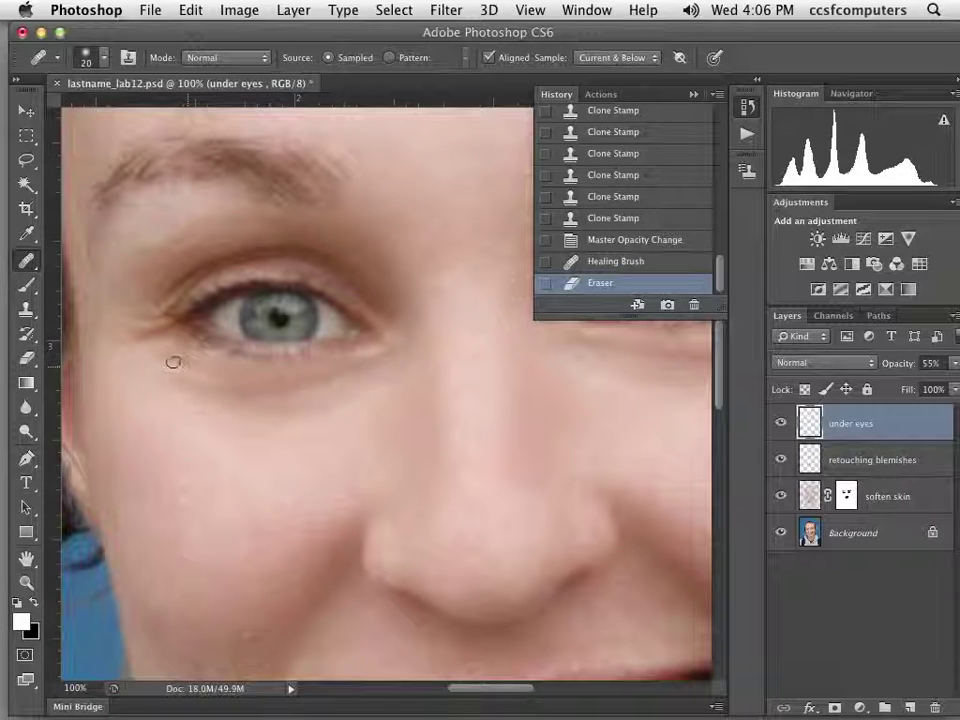
drag(164, 356, 238, 415)
key(super+z)
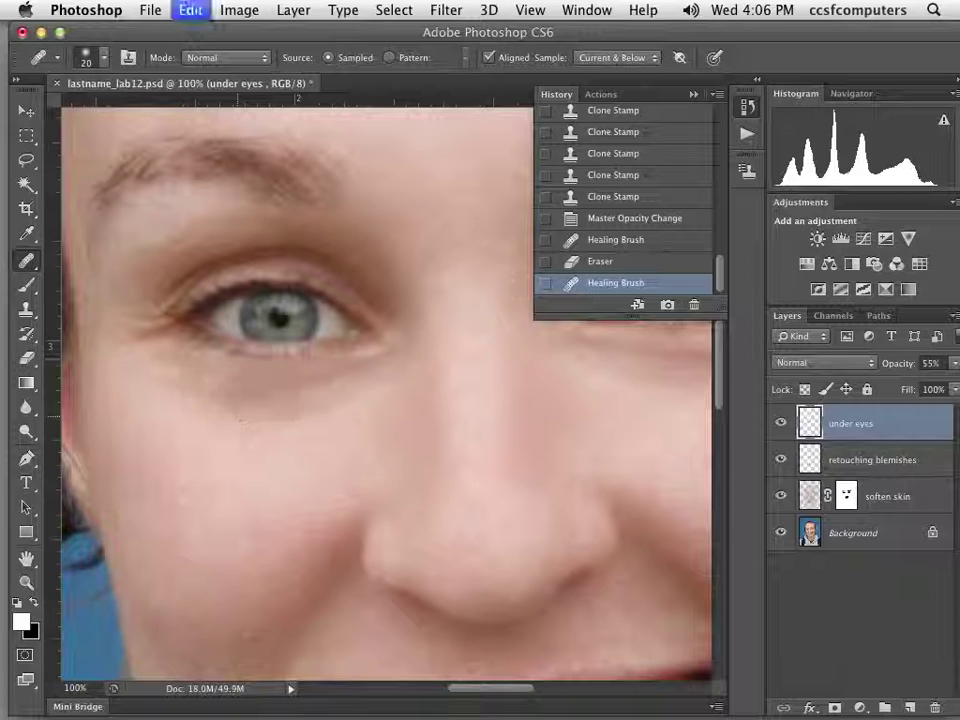
Revert the document history to the Clone Stamp state preceding the under eyes layer's opacity change.
click(617, 220)
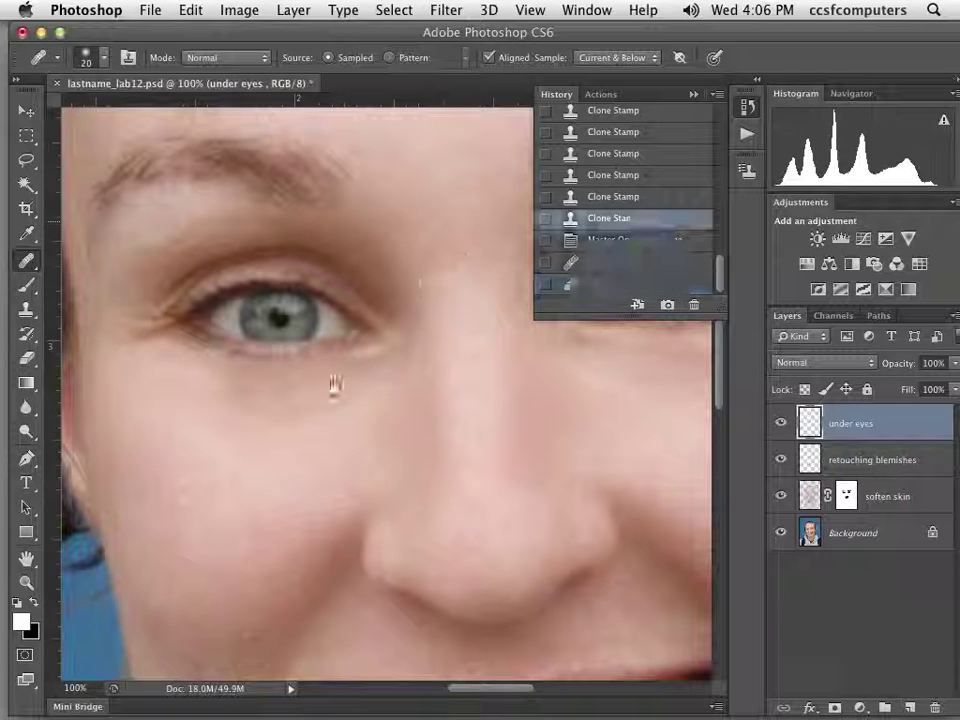
drag(313, 276, 283, 407)
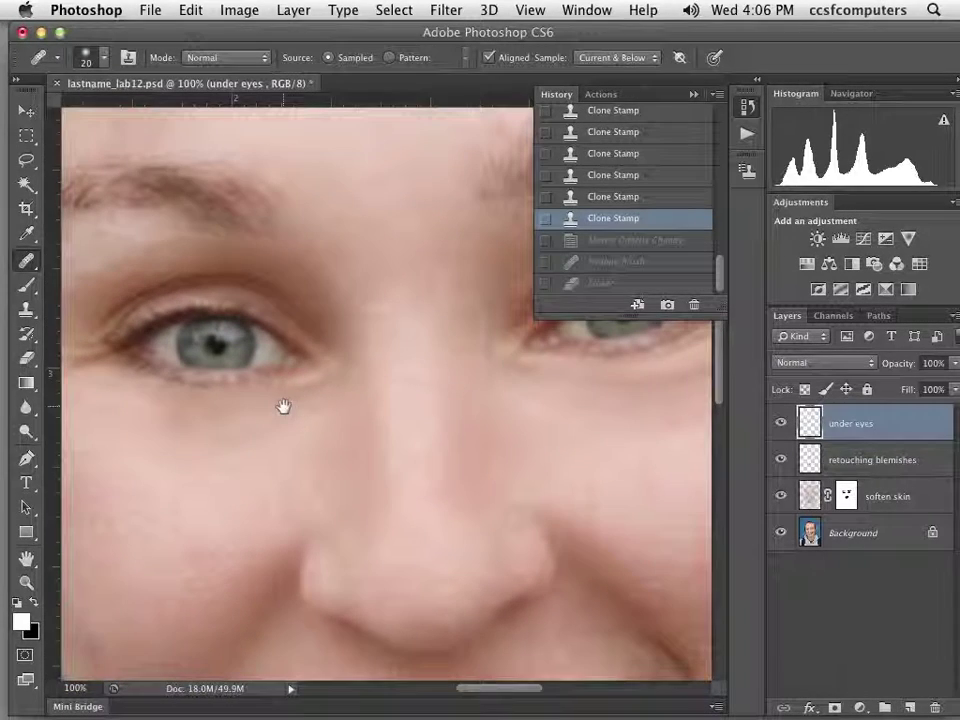
alt+click(313, 403)
alt+click(312, 405)
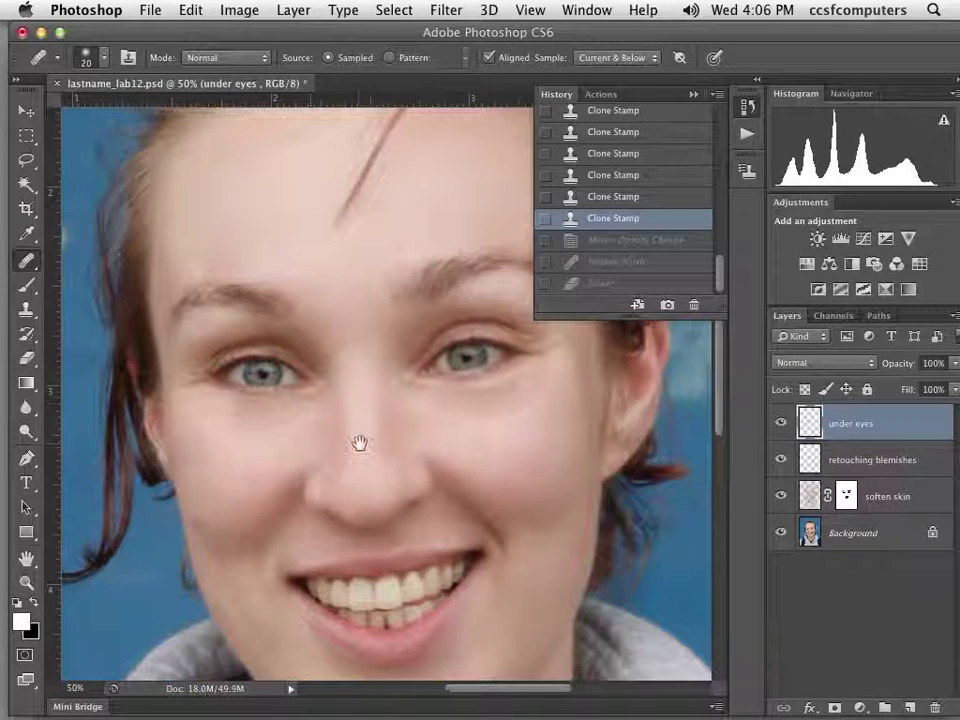
Select the teeth with a freehand Lasso outline along the inner lips, using 0 px feather.
drag(359, 443, 321, 277)
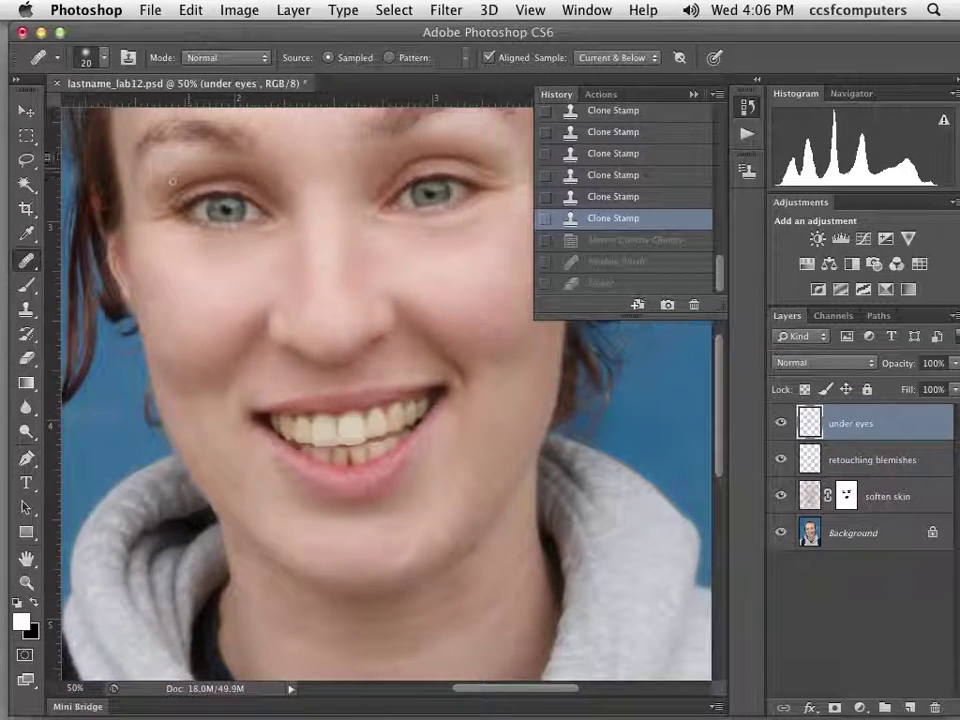
click(27, 160)
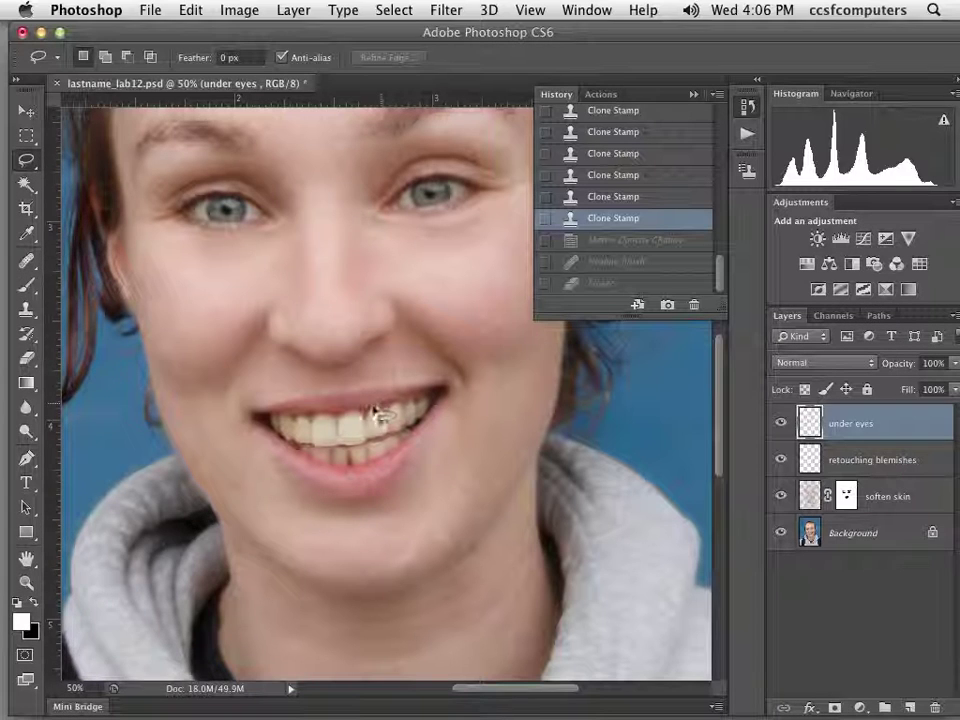
drag(377, 413, 276, 421)
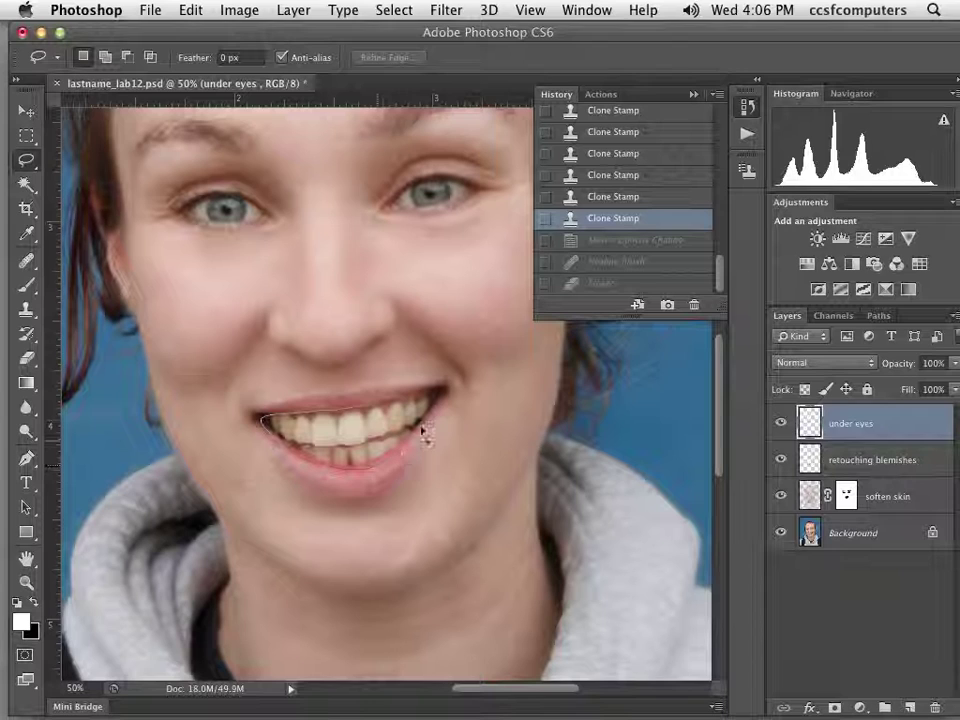
mouse_move(423, 431)
mouse_down()
mouse_move(440, 387)
mouse_move(378, 411)
mouse_up()
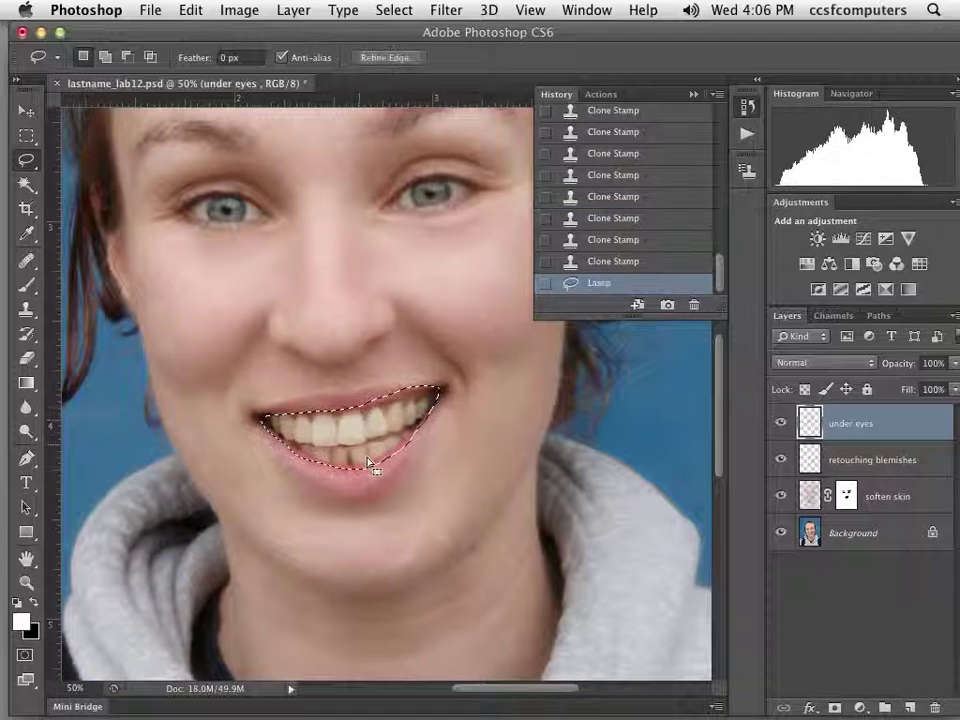
Create a Curves adjustment layer named teeth, masked by the teeth selection.
alt+click(862, 241)
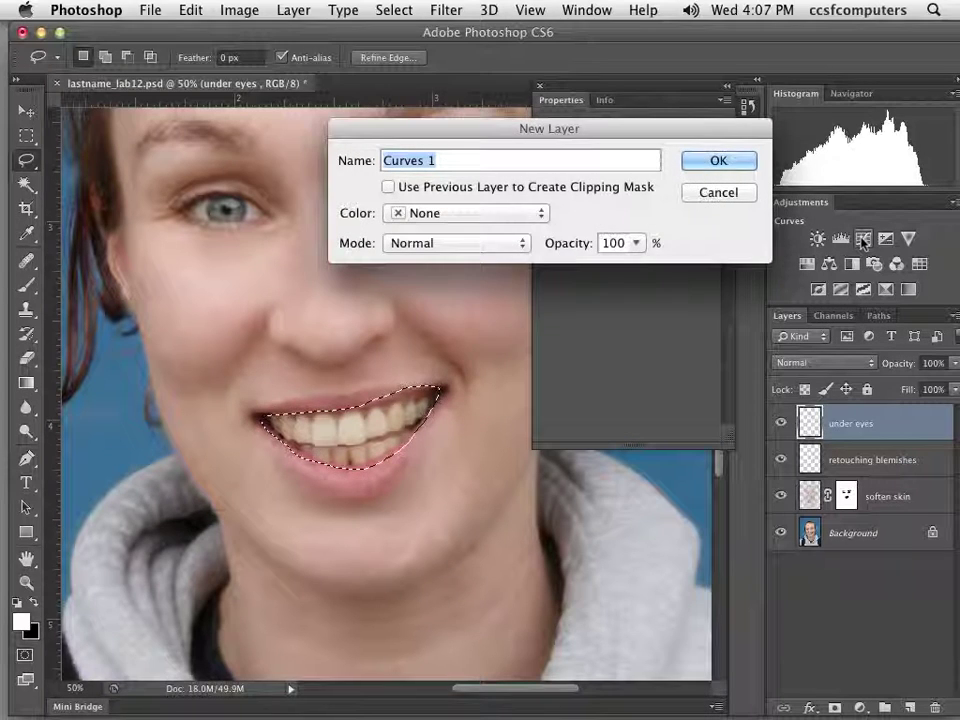
text(teeth)
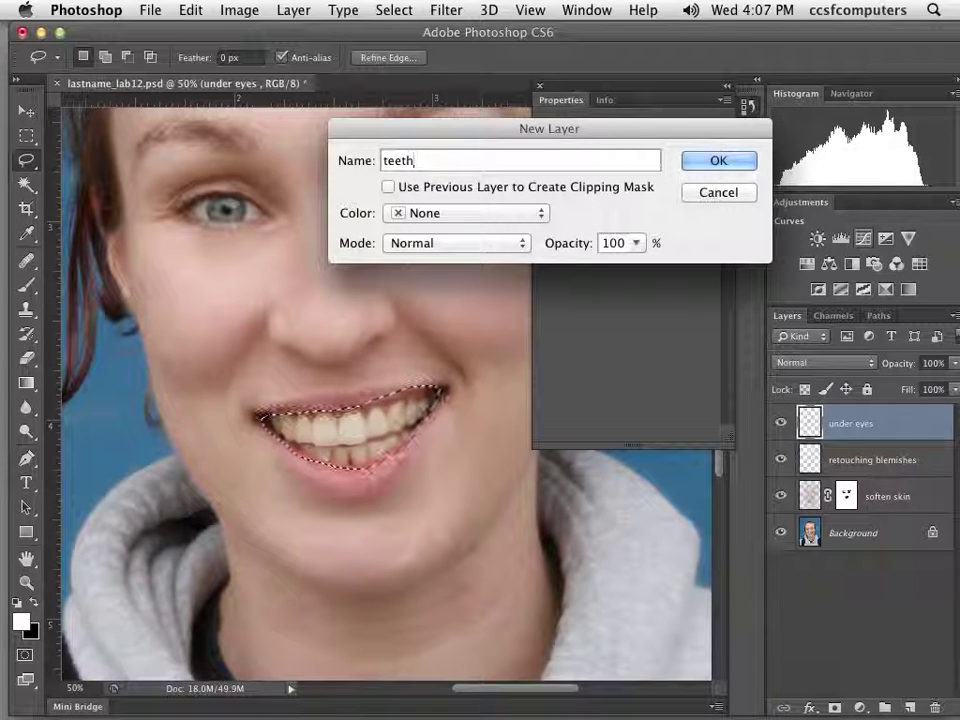
click(718, 166)
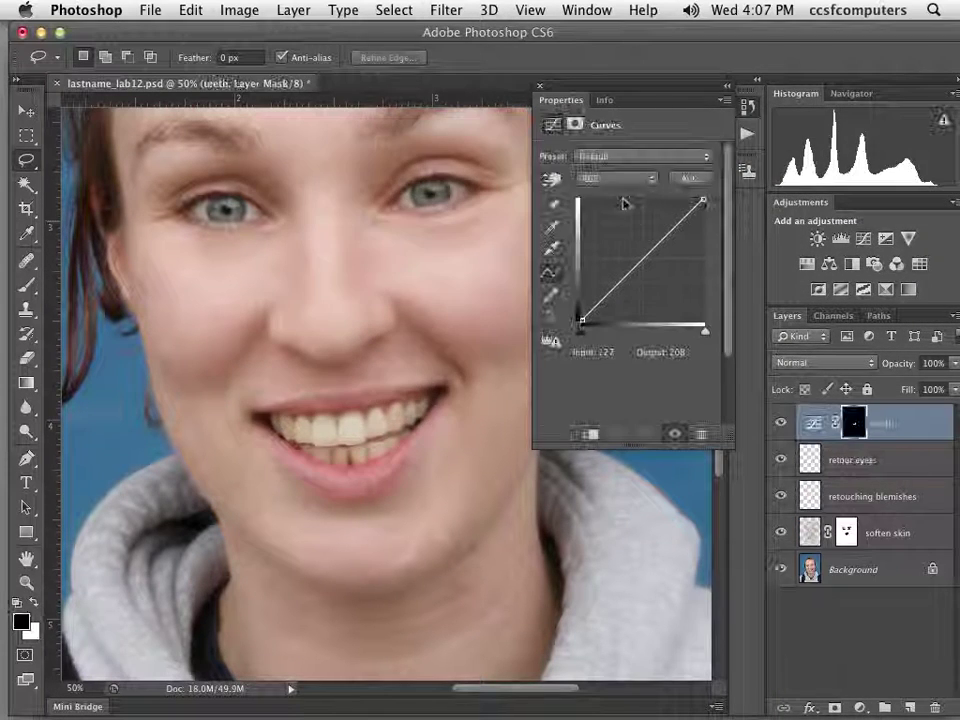
Brighten the teeth by raising the curve at input 196, with a shadow point at input 28, output 32, and set Luminosity blending.
click(551, 179)
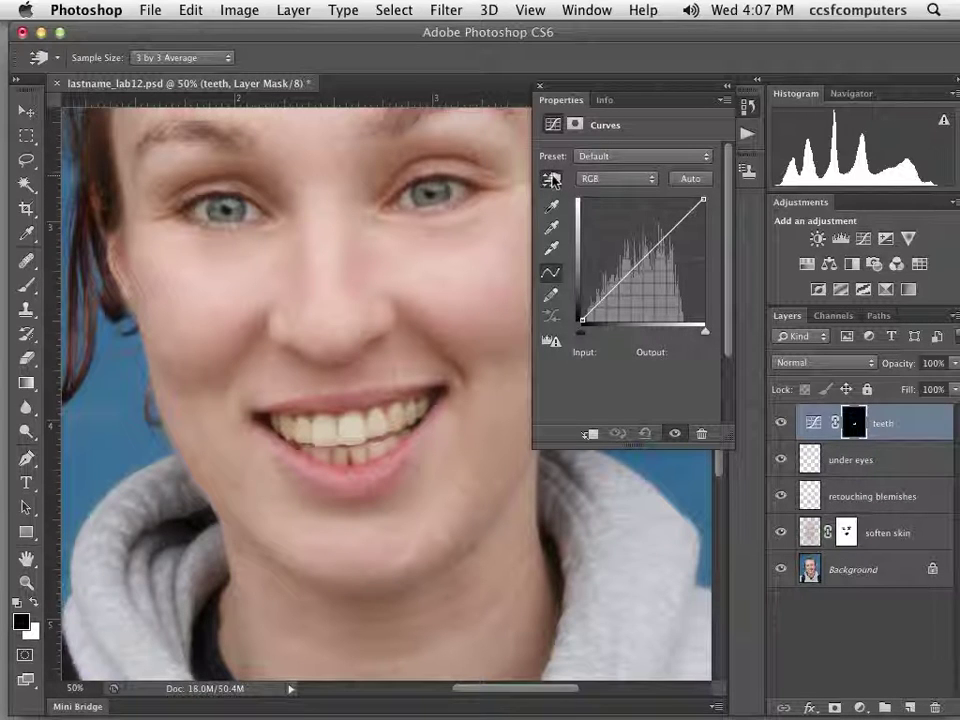
click(349, 432)
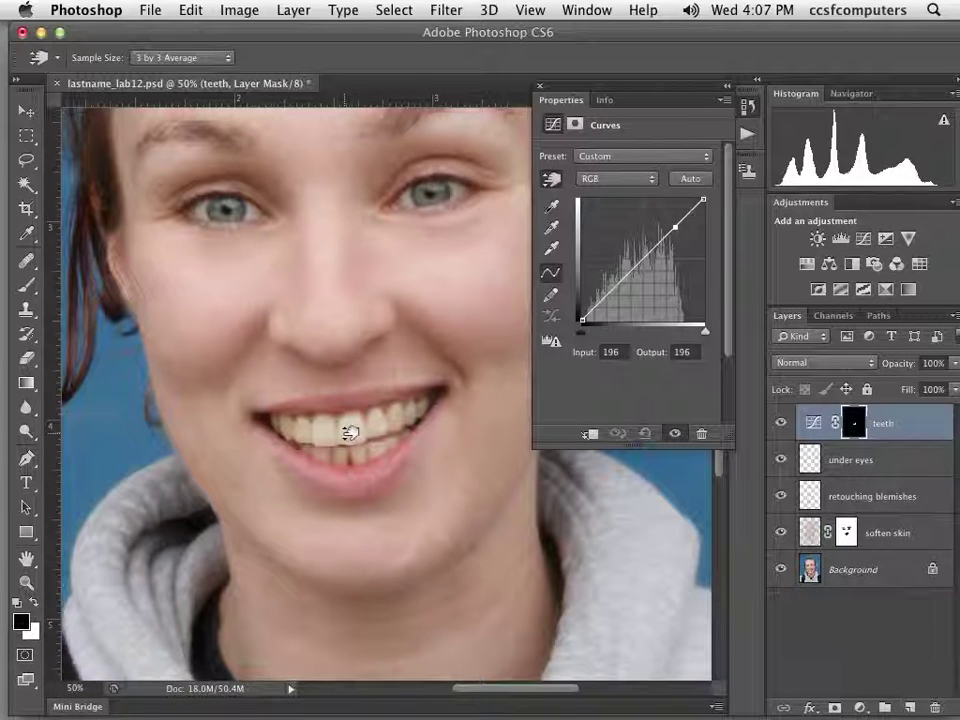
drag(349, 432, 331, 414)
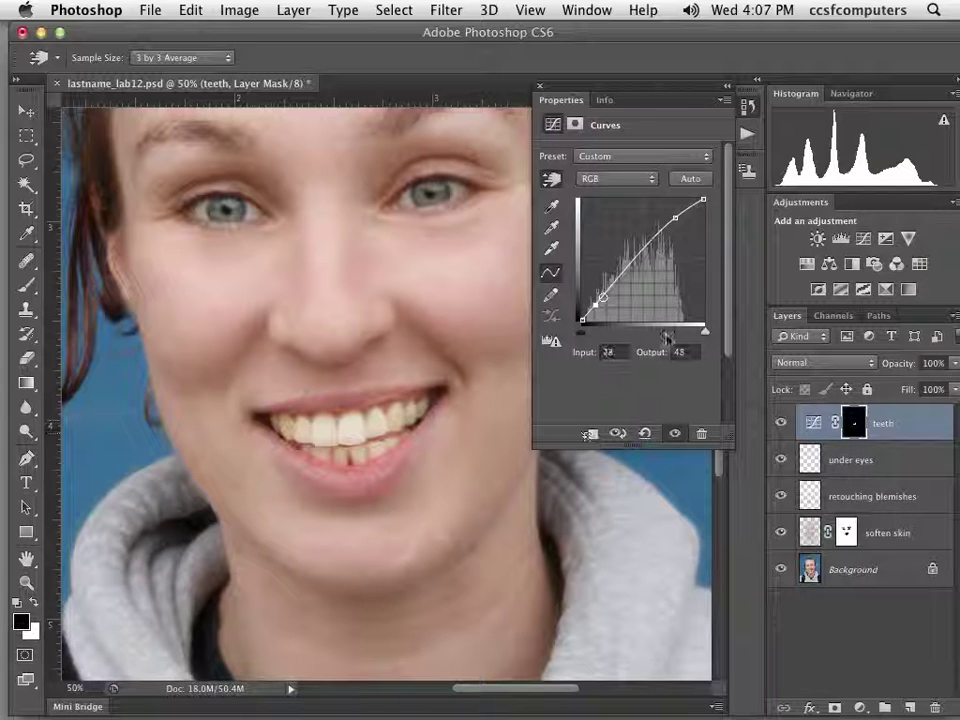
click(785, 366)
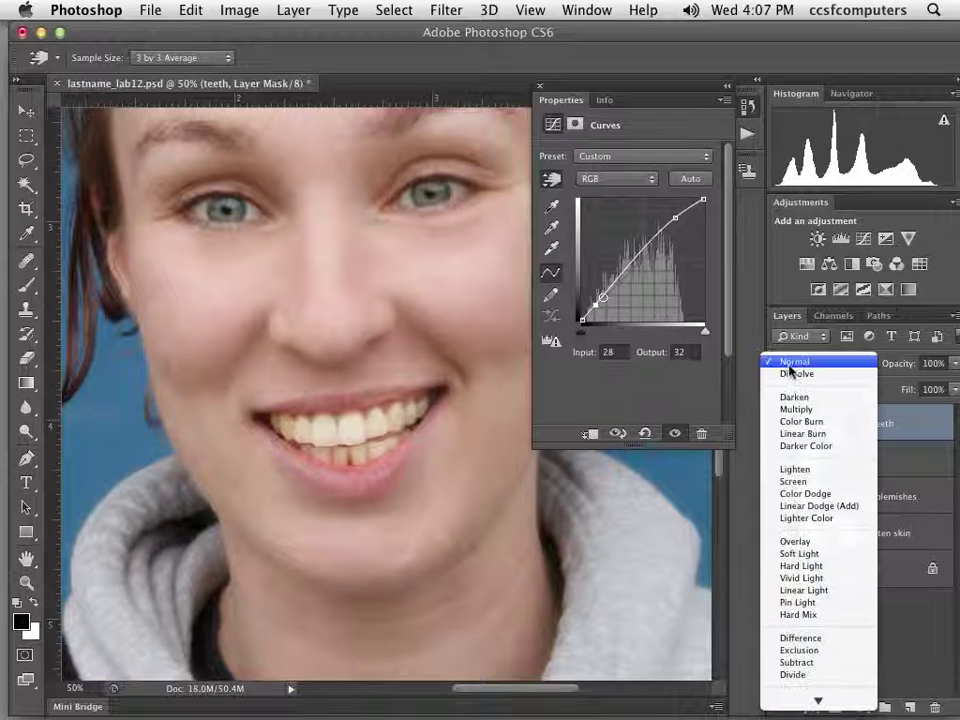
click(805, 702)
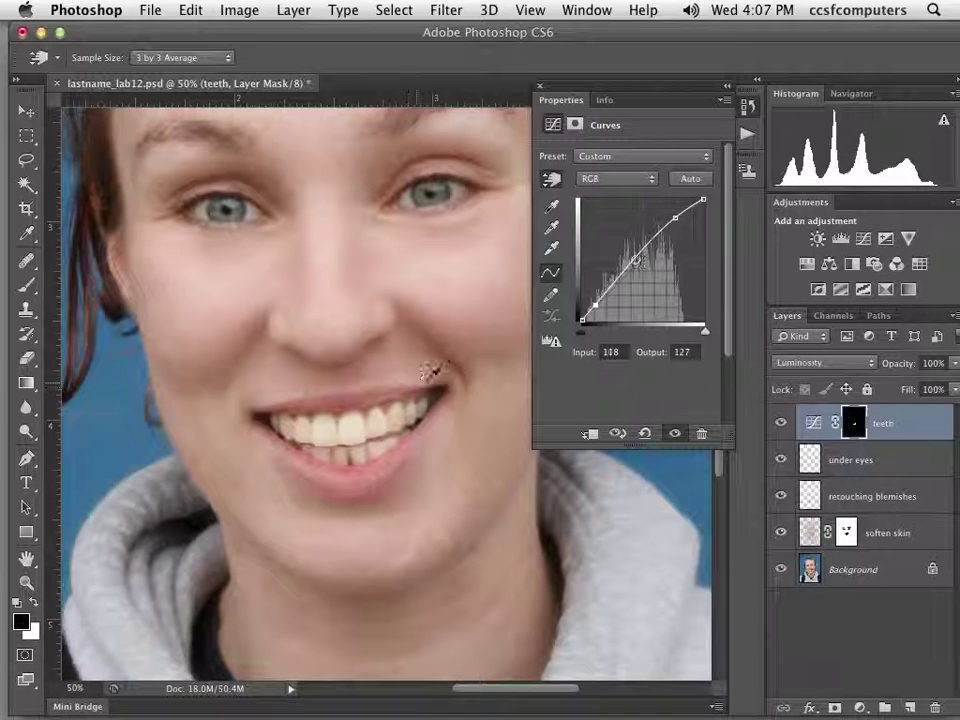
Feather the teeth layer's mask by 58.2 px and compare the smile with and without the layer.
key(l)
click(575, 125)
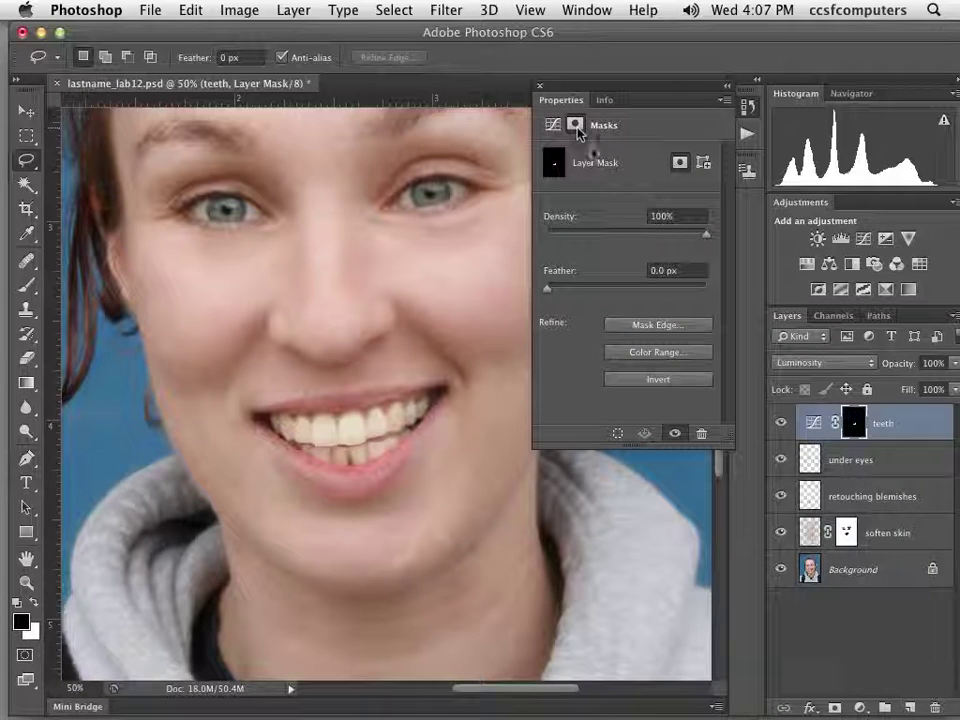
drag(549, 289, 636, 294)
click(782, 424)
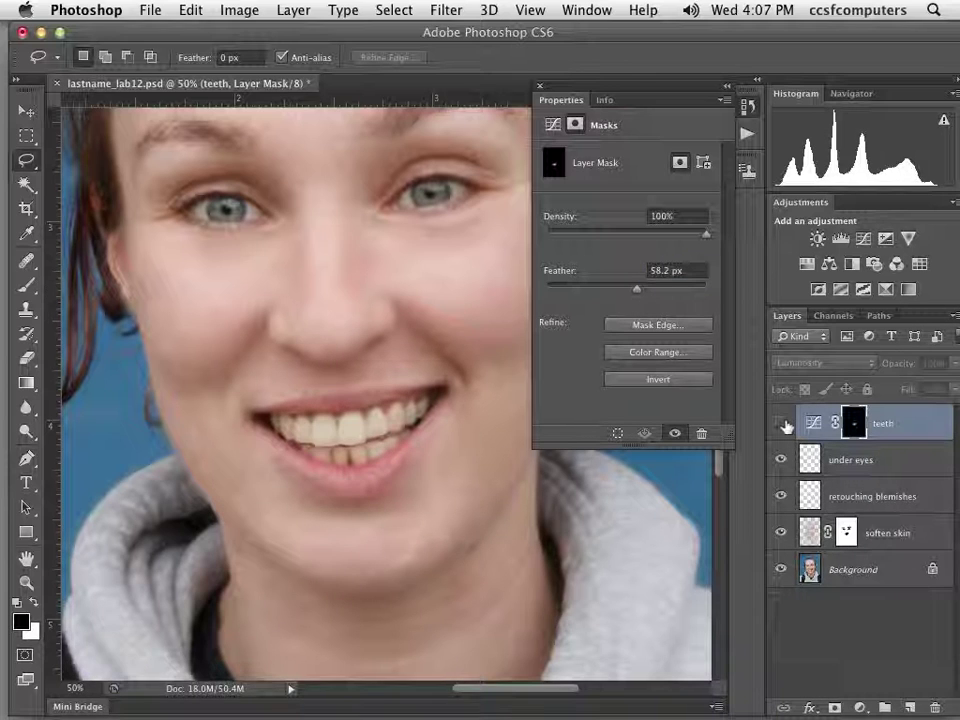
click(782, 424)
click(782, 424)
click(782, 424)
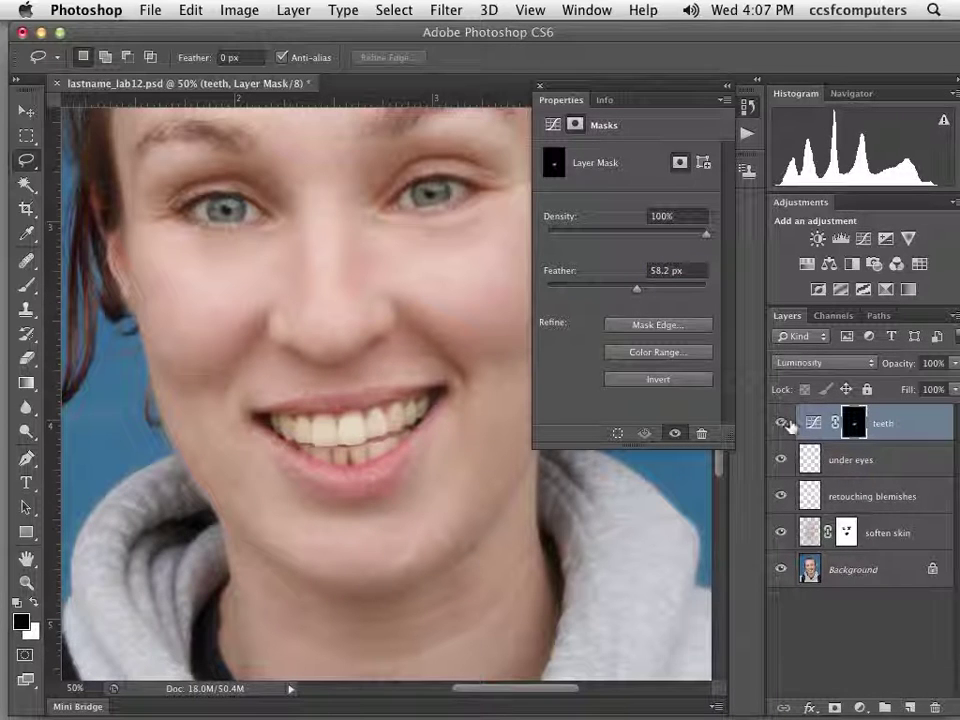
Discard the selection loaded from the feathered teeth mask and reset the mask's feather to 0 px.
super+click(855, 424)
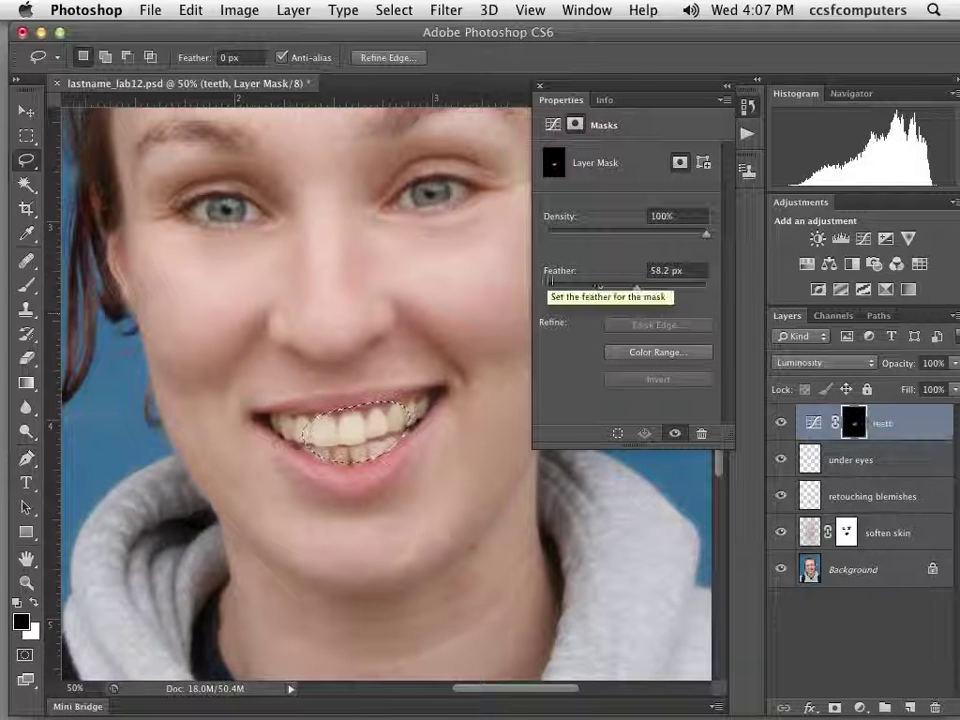
key(super+d)
drag(636, 289, 633, 289)
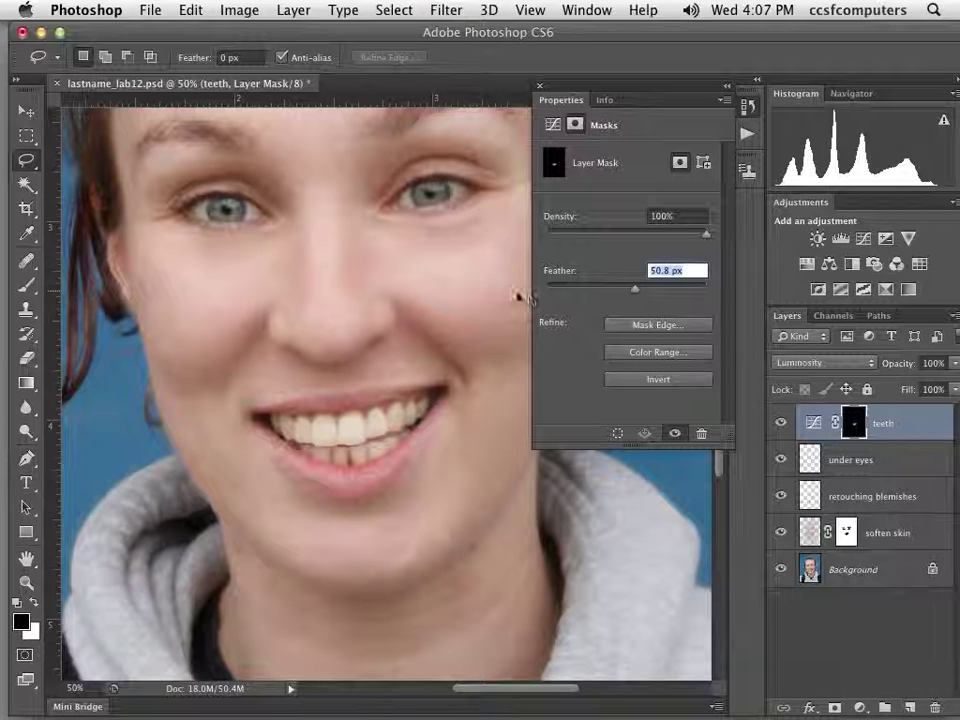
text(0)
key(Return)
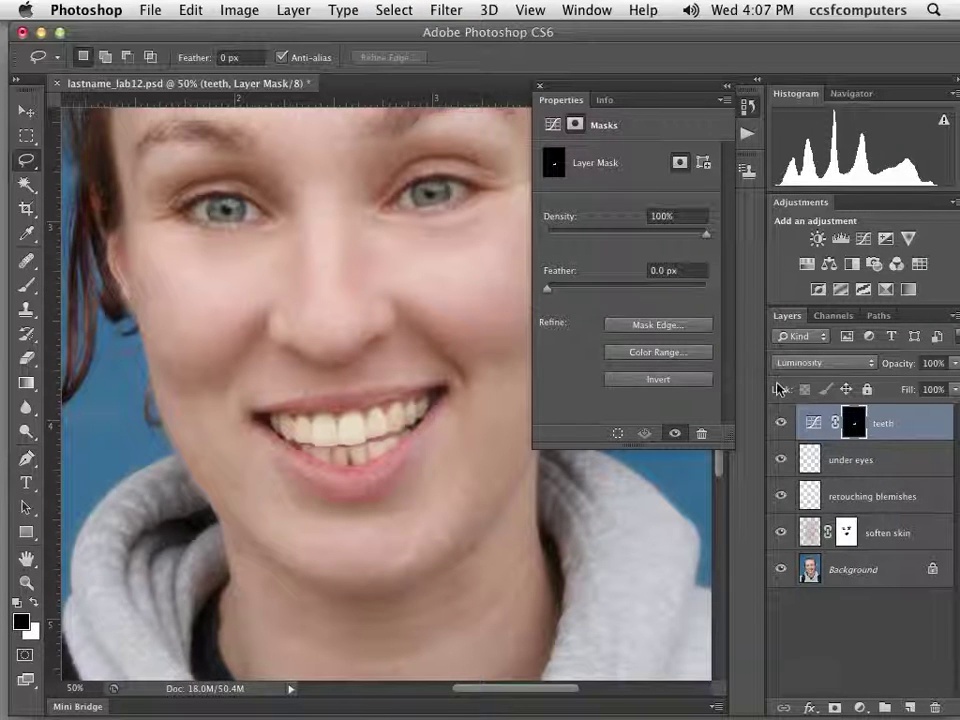
Load the unfeathered teeth mask as a selection and feather the mask by 32 px.
super+click(853, 424)
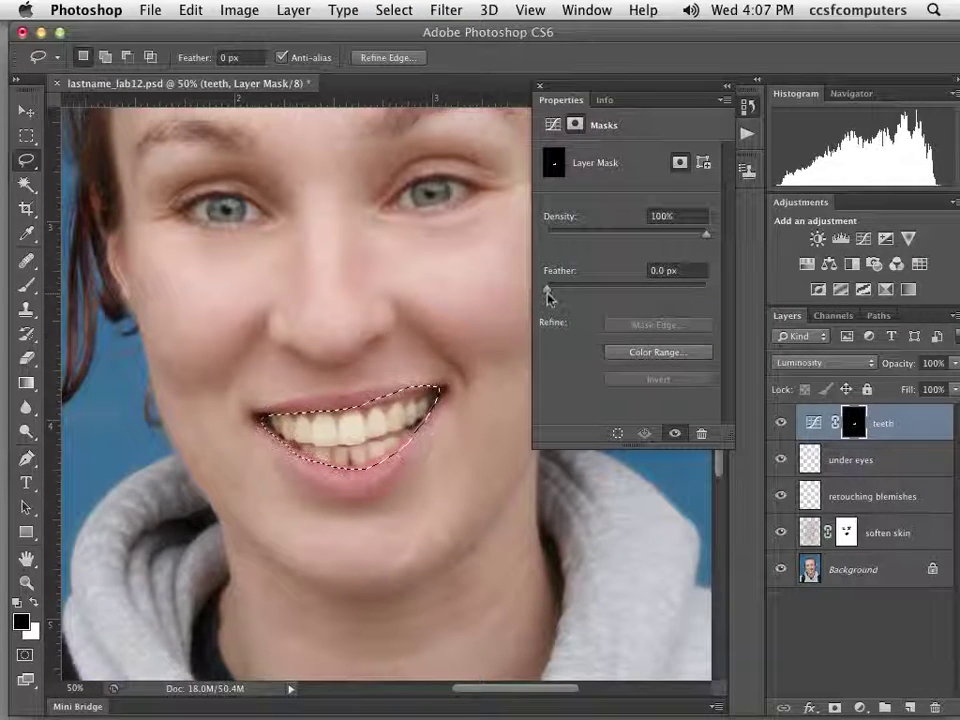
drag(548, 291, 607, 294)
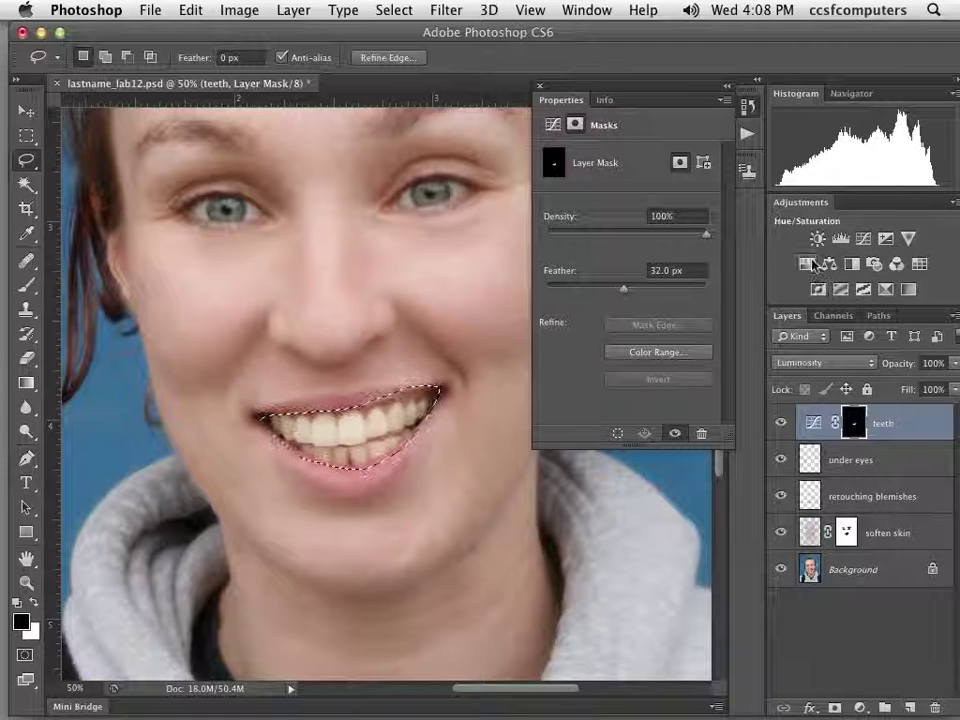
Add a Hue/Saturation adjustment layer named "-saturation teeth" masked by the current teeth selection.
alt+click(812, 264)
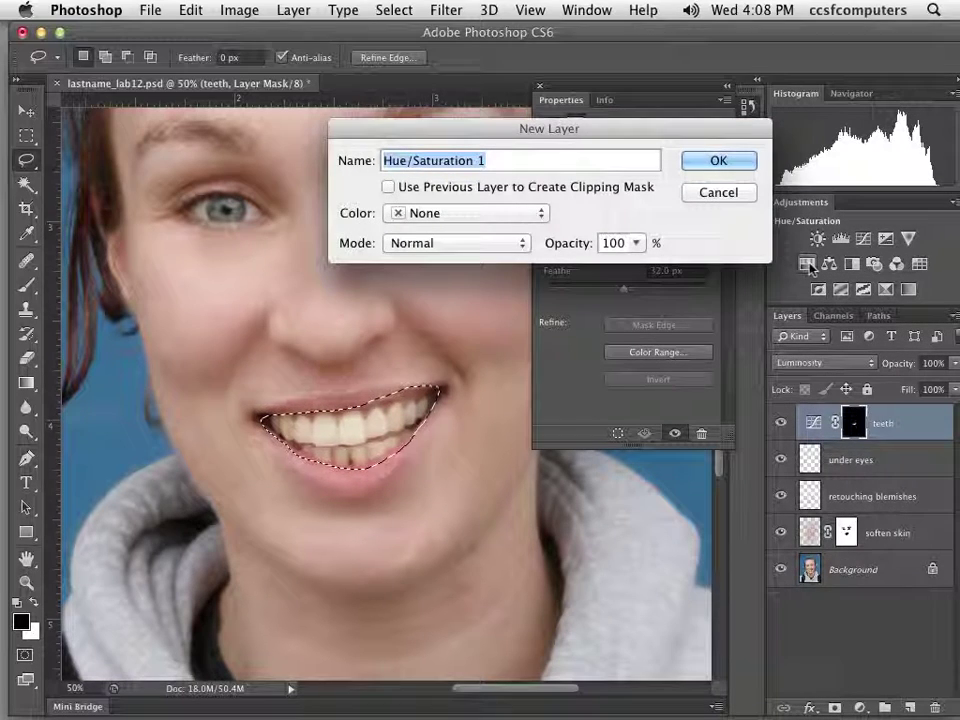
text(satur)
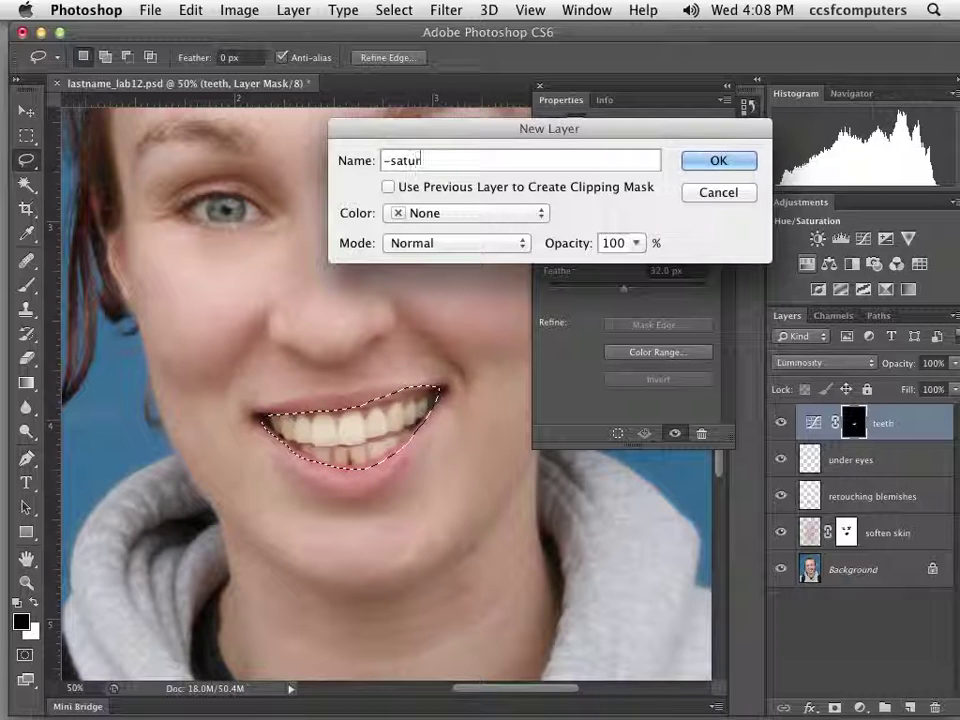
text(ation teeth)
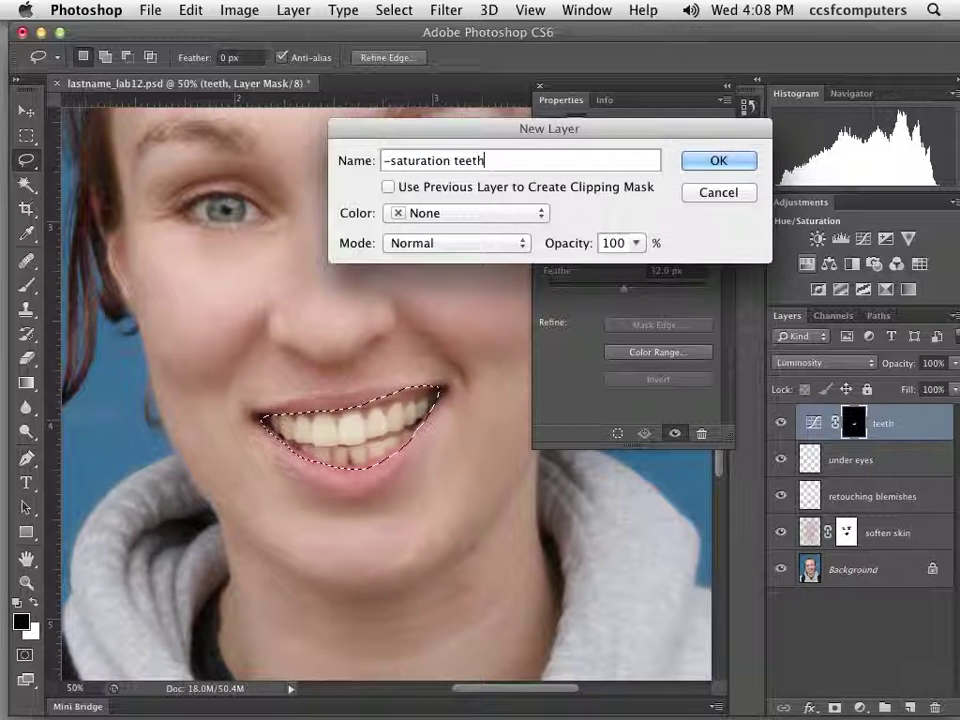
key(Return)
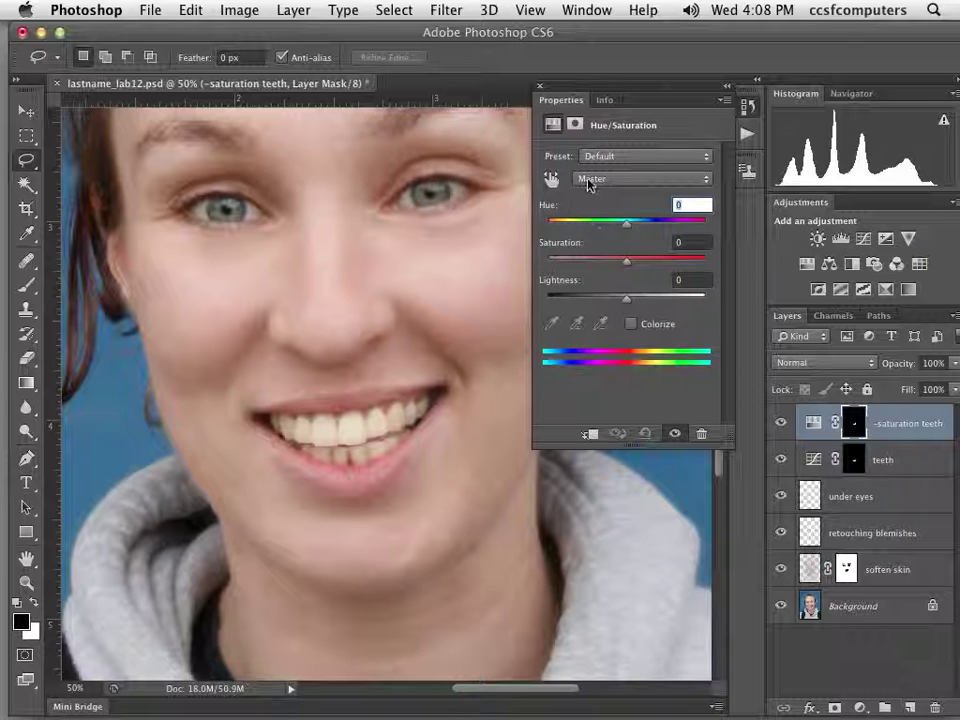
Lower the Yellows saturation of the teeth to -82 and compare the smile with and without the adjustment.
click(589, 180)
click(591, 204)
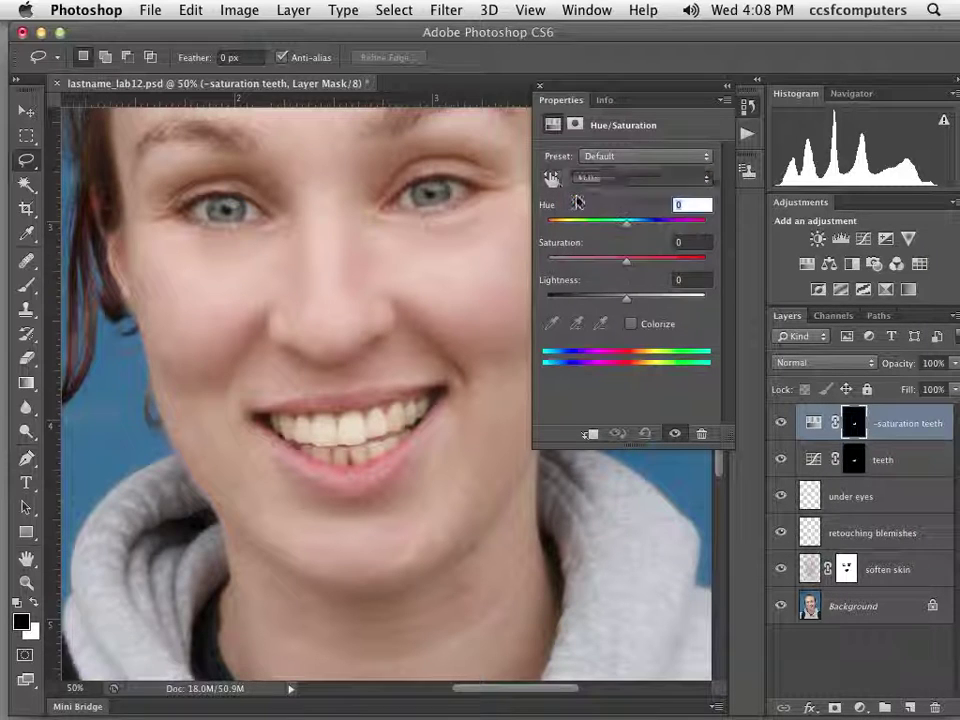
click(551, 179)
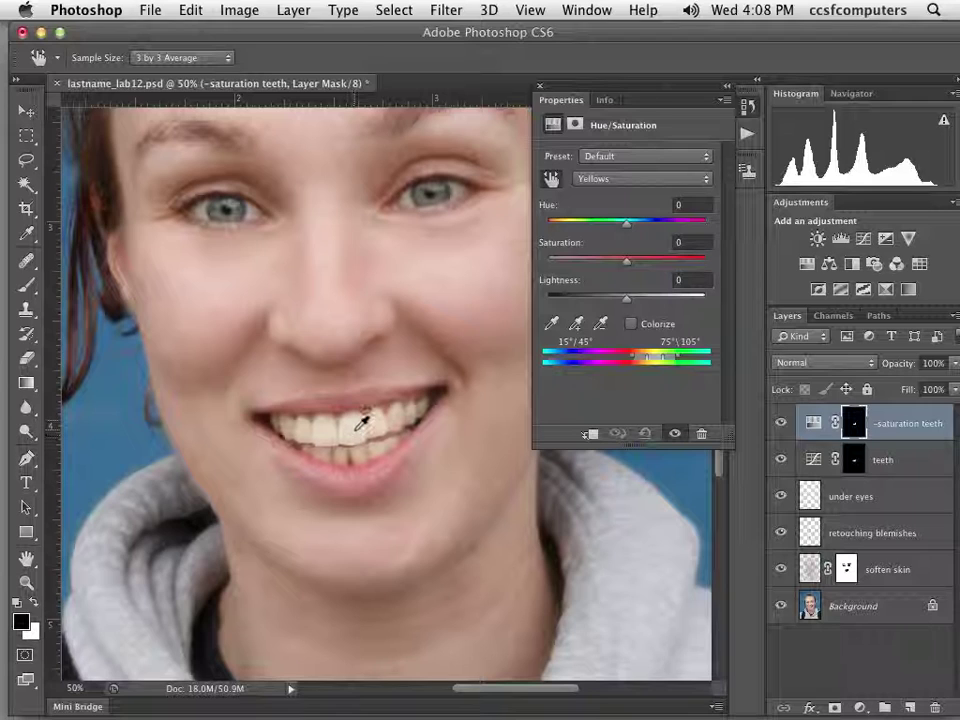
drag(360, 428, 320, 437)
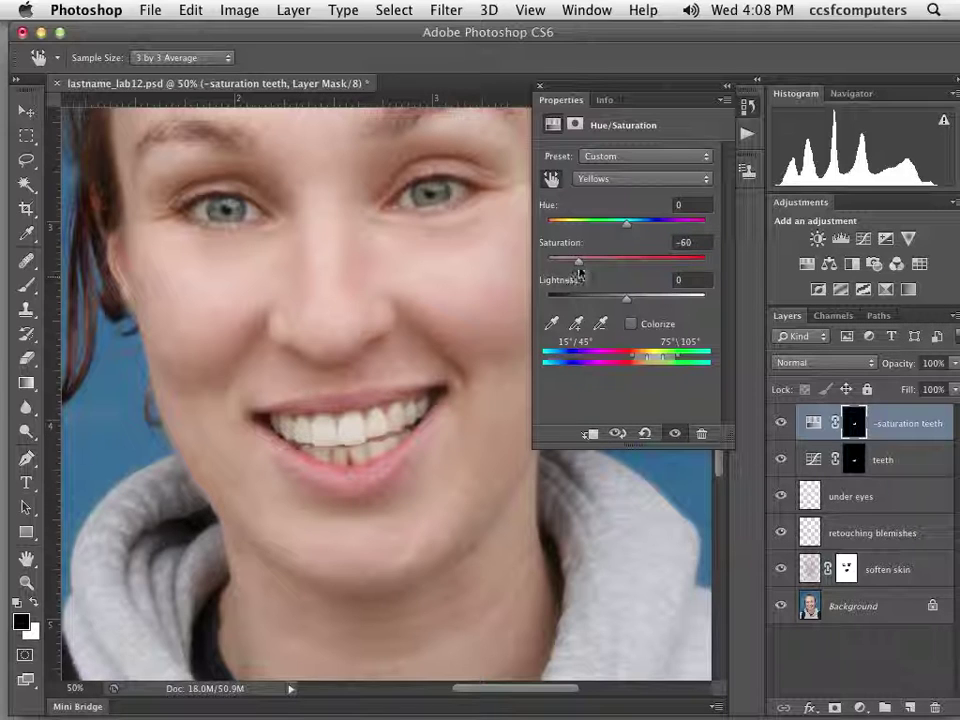
drag(578, 264, 556, 274)
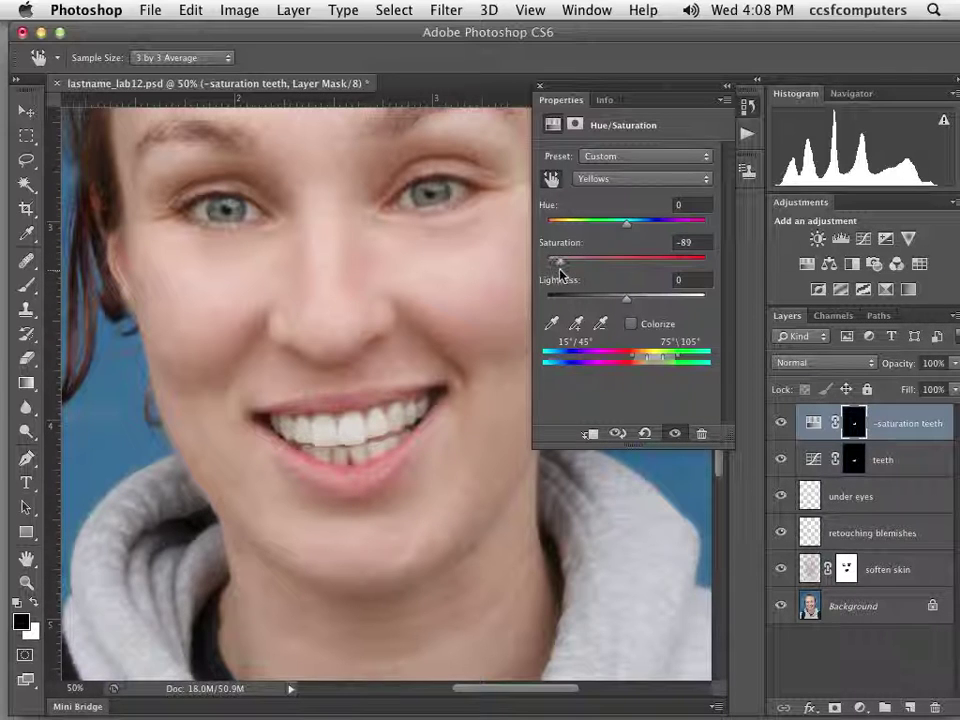
click(559, 268)
scroll(350, 435, up, 1)
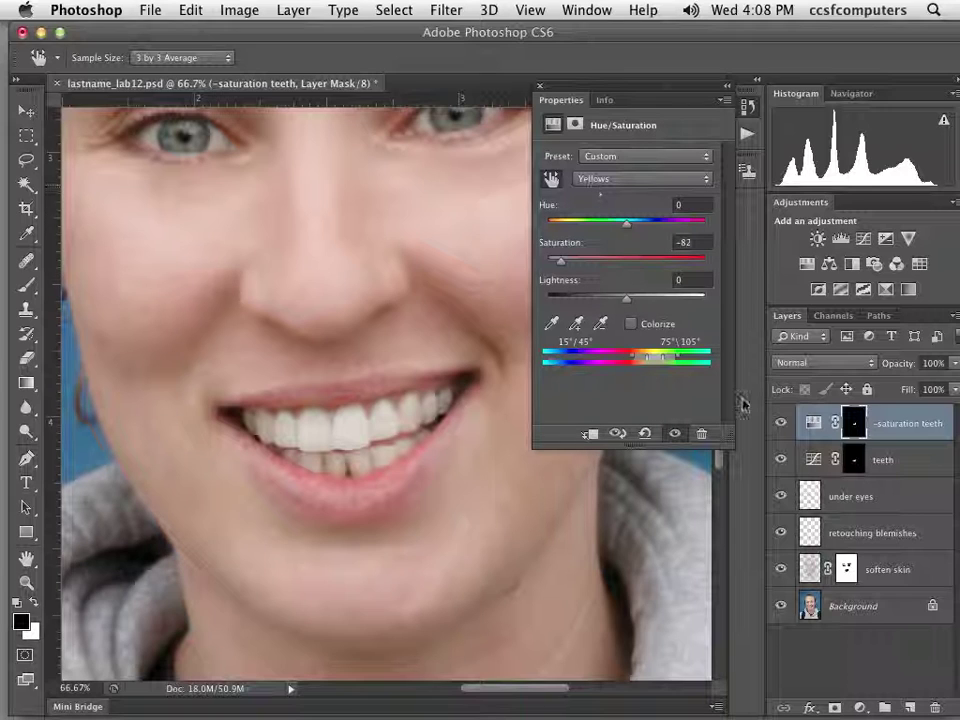
click(675, 433)
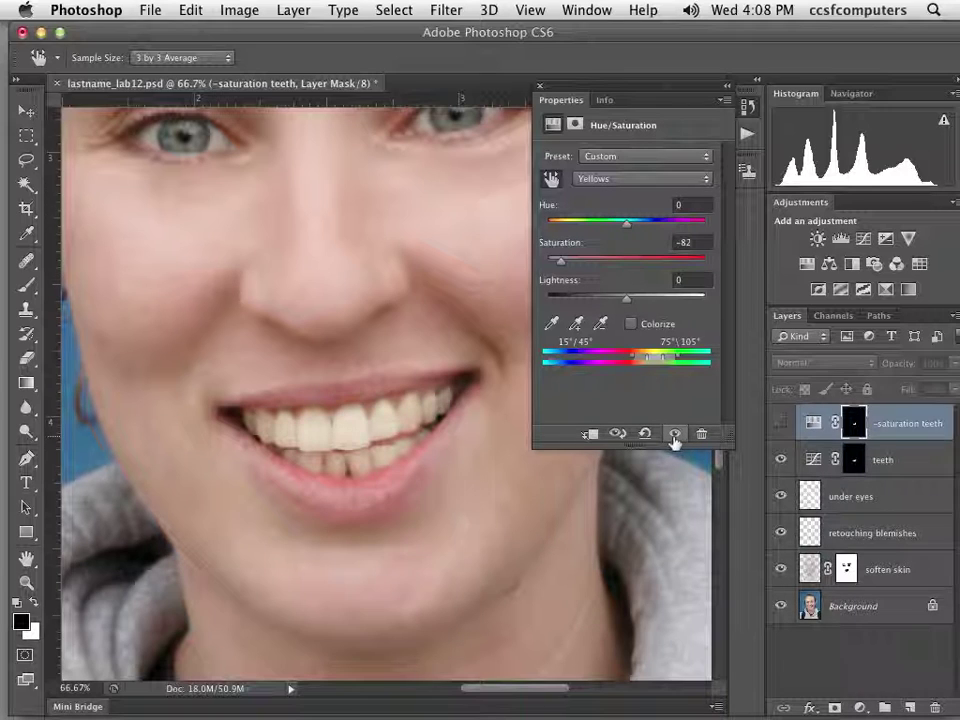
click(675, 435)
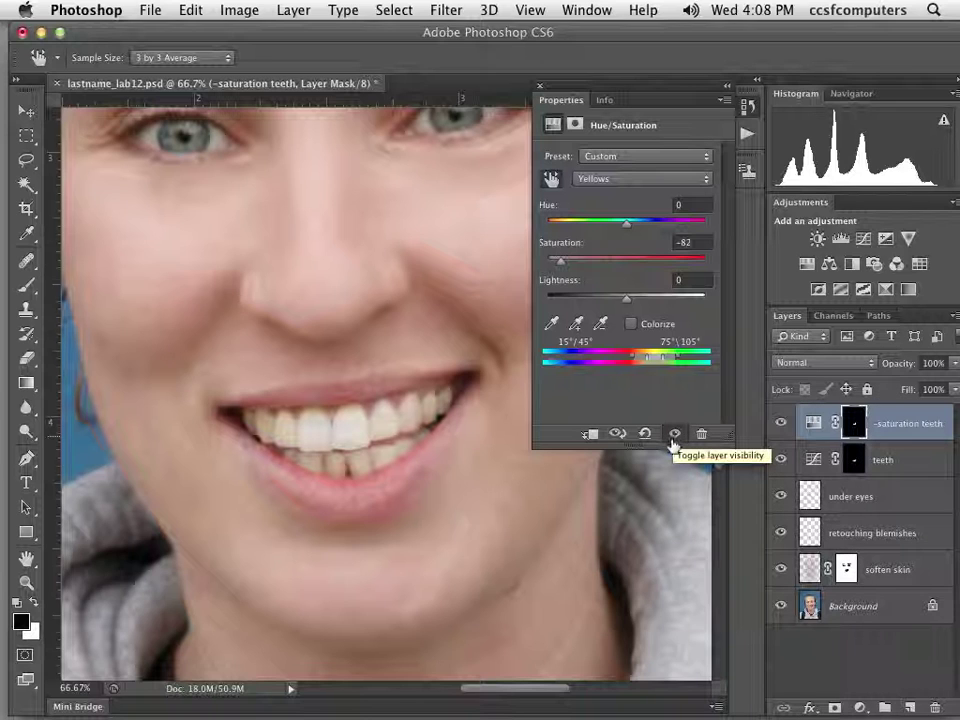
Feather the -saturation teeth layer's mask by 3.3 px and compare the smile with and without the layer.
key(l)
click(575, 124)
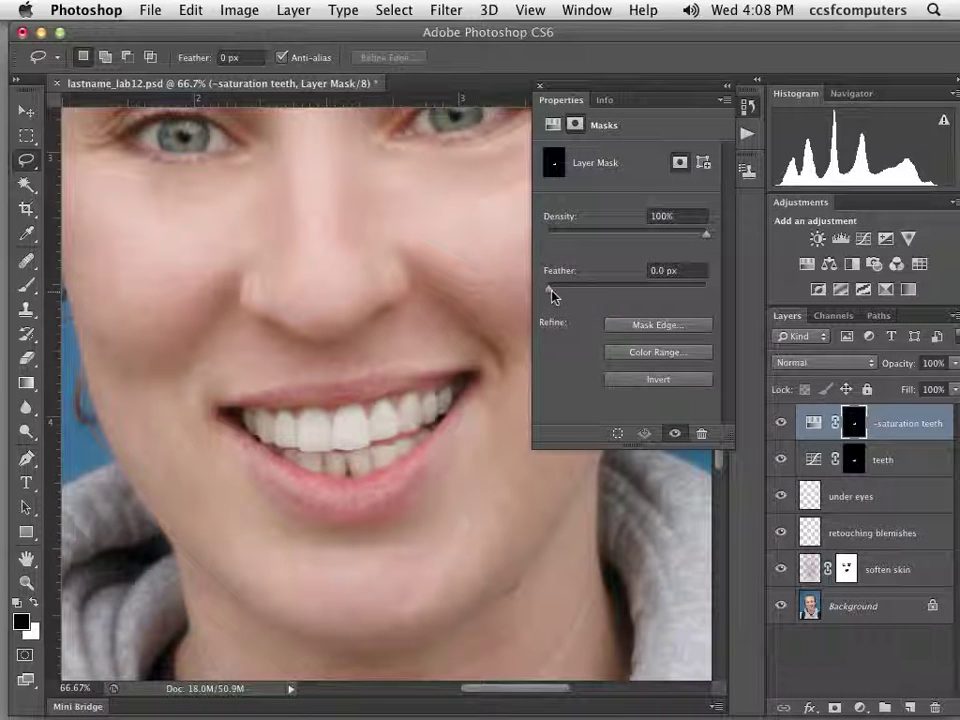
drag(551, 290, 562, 292)
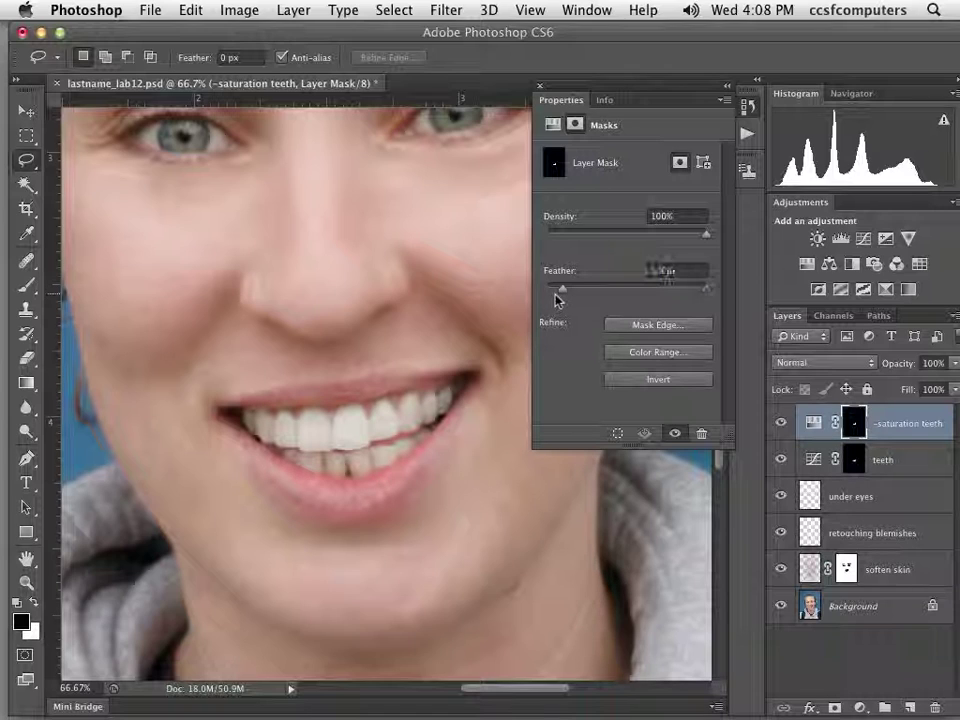
drag(559, 297, 576, 293)
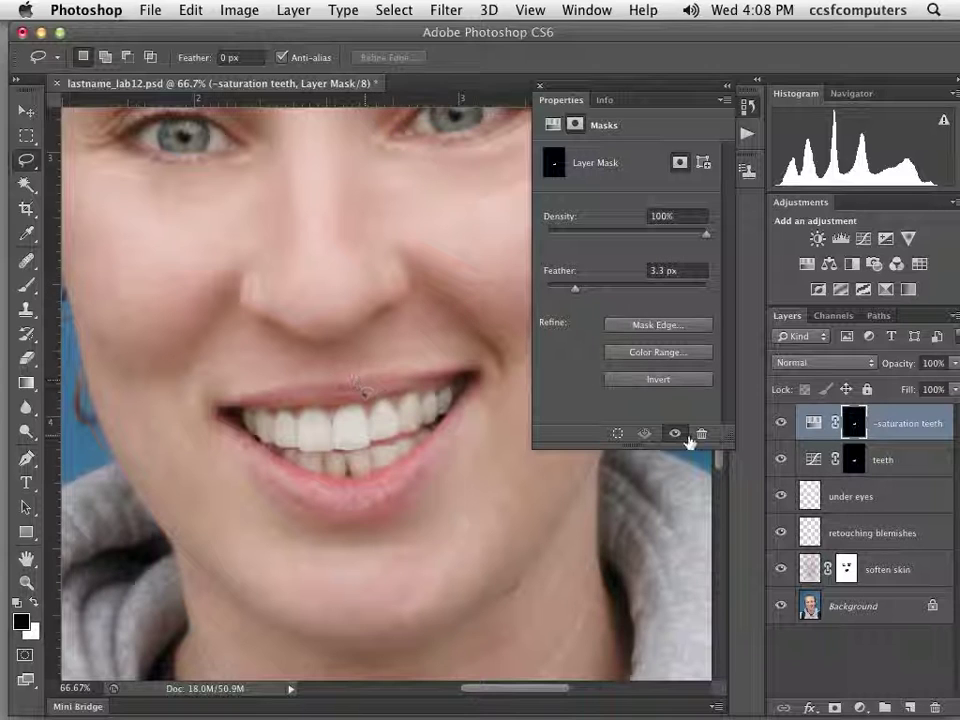
click(673, 436)
click(673, 436)
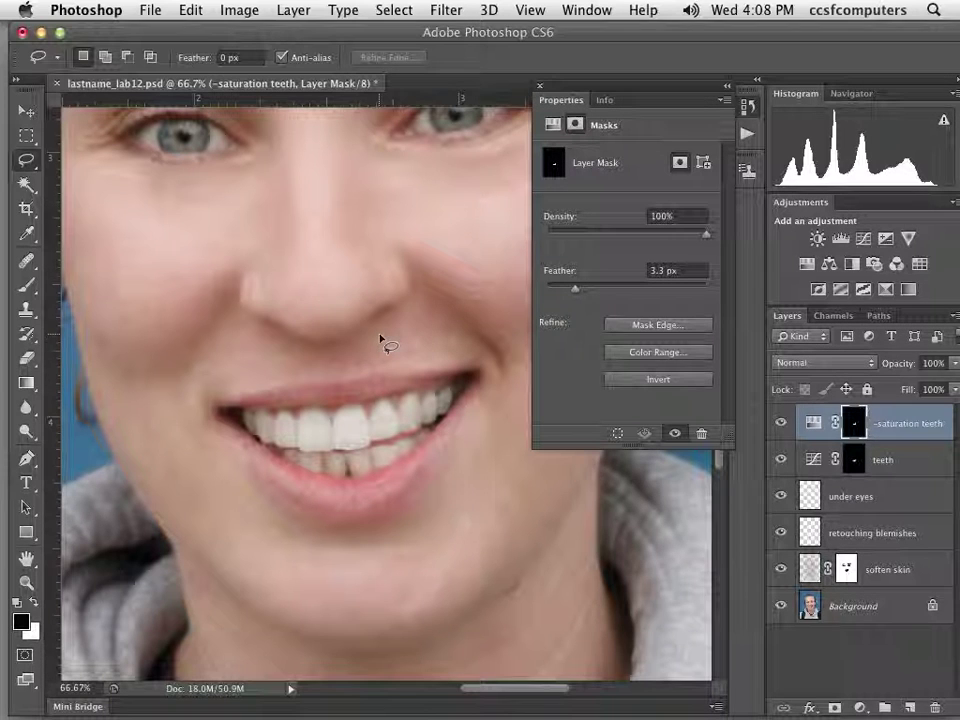
Group the -saturation teeth and teeth layers into a new group named "teeth".
scroll(291, 271, up, 4)
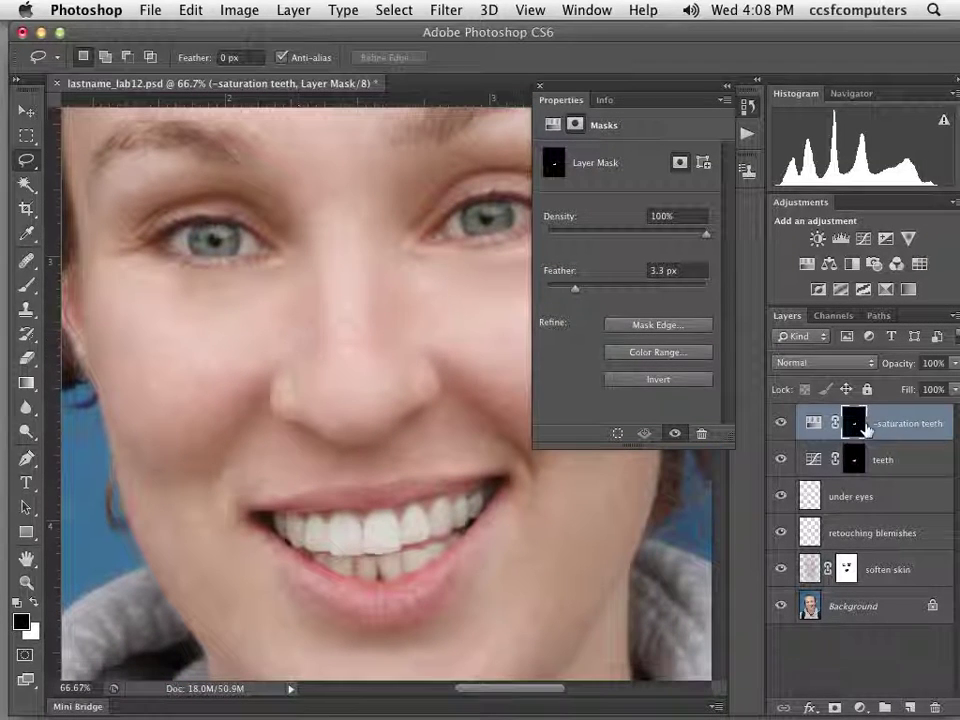
shift+click(910, 466)
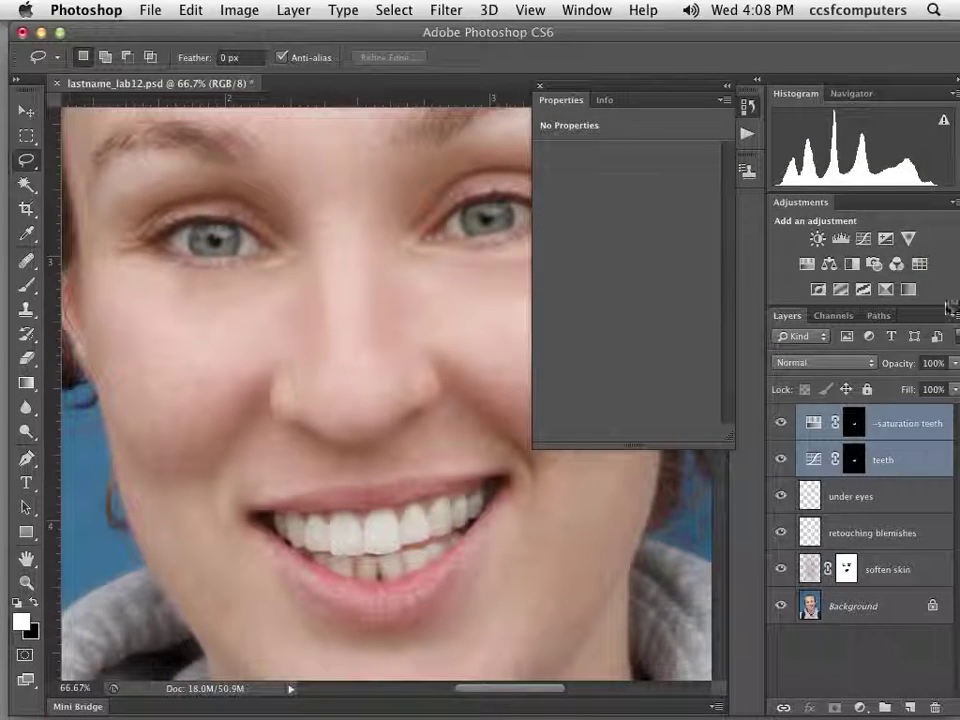
click(953, 316)
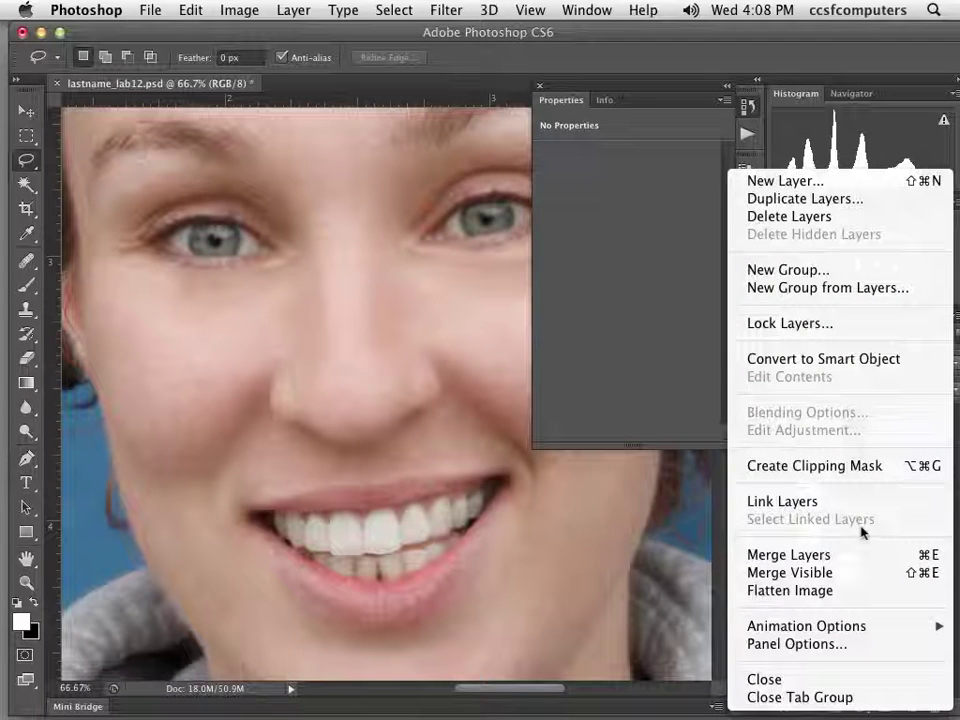
click(836, 500)
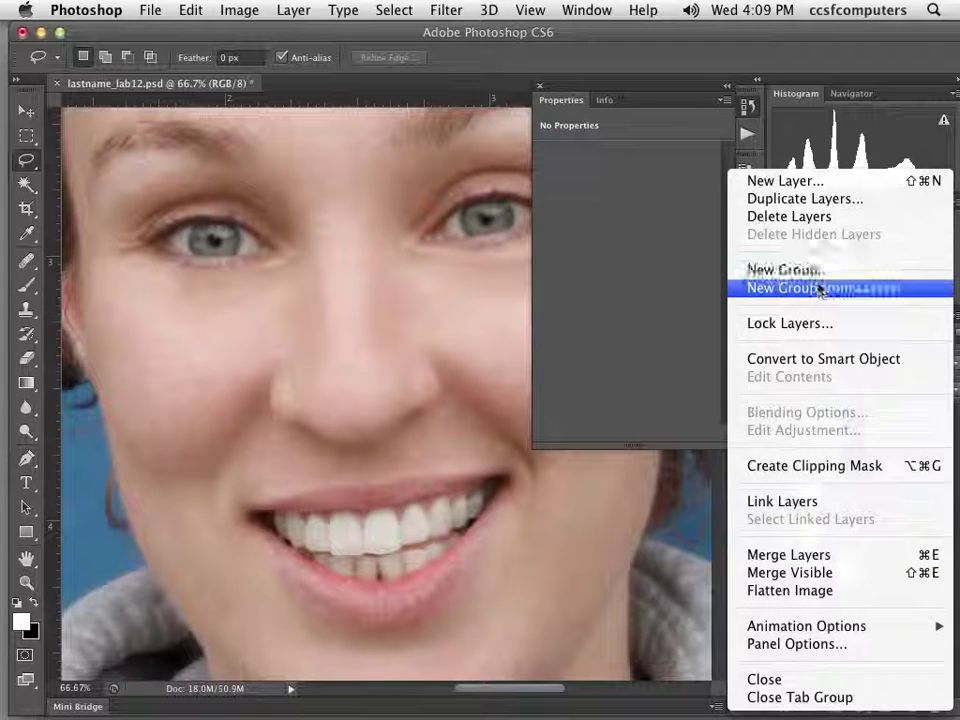
click(821, 287)
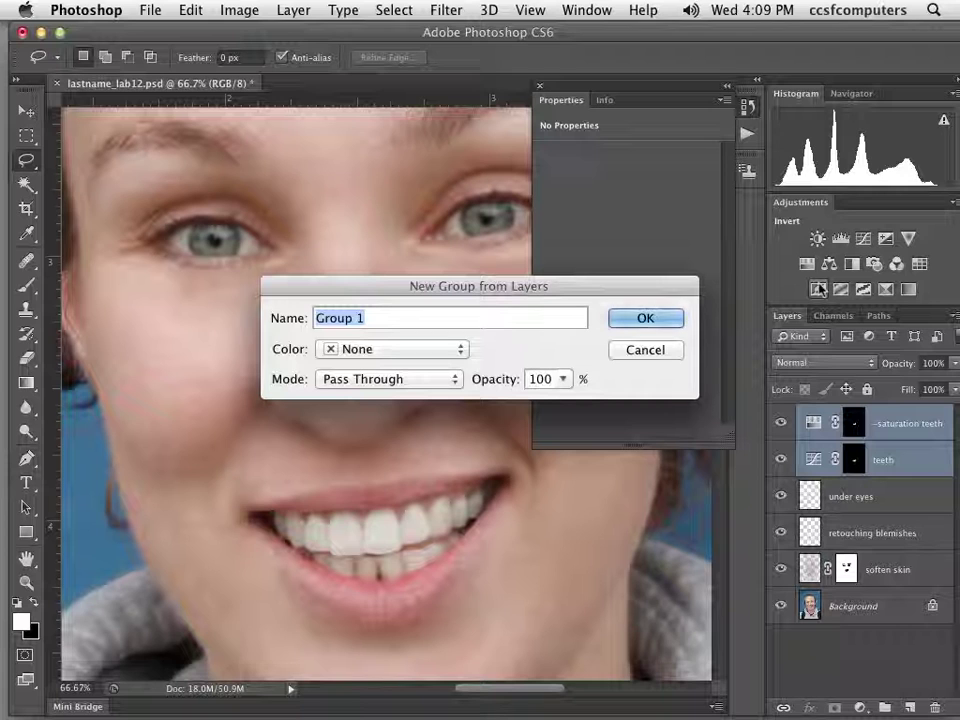
text(teeth)
key(Return)
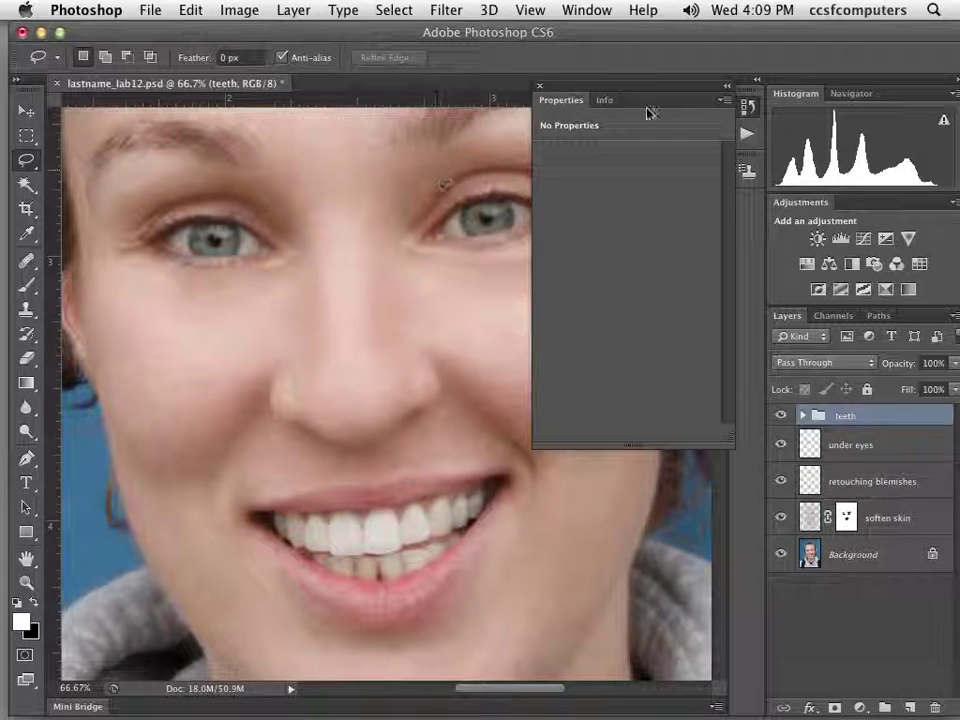
Outline both eyes with the Lasso tool, adding the second eye to the selection of the first.
drag(598, 89, 713, 96)
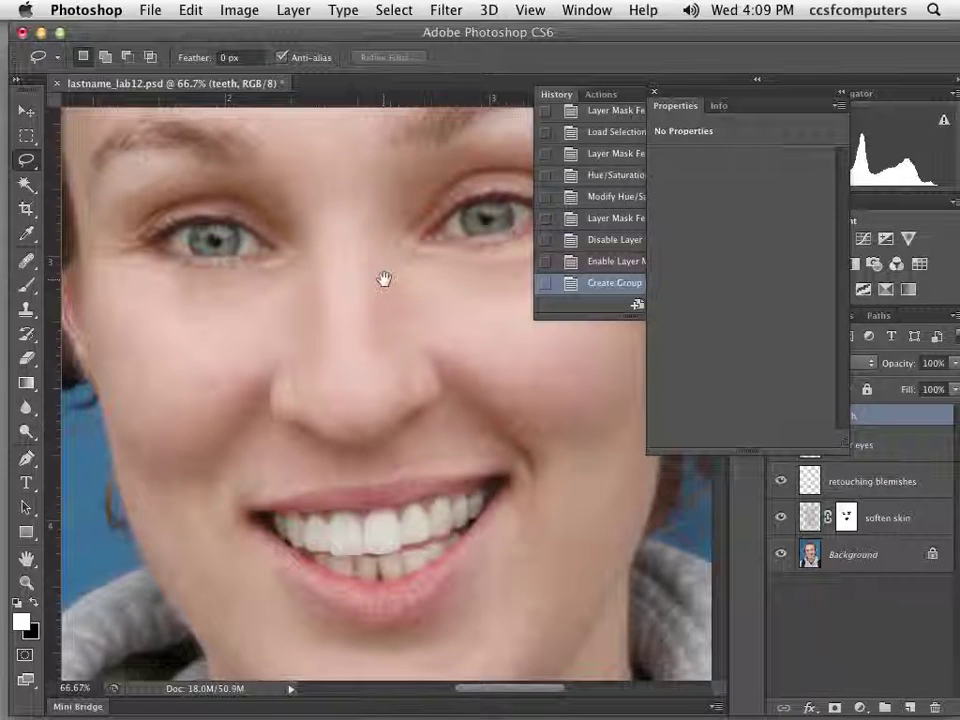
drag(384, 279, 362, 348)
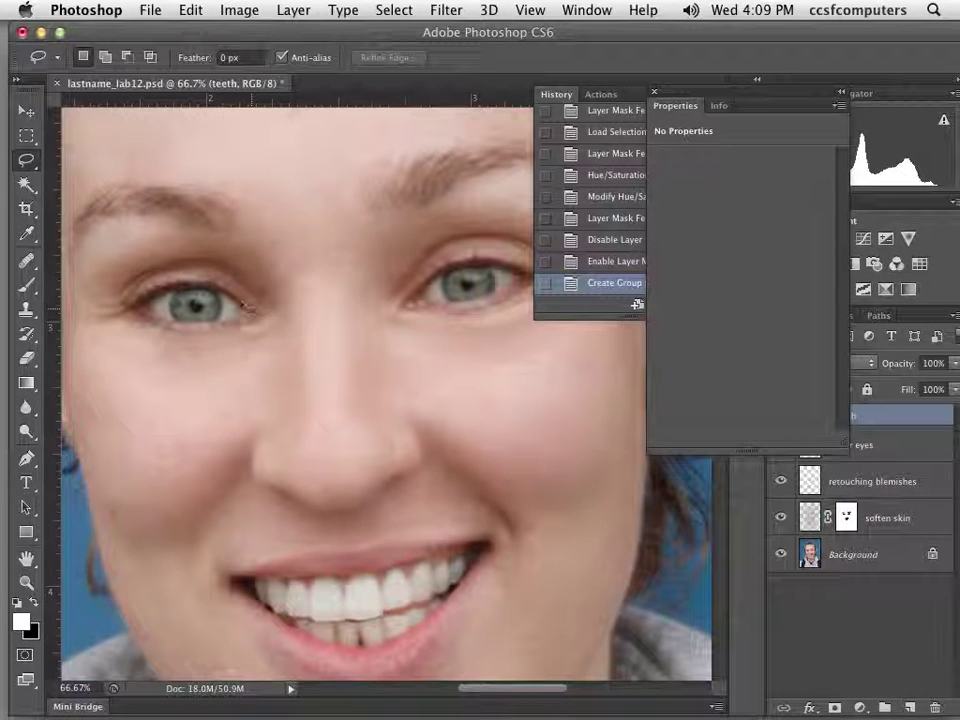
mouse_move(245, 305)
mouse_down()
mouse_move(184, 293)
mouse_move(137, 307)
mouse_move(162, 325)
mouse_move(216, 333)
mouse_move(260, 318)
mouse_up()
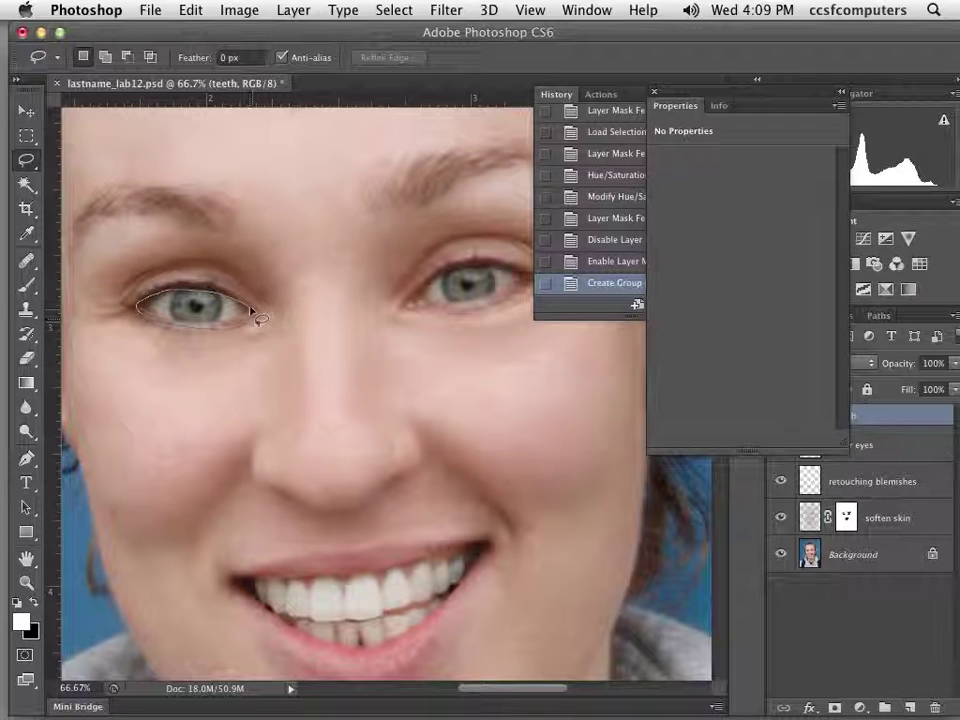
drag(167, 299, 168, 300)
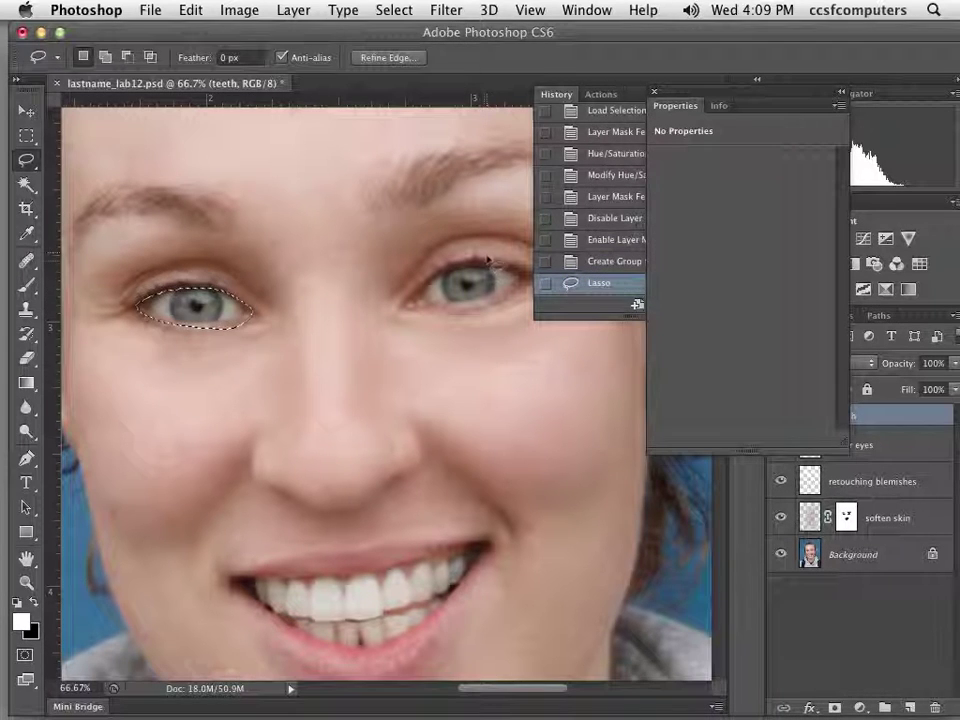
mouse_move(489, 262)
mouse_down()
mouse_move(427, 276)
mouse_move(418, 317)
mouse_move(493, 317)
mouse_move(530, 285)
mouse_move(543, 296)
mouse_up()
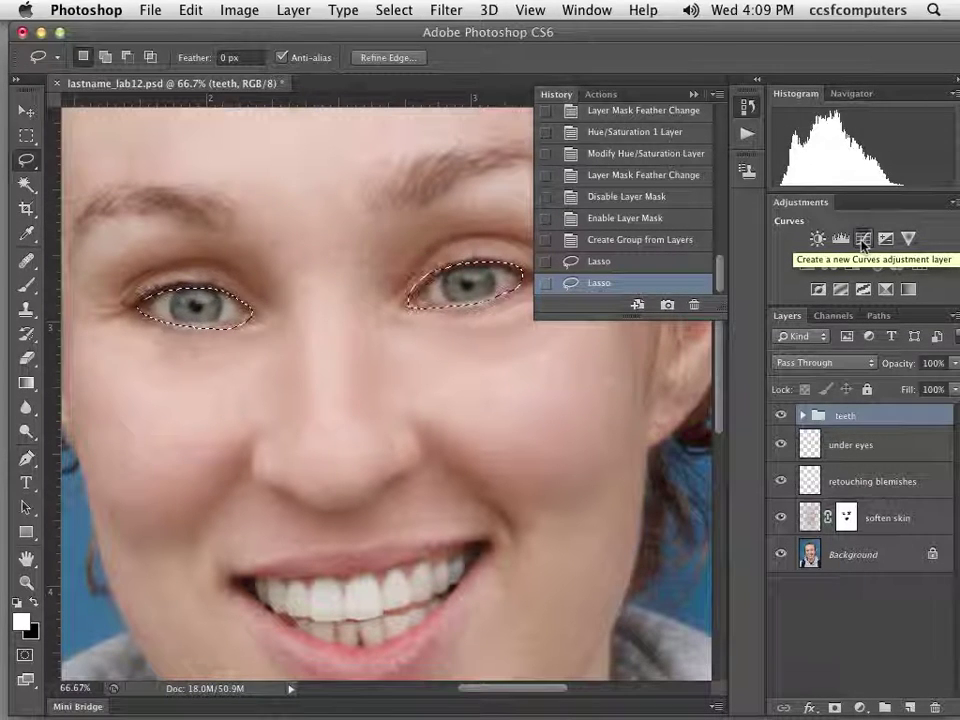
Add a Curves adjustment layer named "brighten eyes" masked by the selection of both eyes.
alt+click(863, 240)
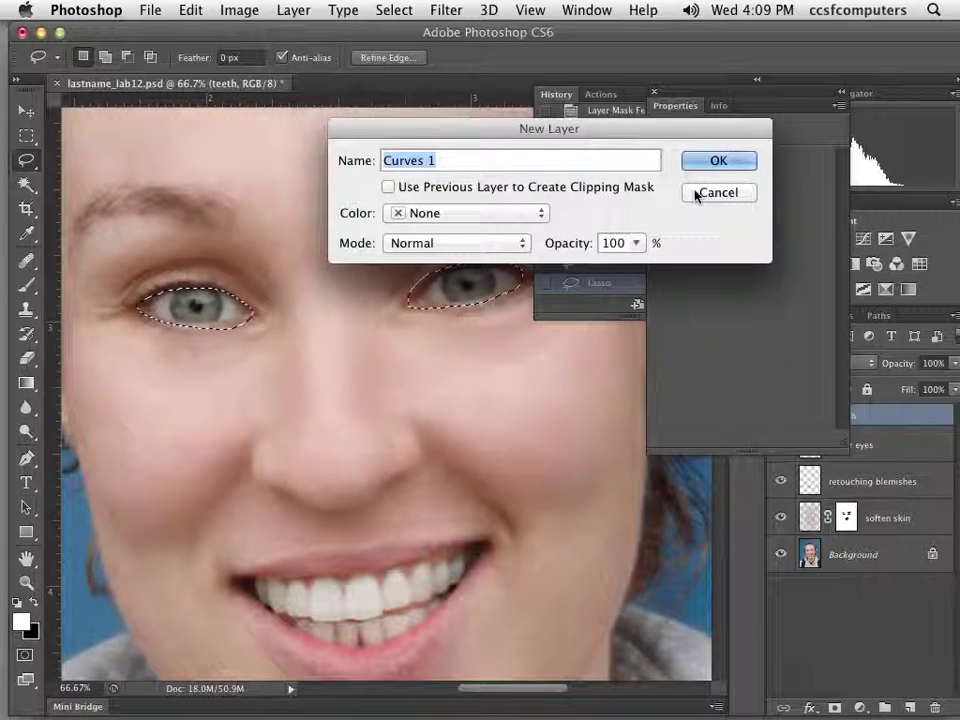
text(brighten eyes)
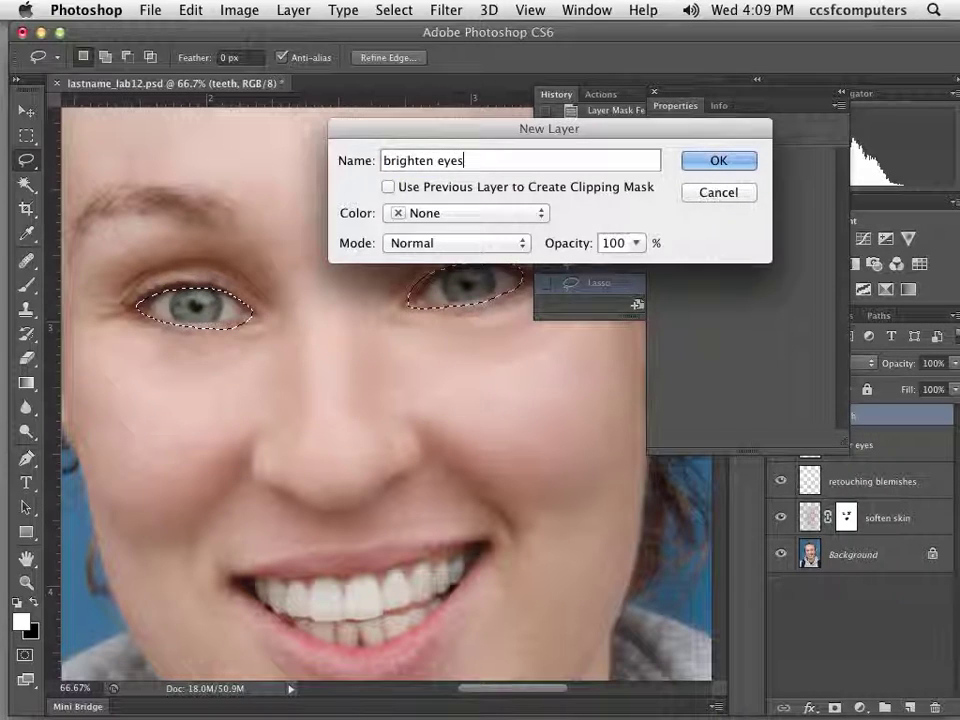
key(Return)
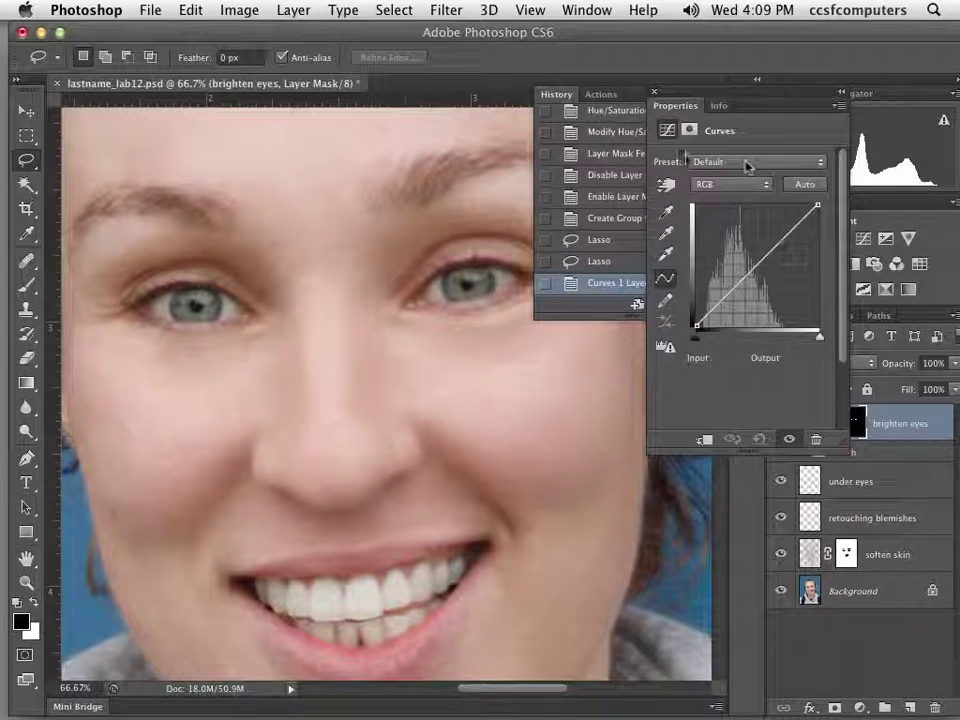
Brighten the eyes by sampling them on the image and raising the curve's midtones around input 103.
click(665, 184)
mouse_move(506, 272)
mouse_down()
mouse_move(511, 285)
mouse_move(489, 262)
mouse_up()
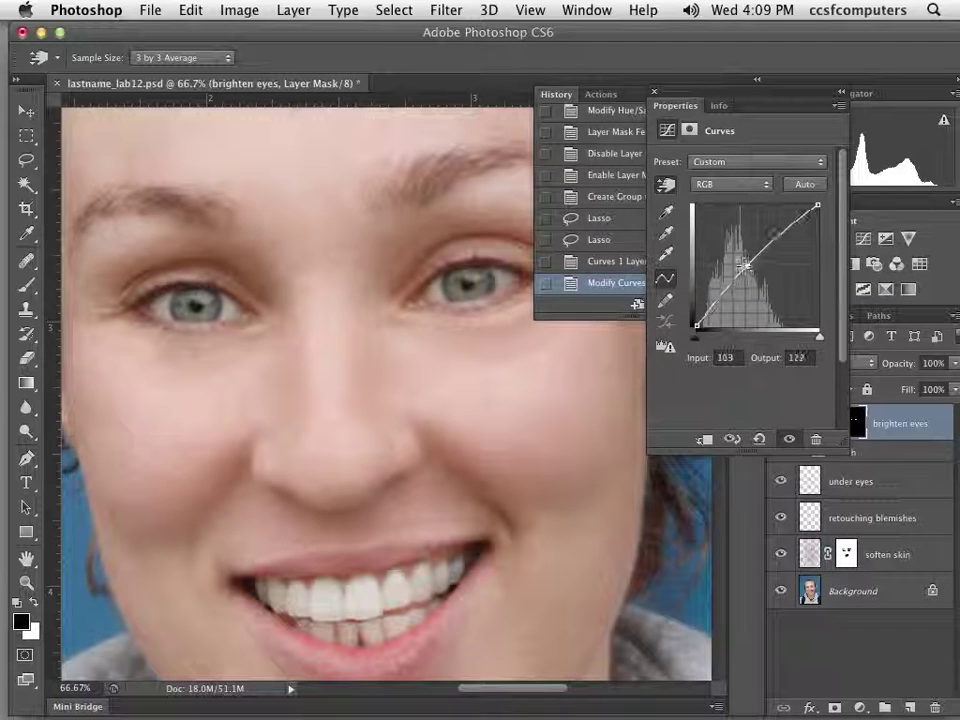
drag(750, 268, 740, 263)
Feather the brighten eyes layer's mask by about 27 px.
click(690, 131)
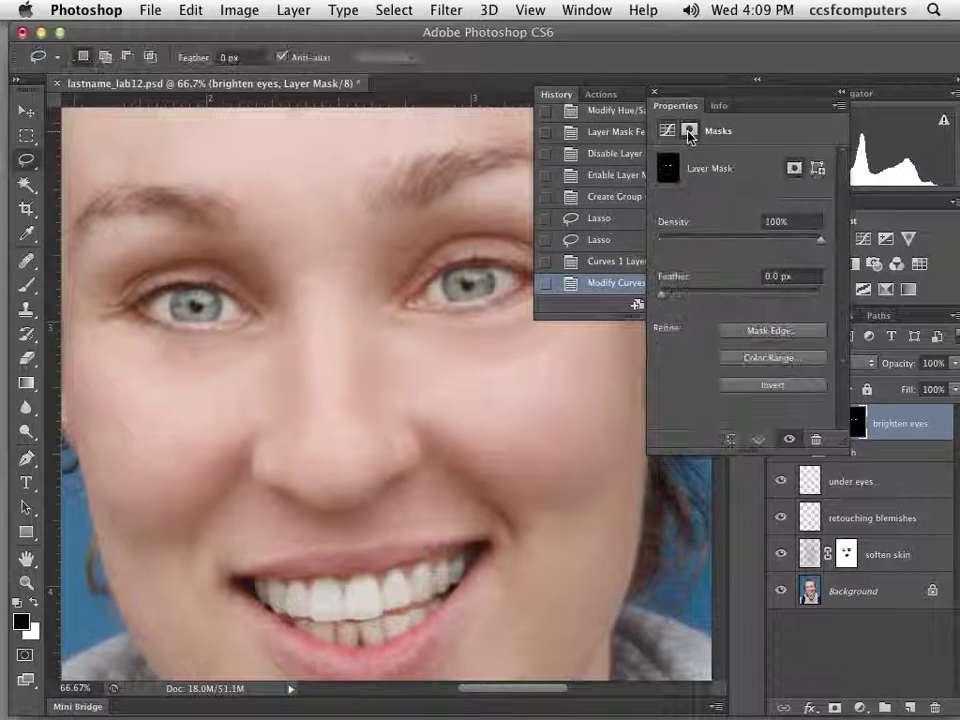
drag(661, 294, 736, 297)
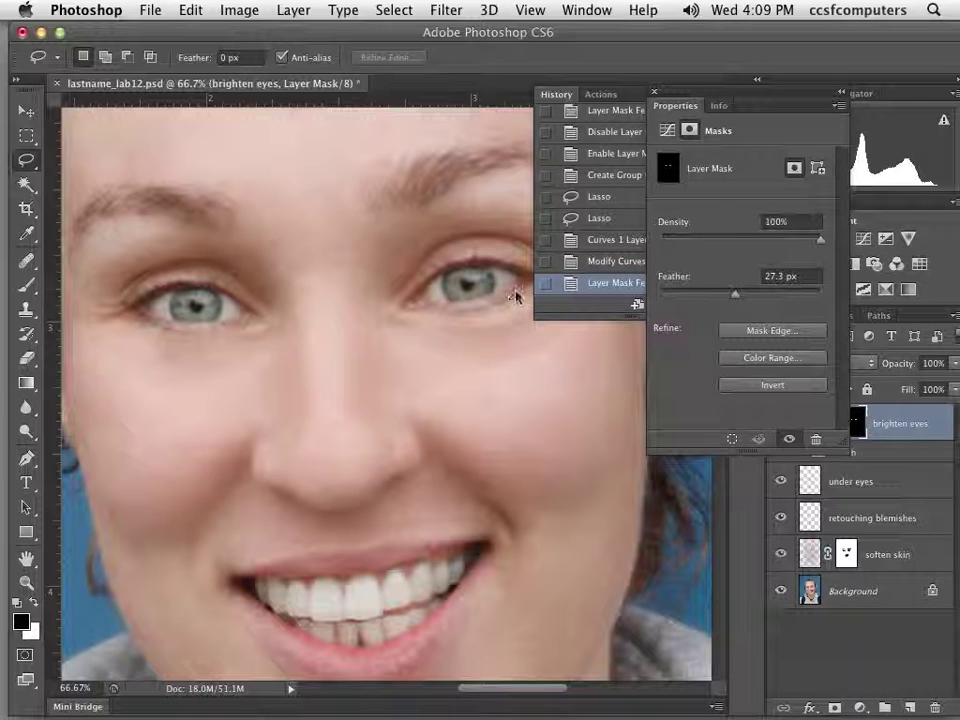
drag(733, 298, 728, 298)
Set the brighten eyes layer's blend mode to Luminosity and compare the eyes with the layer hidden and shown.
key(super+2)
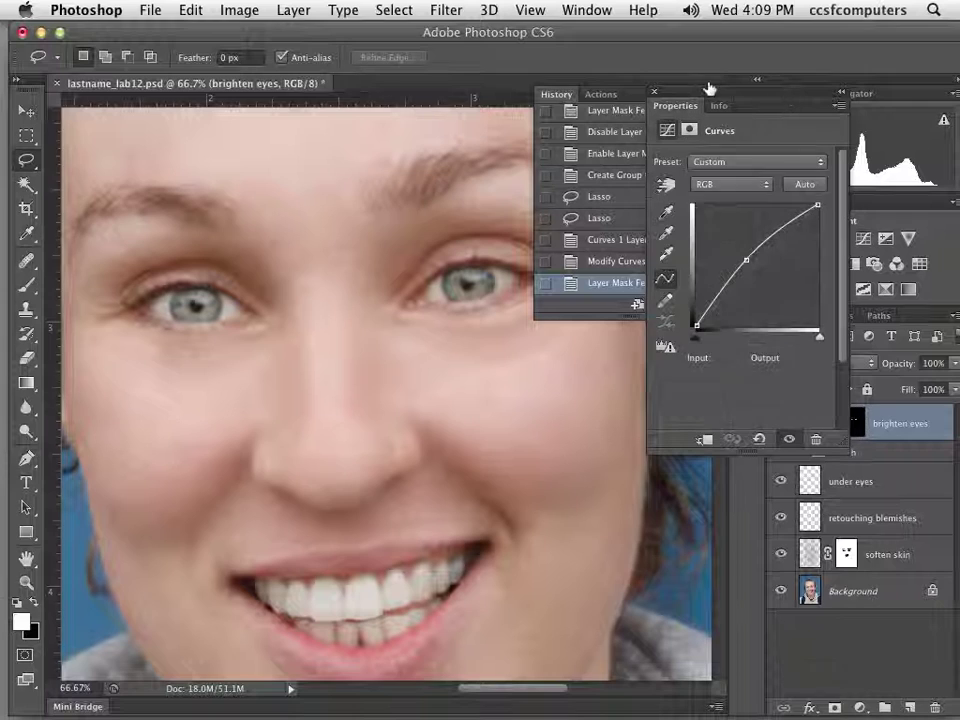
drag(748, 94, 647, 86)
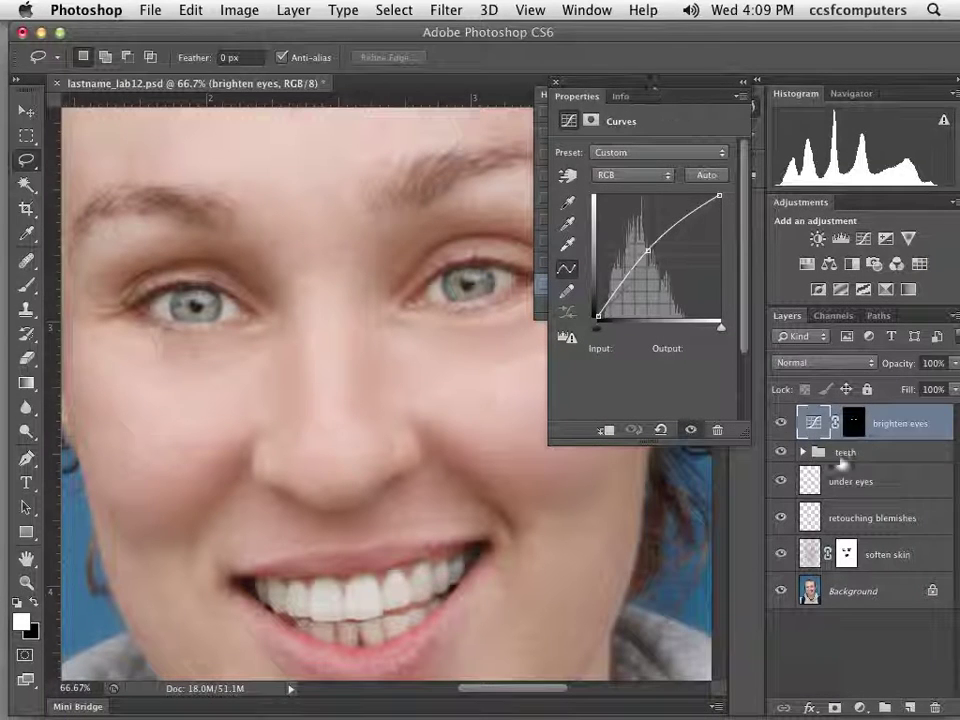
click(822, 362)
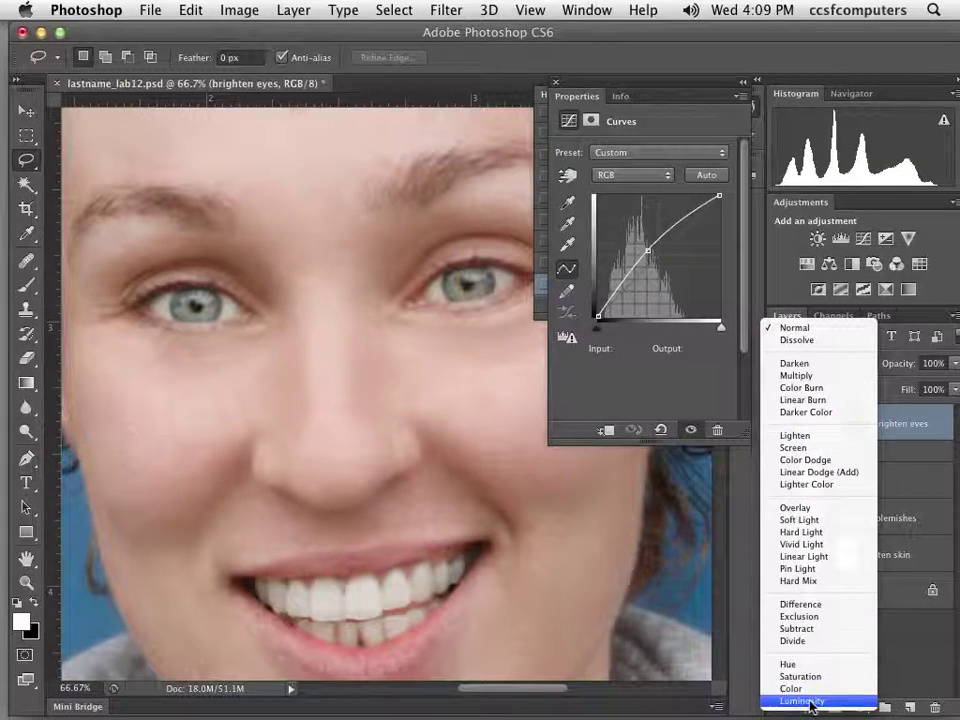
click(812, 703)
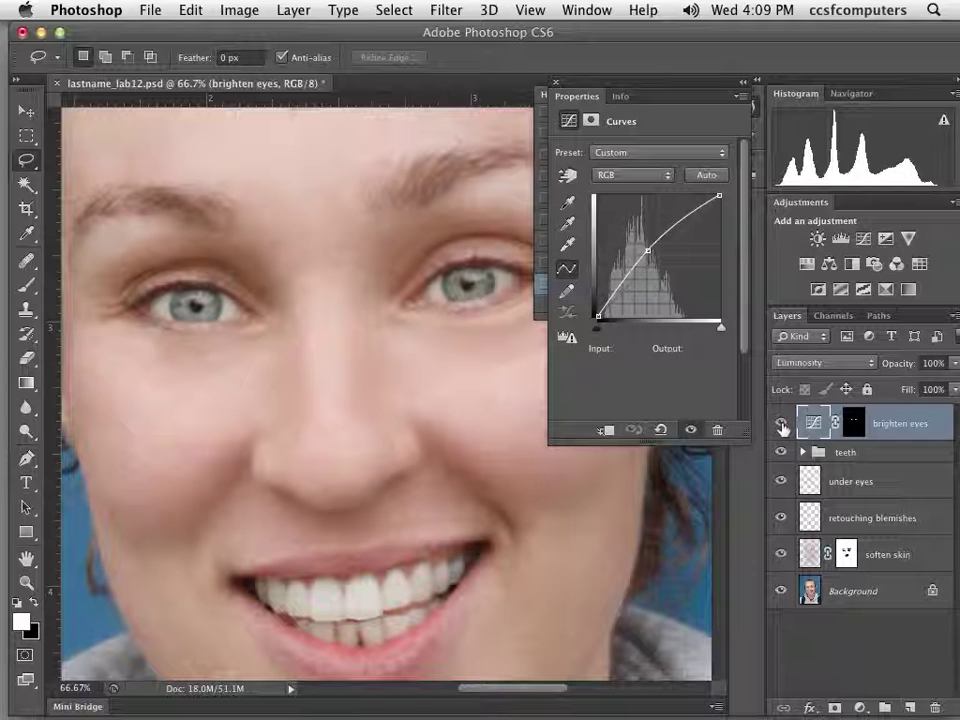
click(781, 424)
click(781, 424)
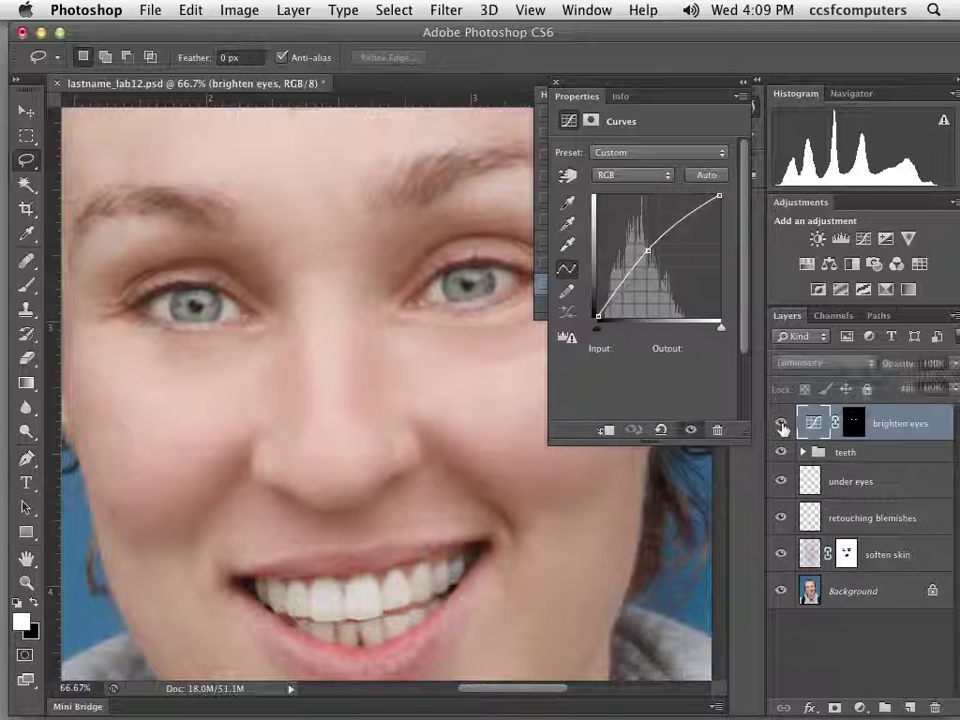
Compare the retouched portrait with the original by repeatedly hiding and showing every layer above Background.
alt+click(381, 338)
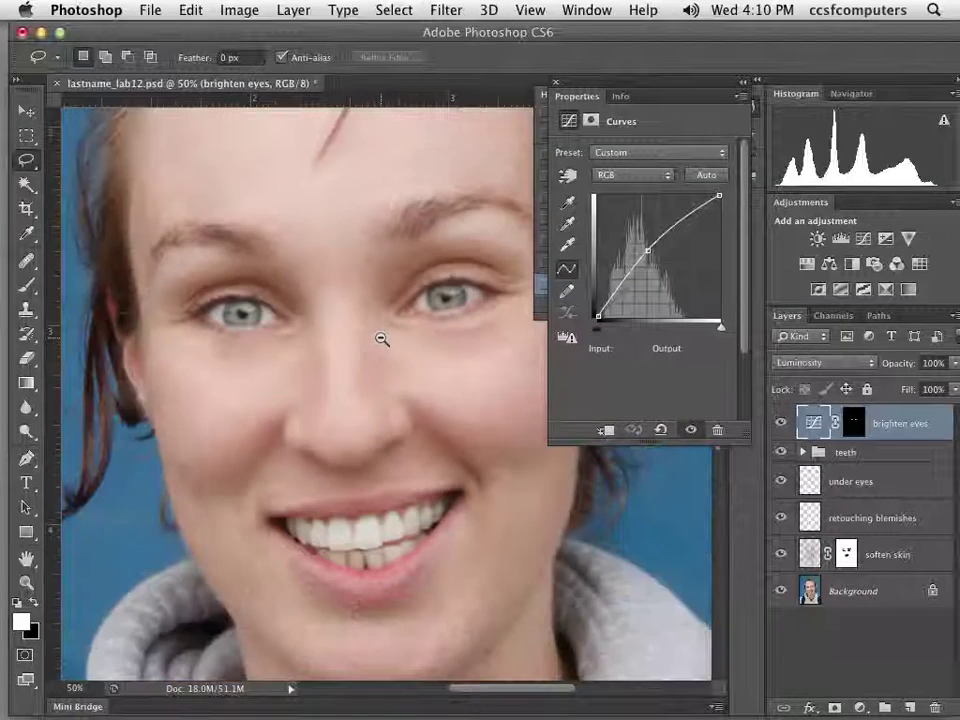
alt+click(381, 338)
drag(596, 95, 895, 42)
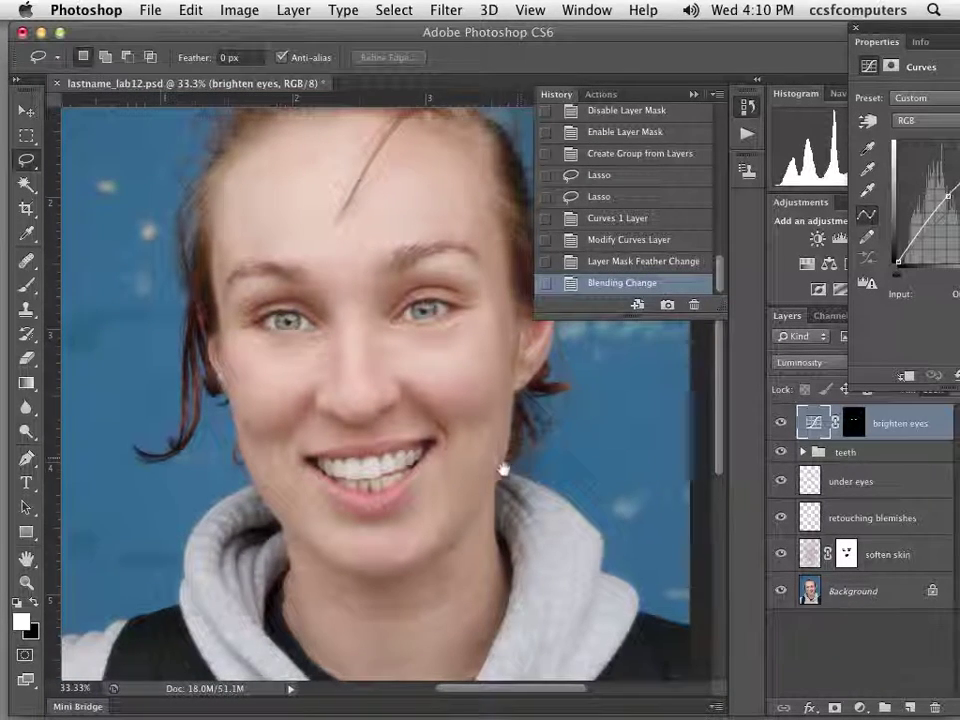
scroll(503, 467, down, 2)
scroll(503, 467, right, 2)
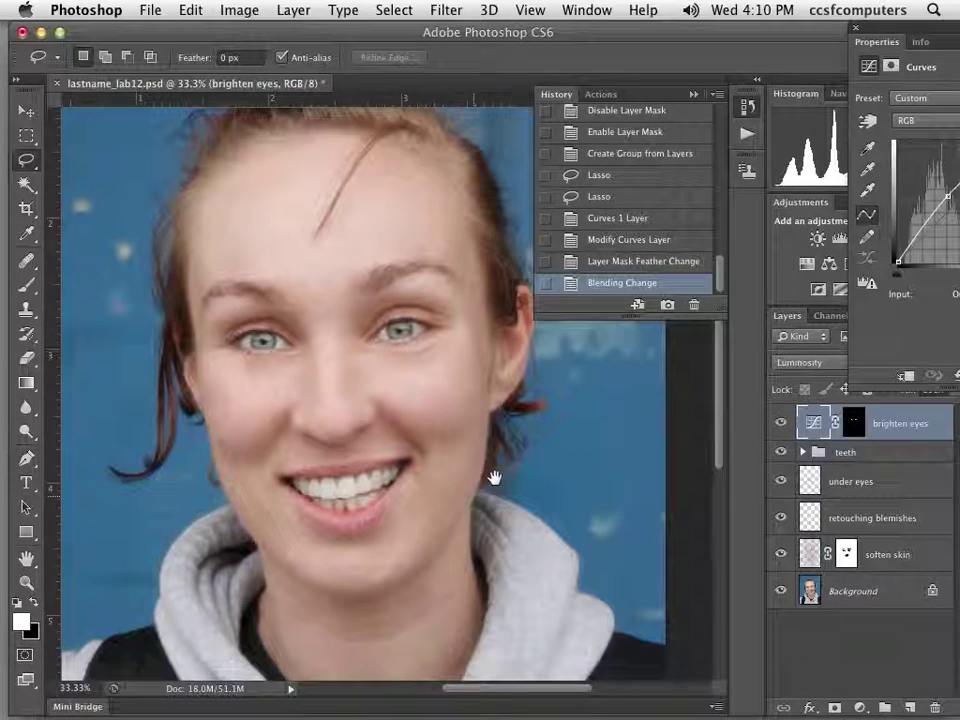
alt+click(782, 593)
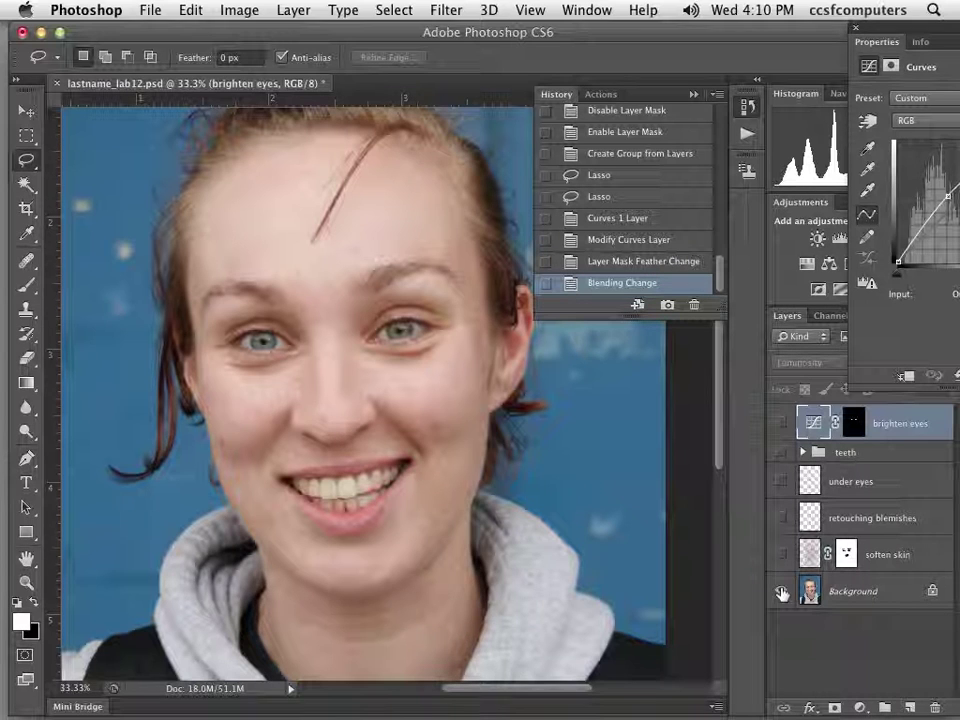
alt+click(782, 593)
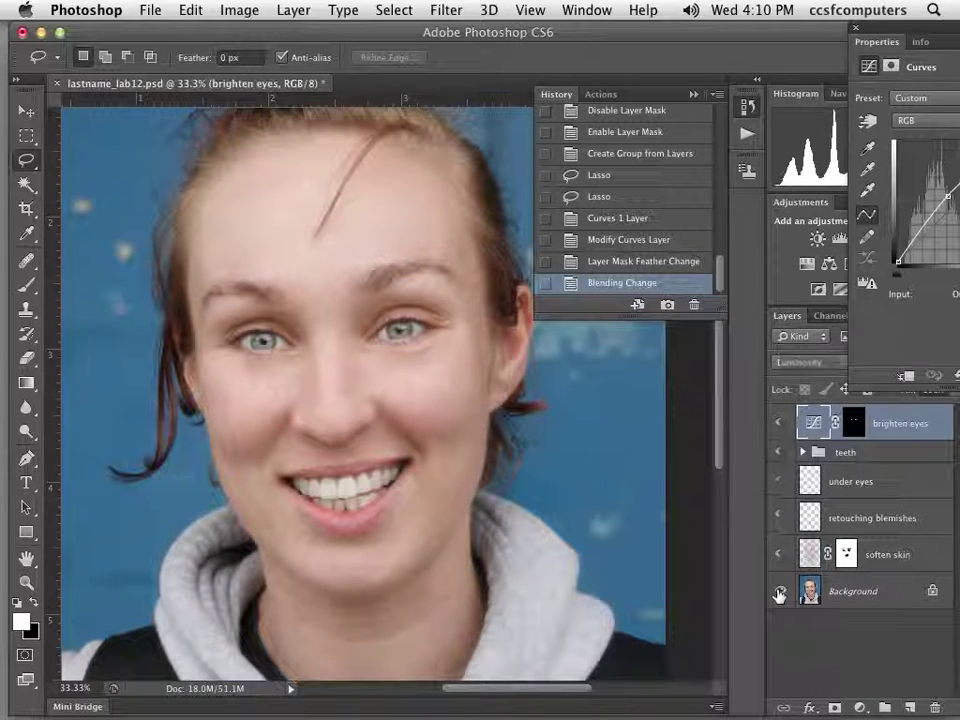
alt+click(781, 594)
alt+click(781, 594)
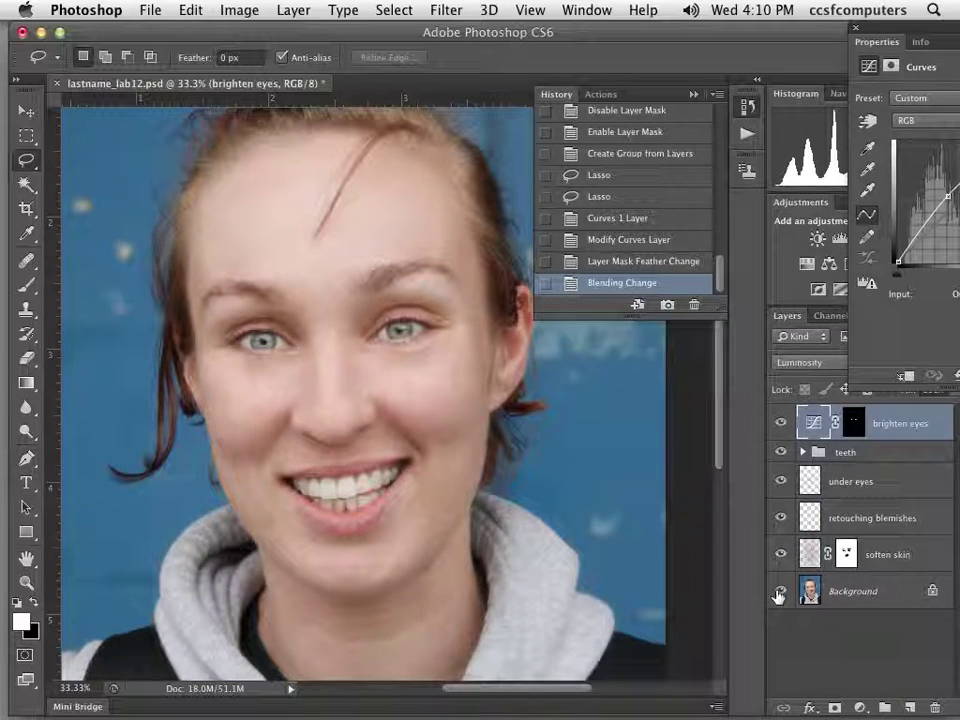
alt+click(781, 594)
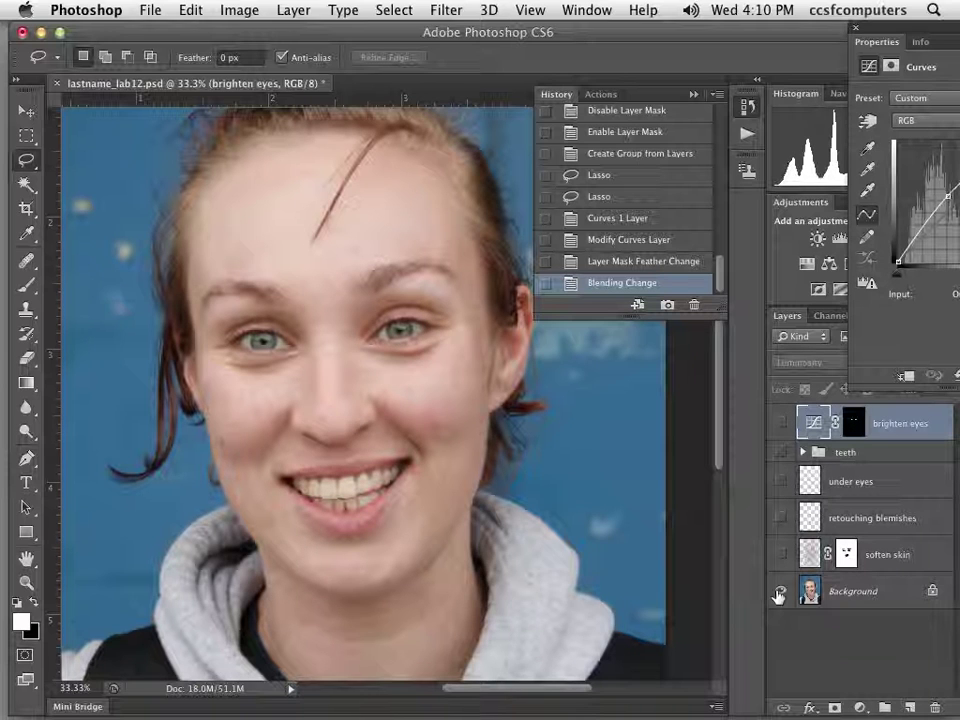
alt+click(781, 594)
alt+click(781, 594)
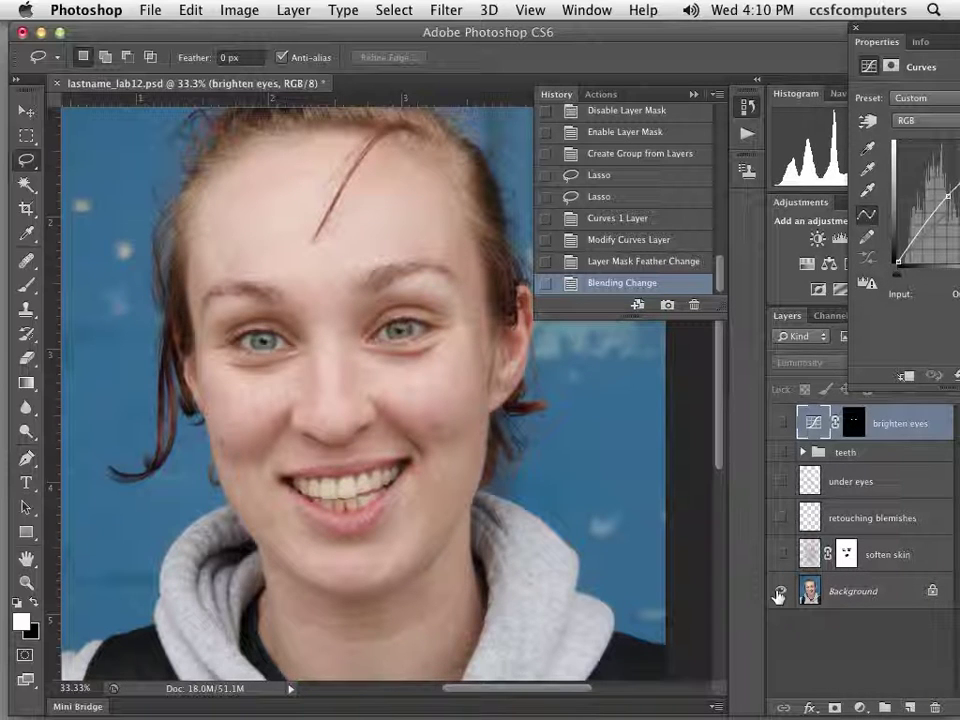
alt+click(781, 594)
alt+click(781, 594)
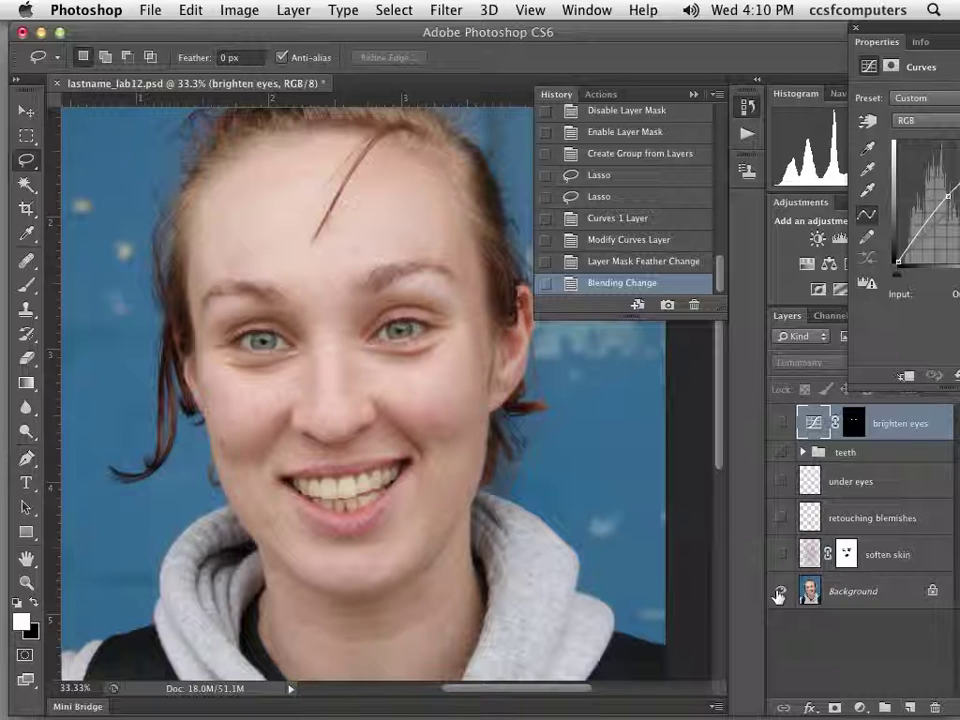
alt+click(781, 594)
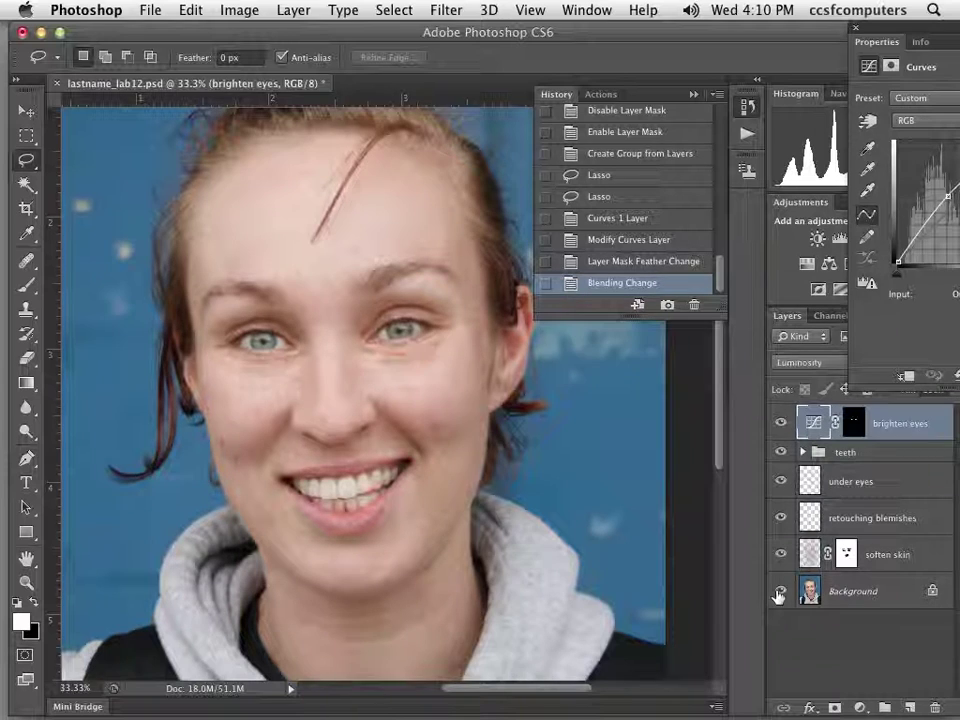
Reduce the under eyes layer's opacity to 51%, checking its effect by hiding and showing the layer.
click(876, 484)
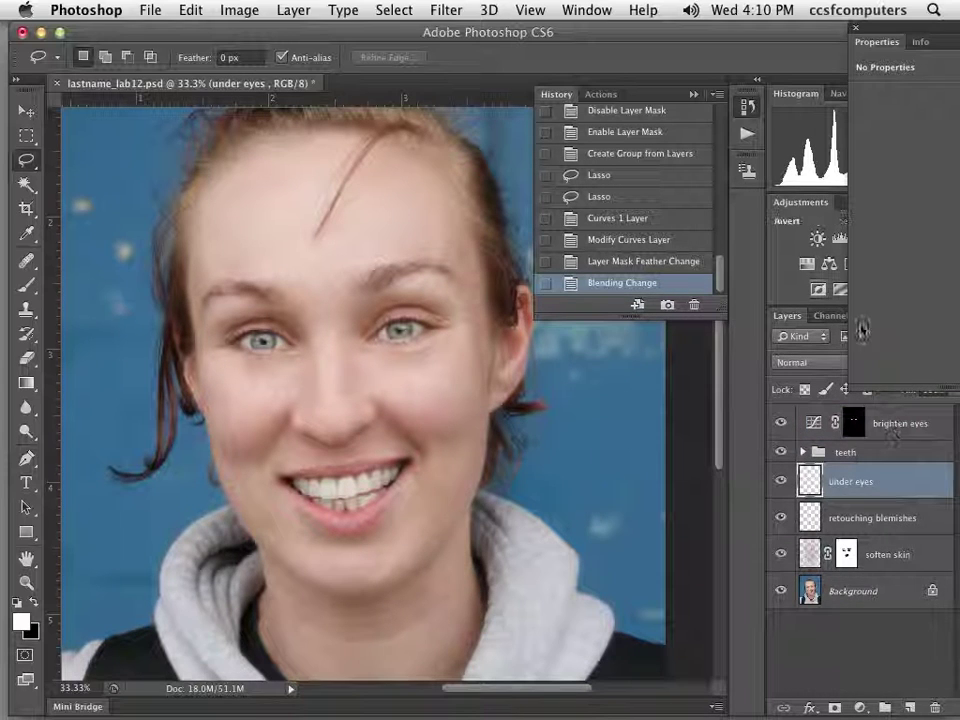
click(855, 33)
click(954, 366)
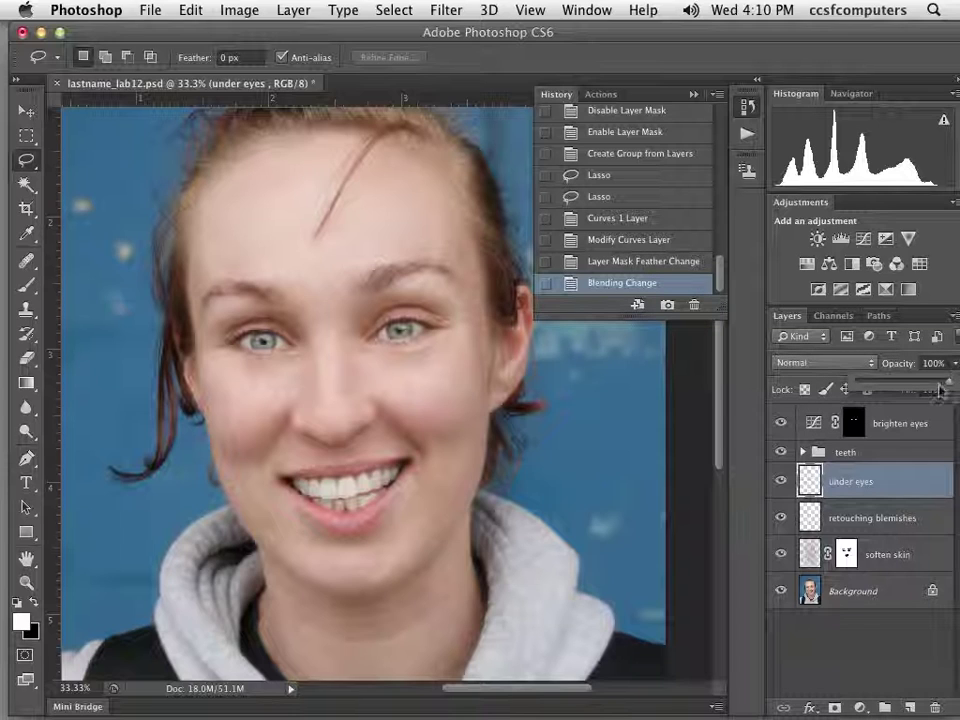
drag(947, 386, 889, 392)
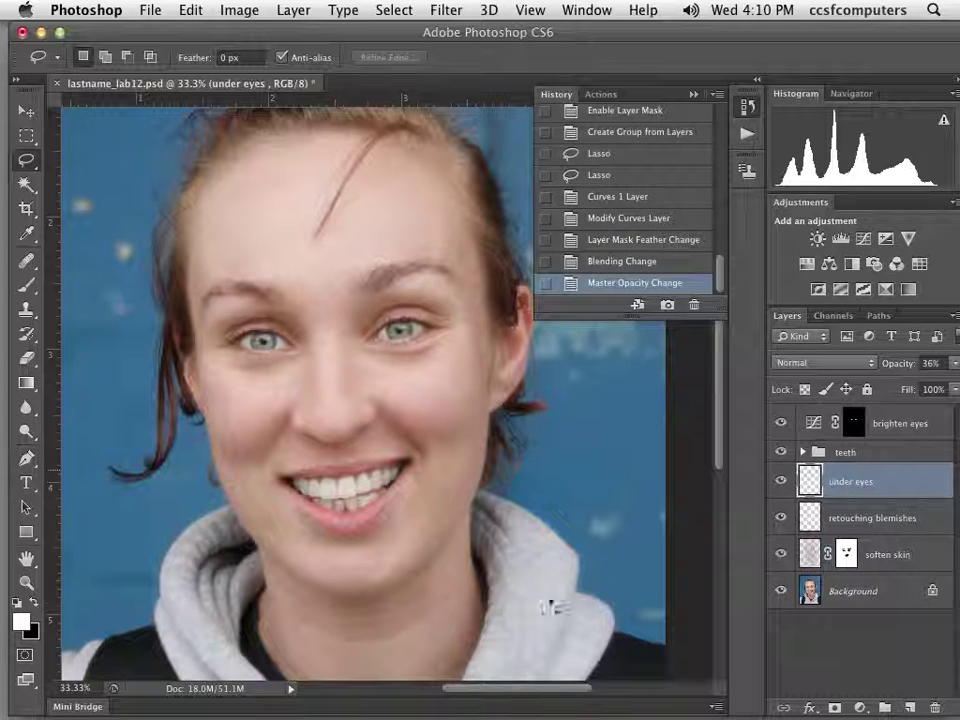
click(782, 482)
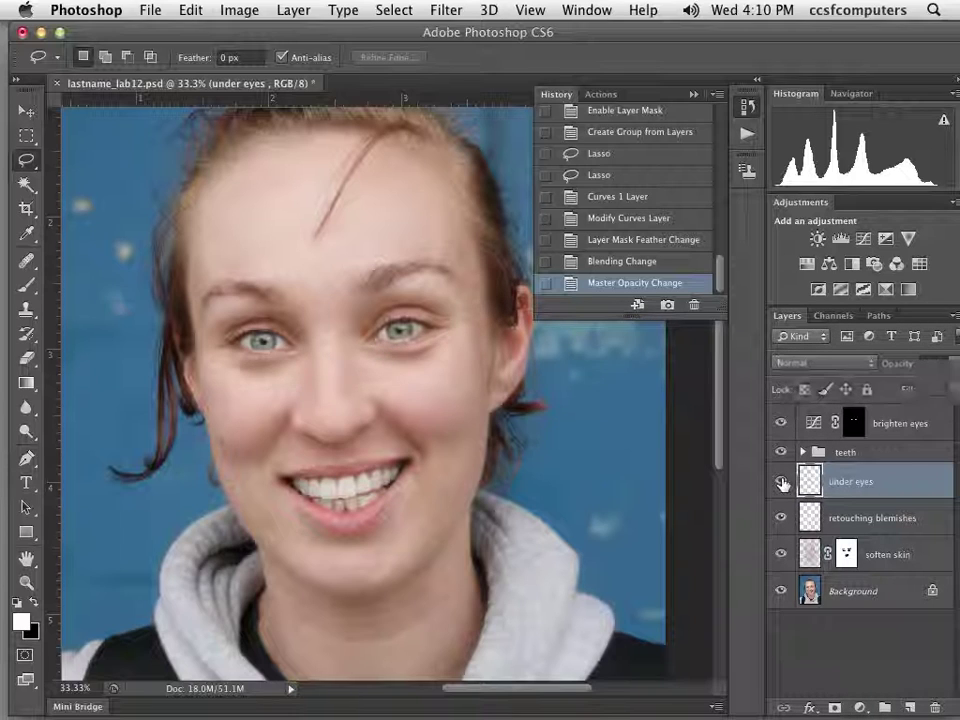
click(782, 482)
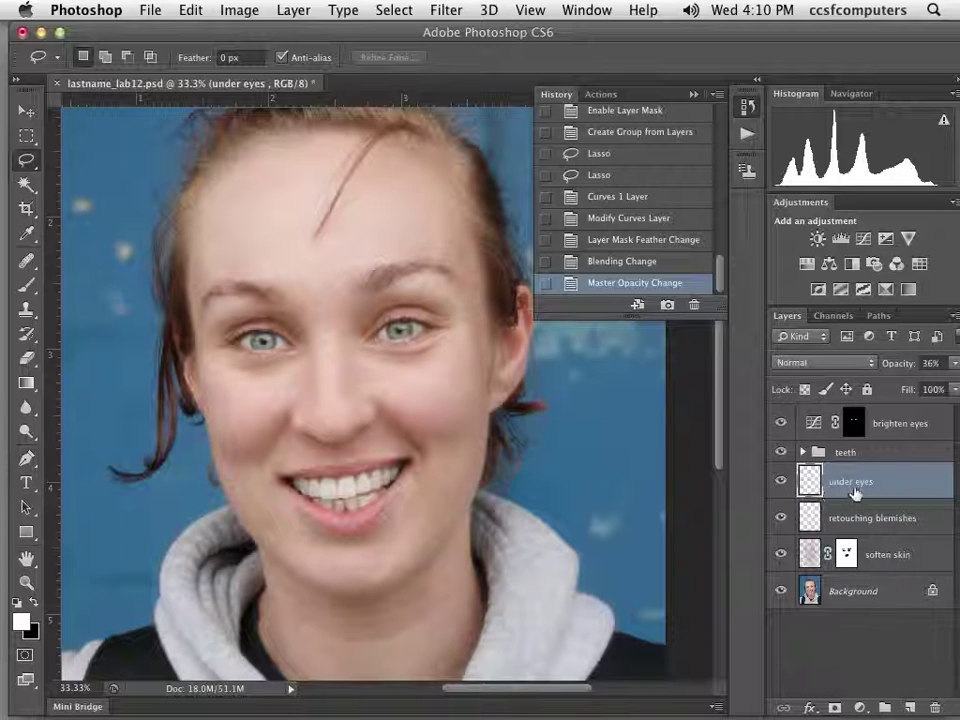
click(954, 363)
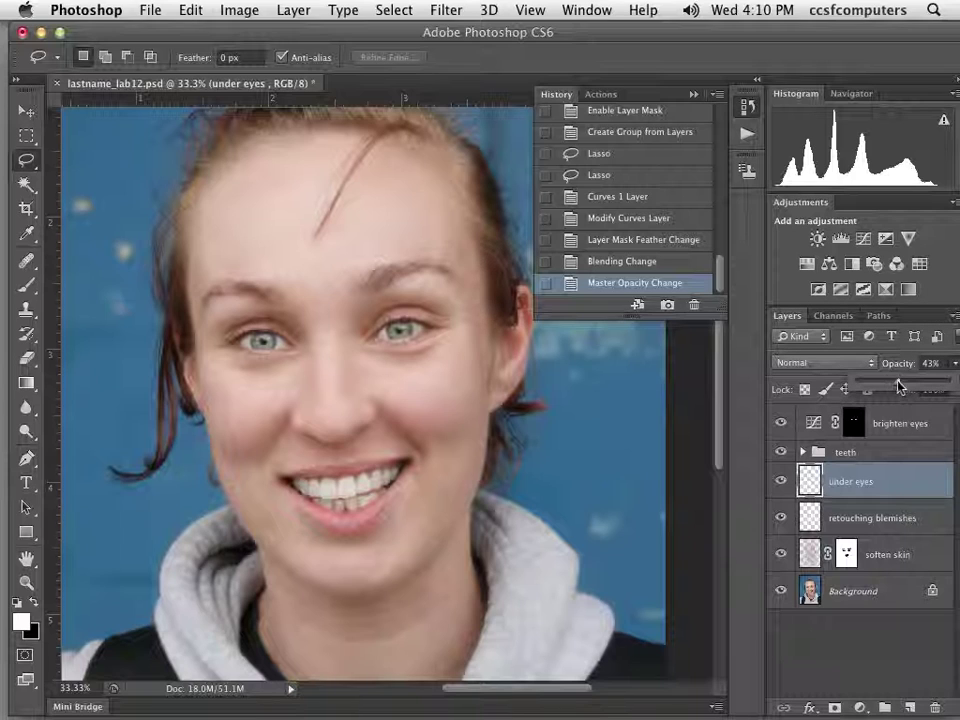
drag(904, 386, 901, 390)
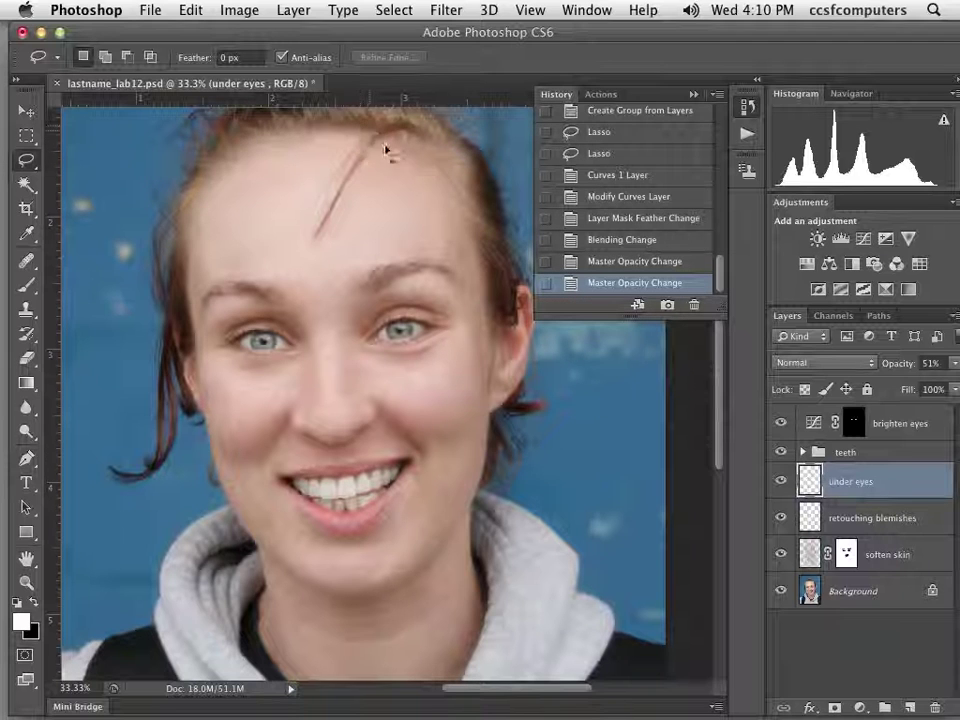
Add a new empty layer named "burn/dodge" above the brighten eyes layer.
key(space)
mouse_move(377, 186)
mouse_down()
mouse_move(384, 216)
mouse_move(386, 207)
mouse_up()
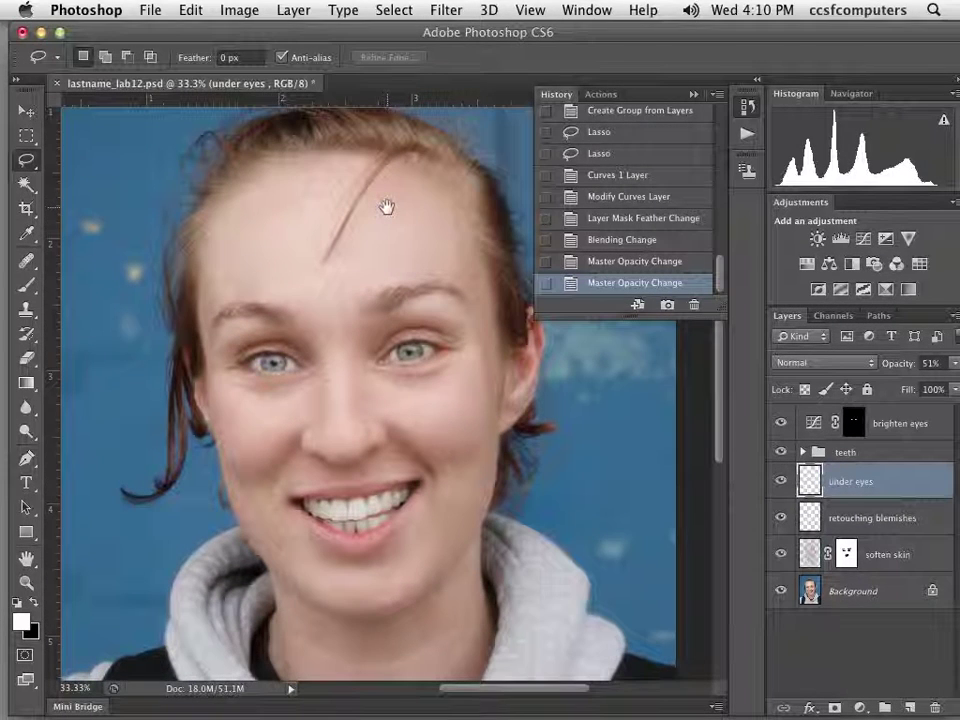
click(879, 426)
key(x)
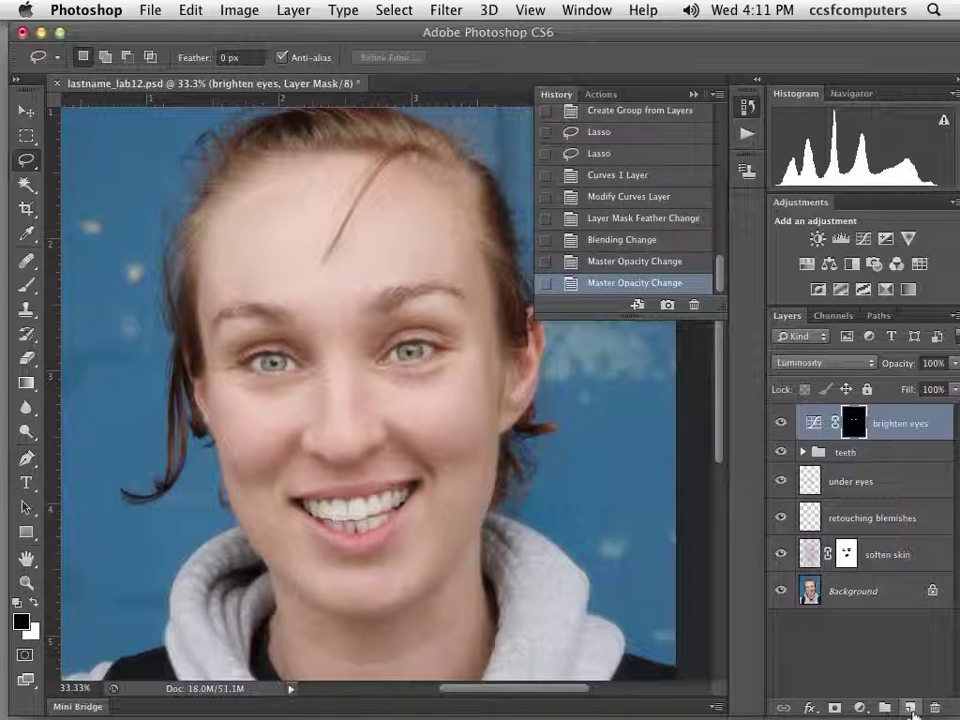
click(909, 707)
double_click(842, 423)
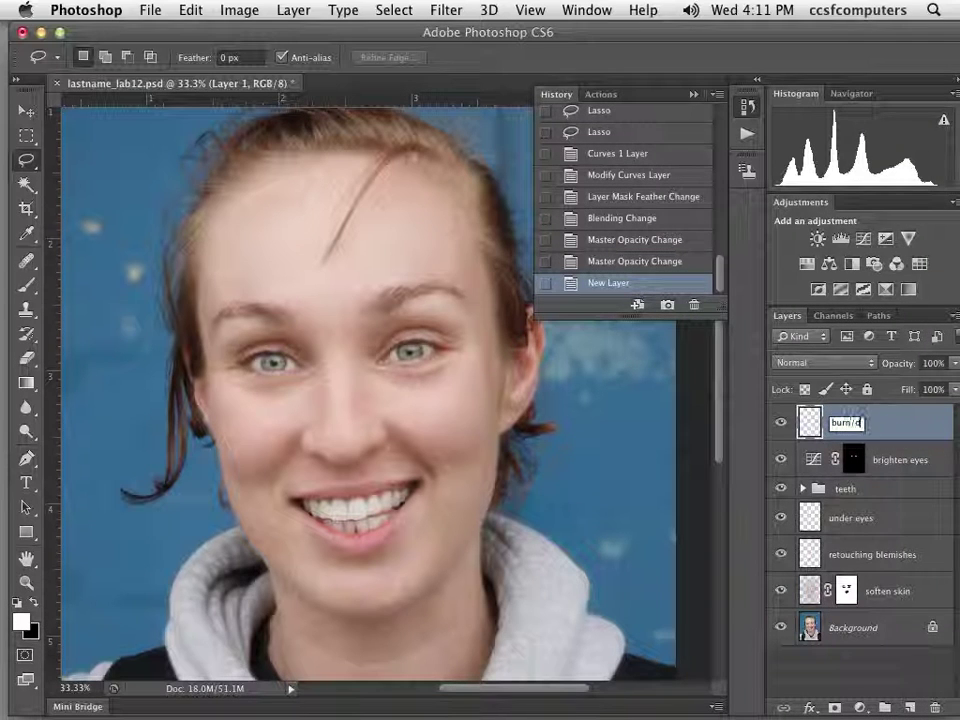
text(burn/dodge)
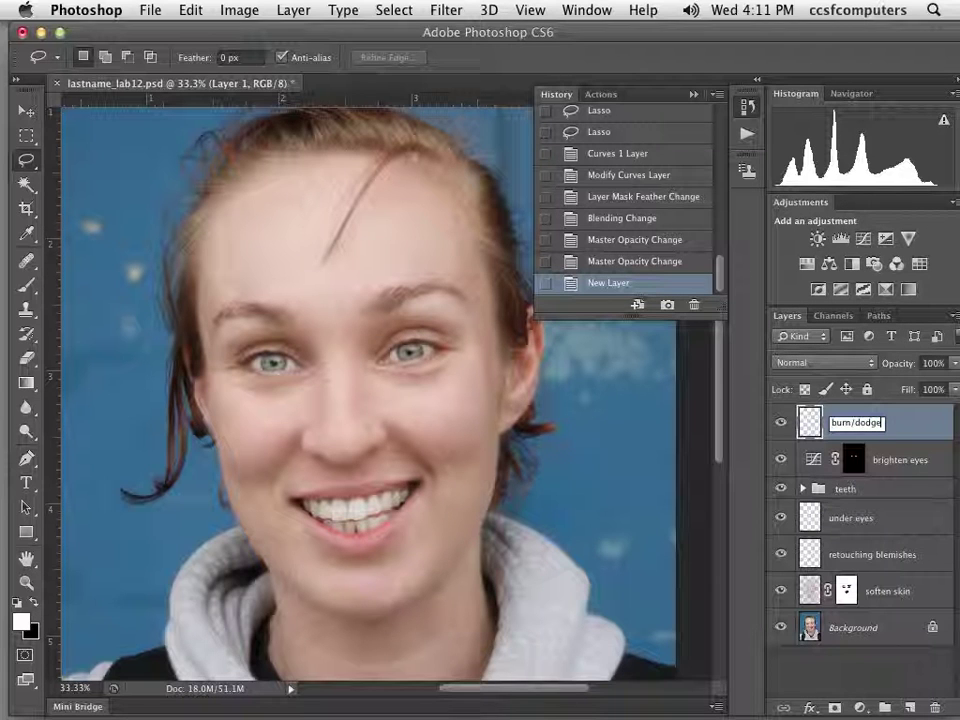
key(Return)
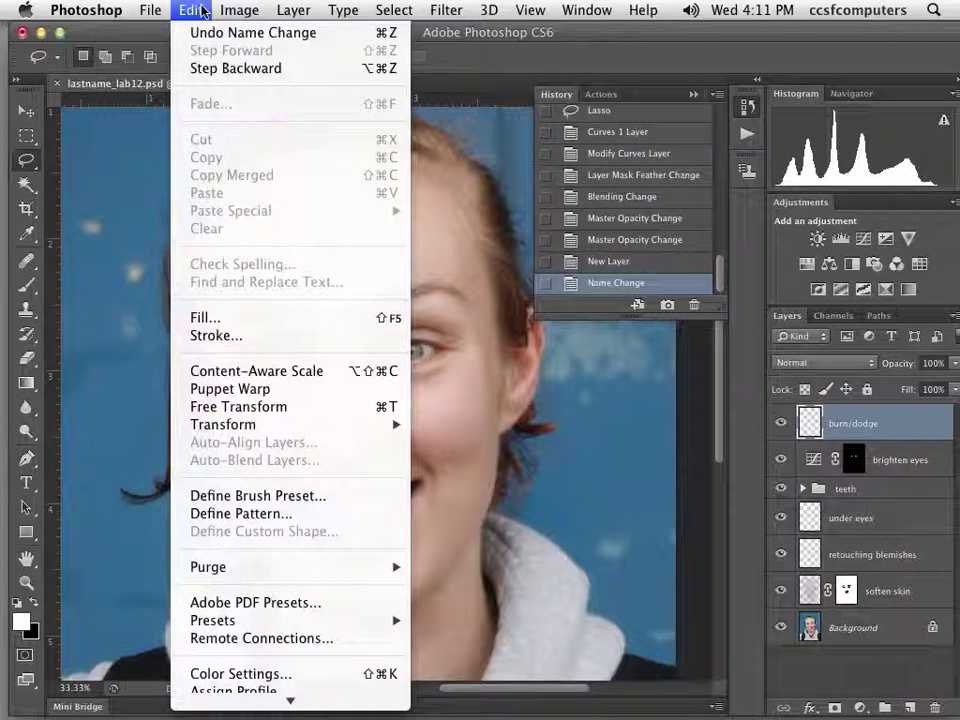
Fill the burn/dodge layer with 50% Gray in Normal mode at 100% opacity and set its blend mode to Soft Light.
click(185, 12)
click(200, 318)
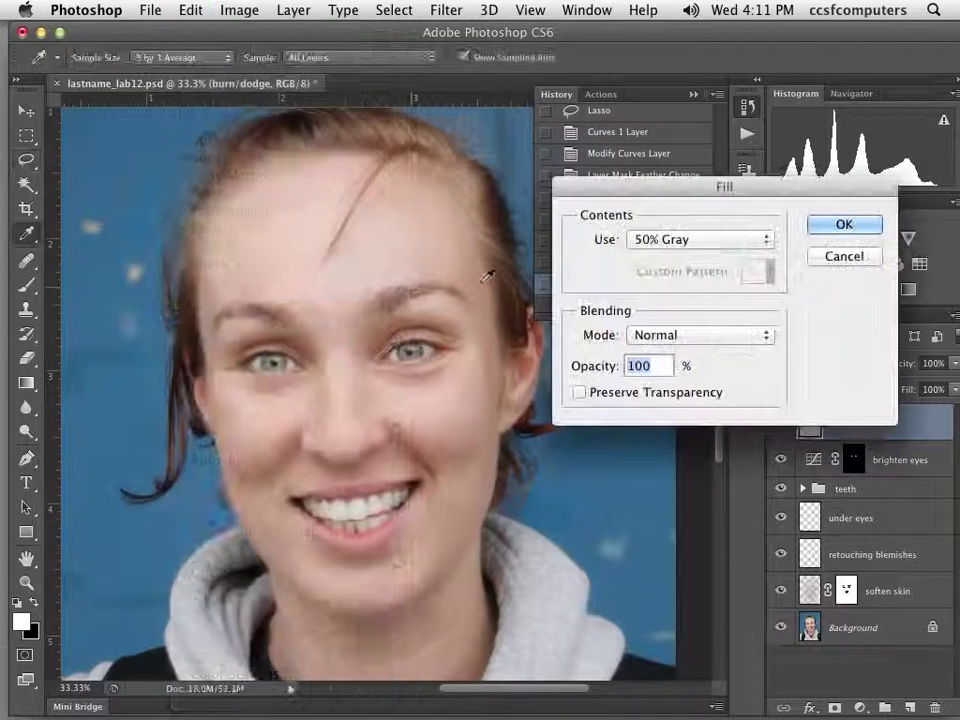
click(876, 220)
key(l)
click(800, 364)
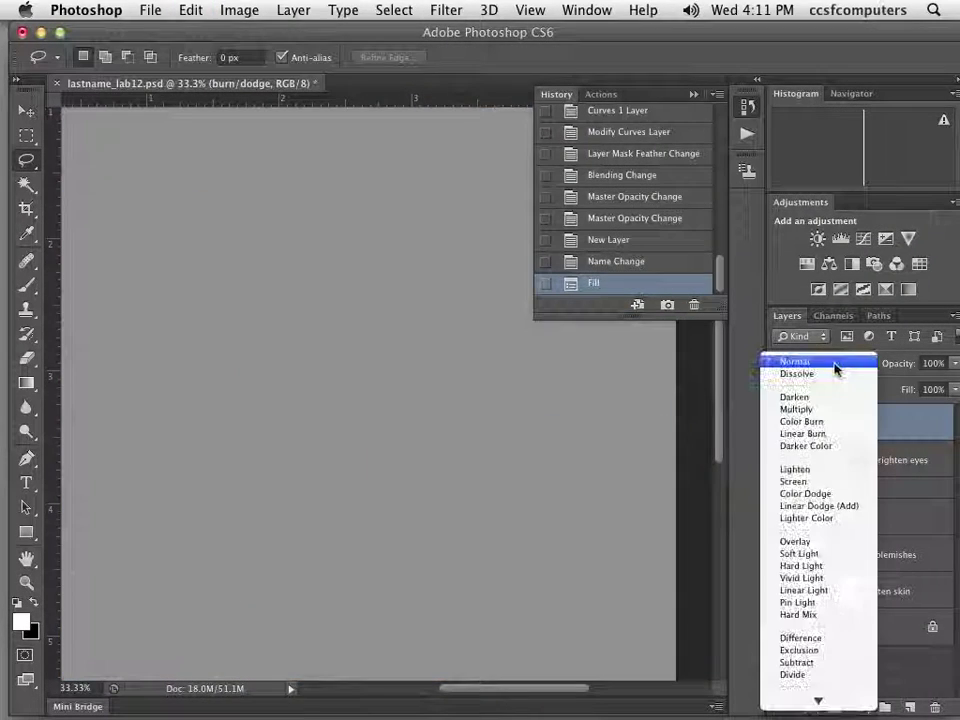
click(812, 553)
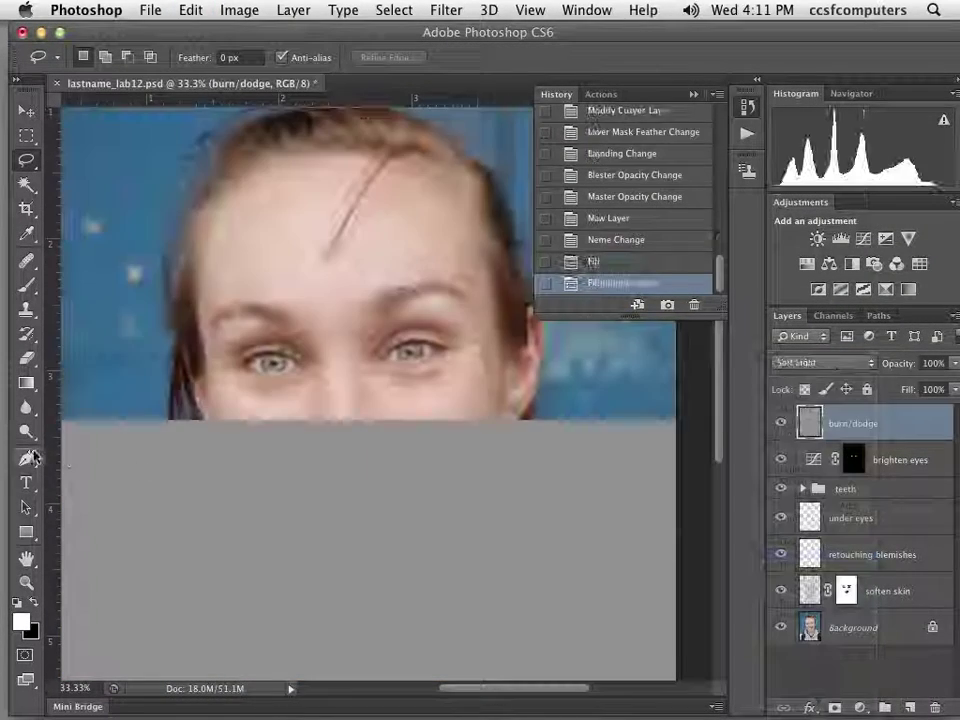
Try lightening the smile crease beside the mouth corner with a white 125 px brush at 100% opacity, and undo the stroke.
super+click(265, 335)
super+click(314, 347)
scroll(314, 347, down, 5)
scroll(349, 343, right, 5)
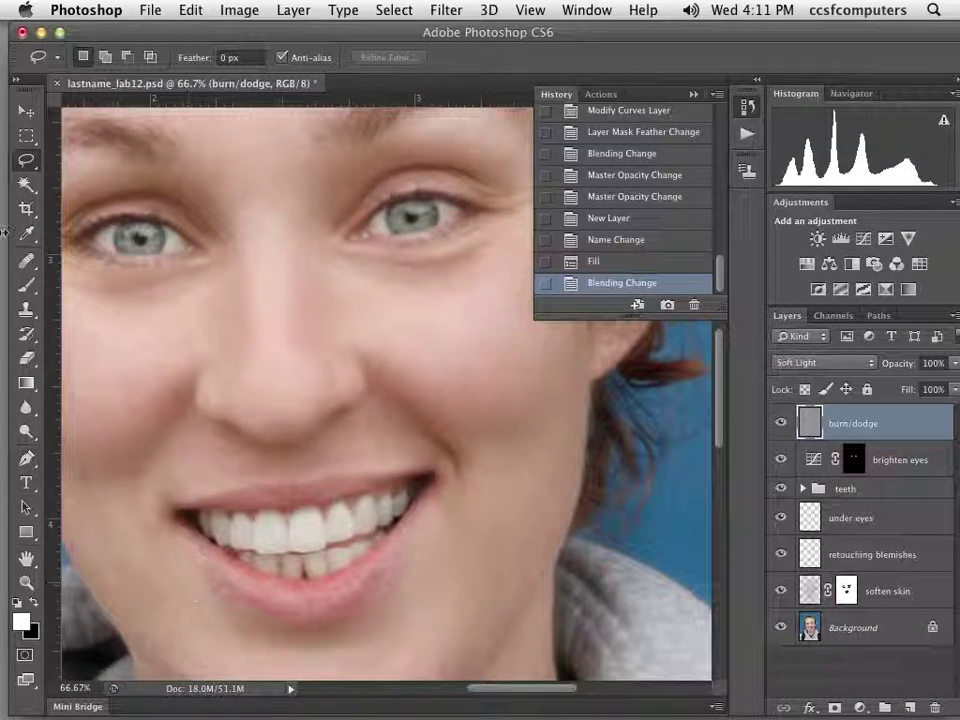
key(b)
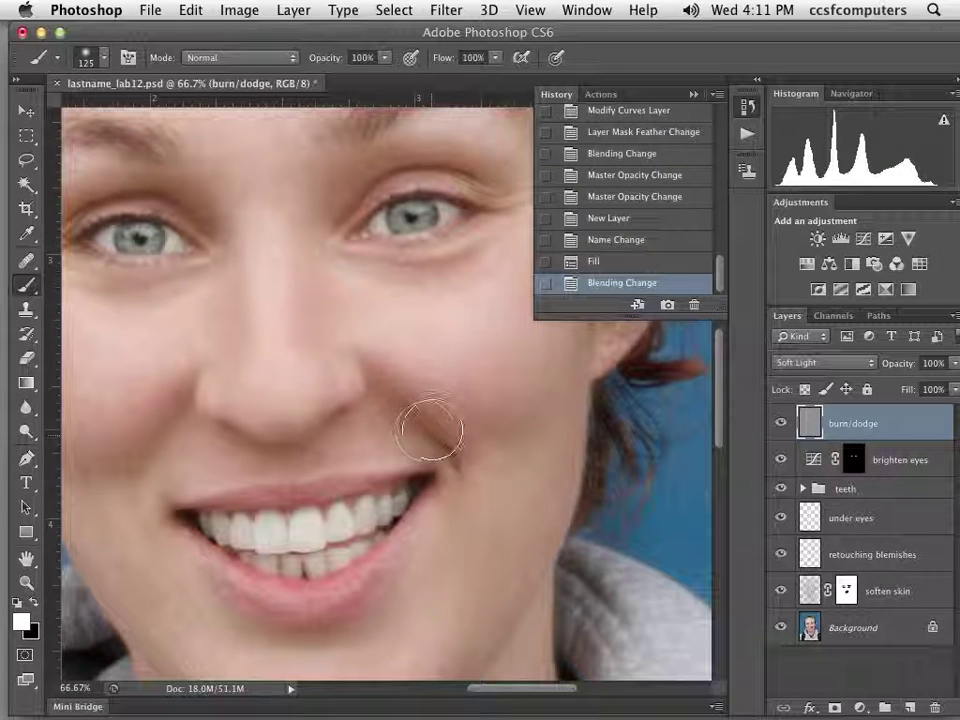
drag(435, 437, 440, 450)
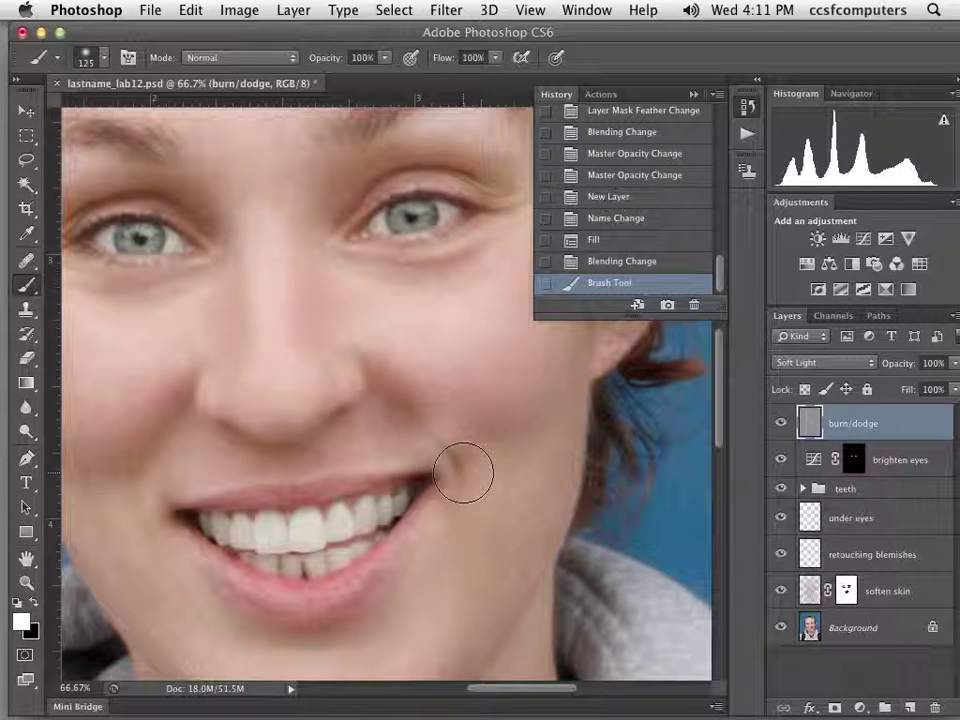
key(super+z)
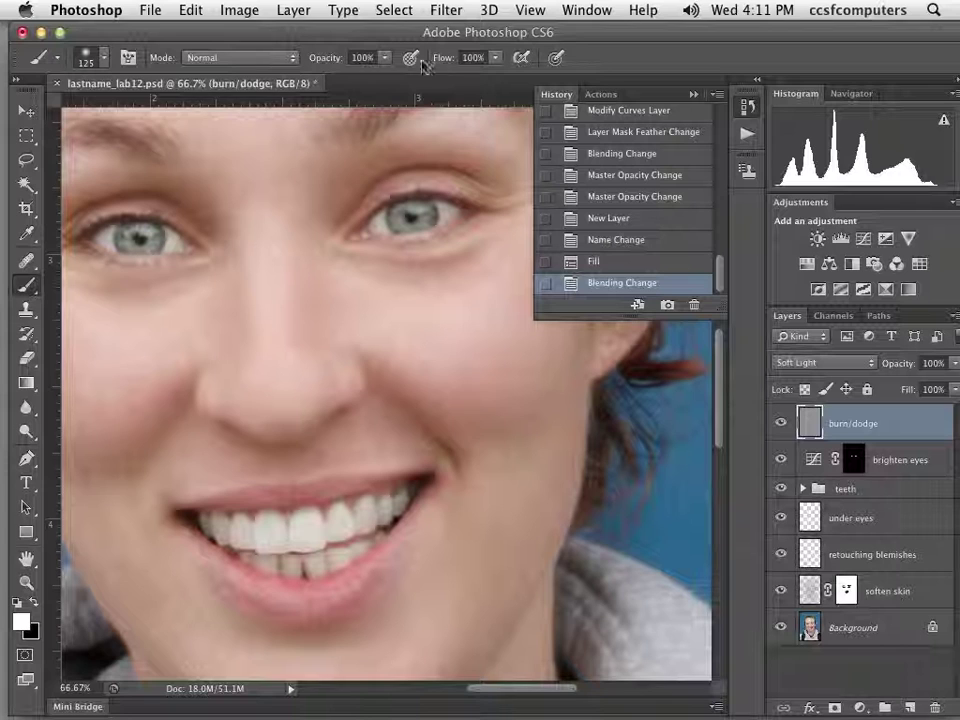
Lighten the smile creases and shadows beside the nose and mouth with a white brush at 20% opacity, enlarging it to 200 px.
drag(384, 57, 315, 86)
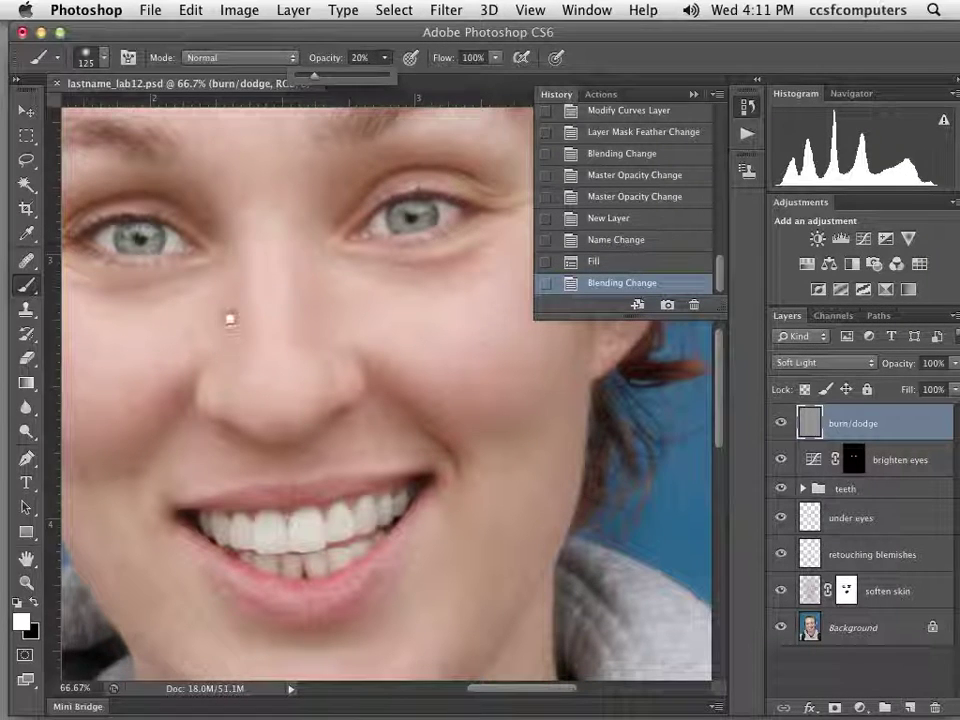
drag(230, 320, 349, 238)
drag(425, 285, 557, 375)
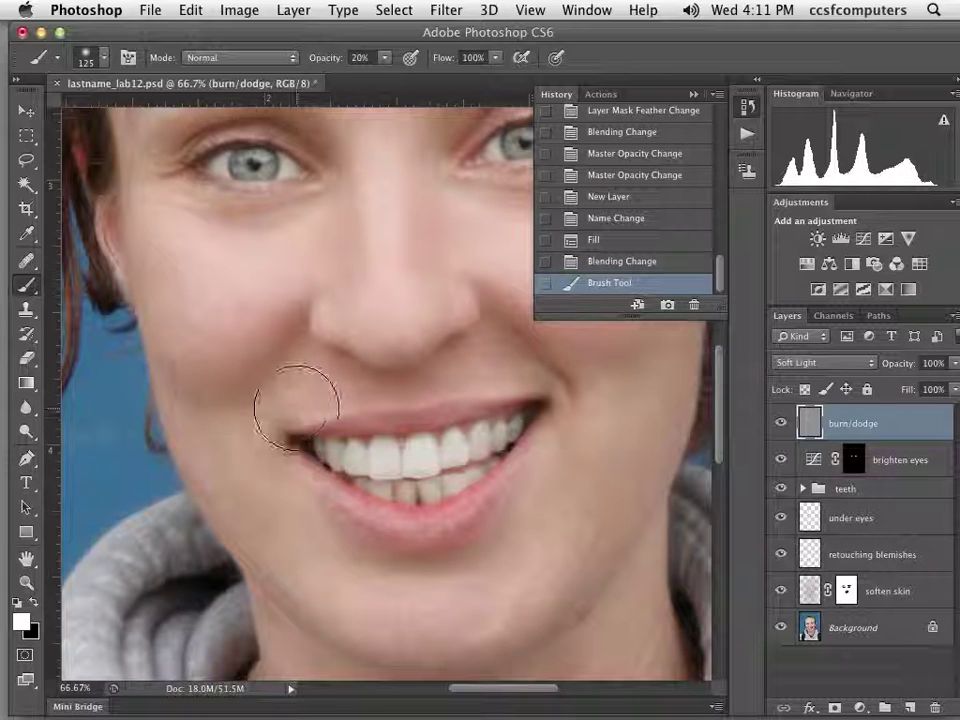
drag(285, 358, 268, 514)
key(bracketright)
key(bracketright)
key(bracketright)
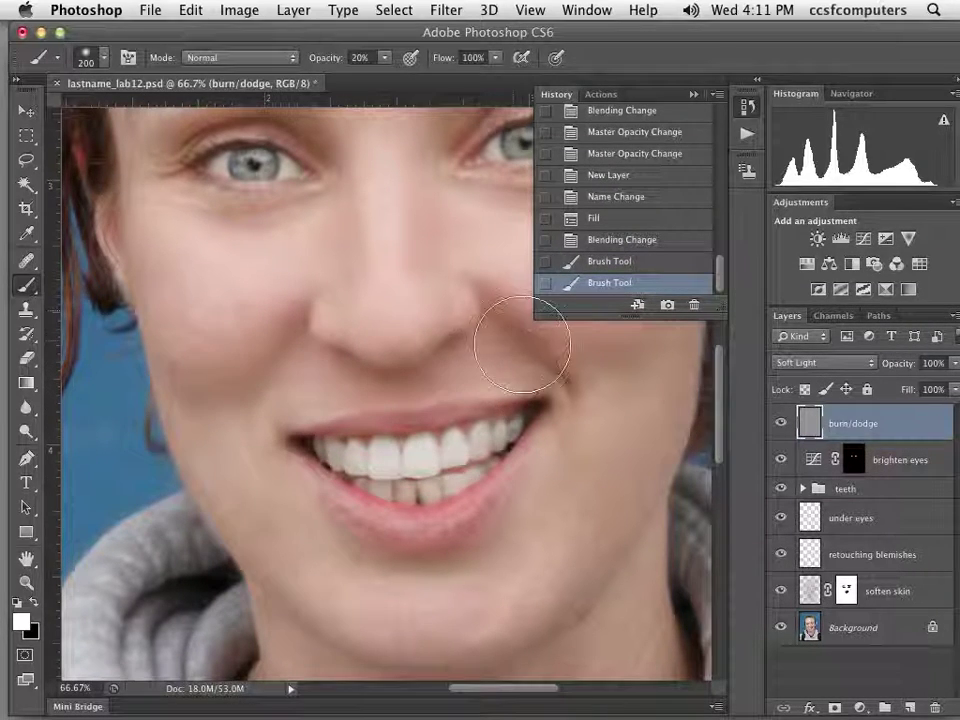
mouse_move(536, 332)
mouse_down()
mouse_move(420, 270)
mouse_move(371, 493)
mouse_move(411, 478)
mouse_up()
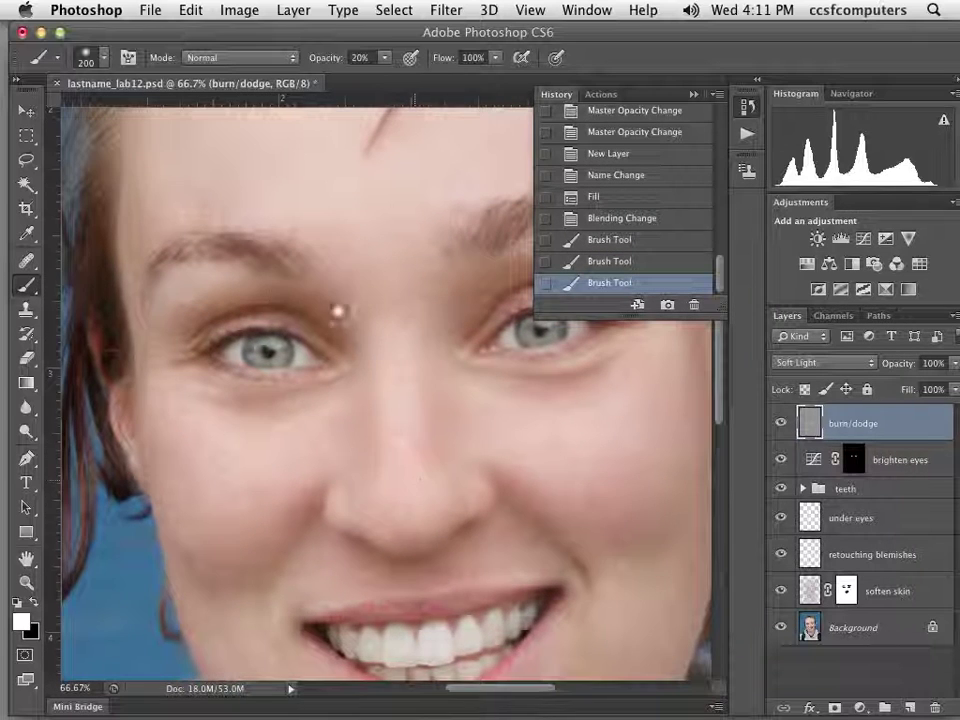
Lighten the shadows around the inner corners and undersides of both eyes, reducing the brush to 150 px.
mouse_move(314, 295)
mouse_down()
mouse_move(279, 274)
mouse_move(306, 289)
mouse_move(125, 250)
mouse_move(215, 235)
mouse_up()
key(bracketleft)
key(bracketleft)
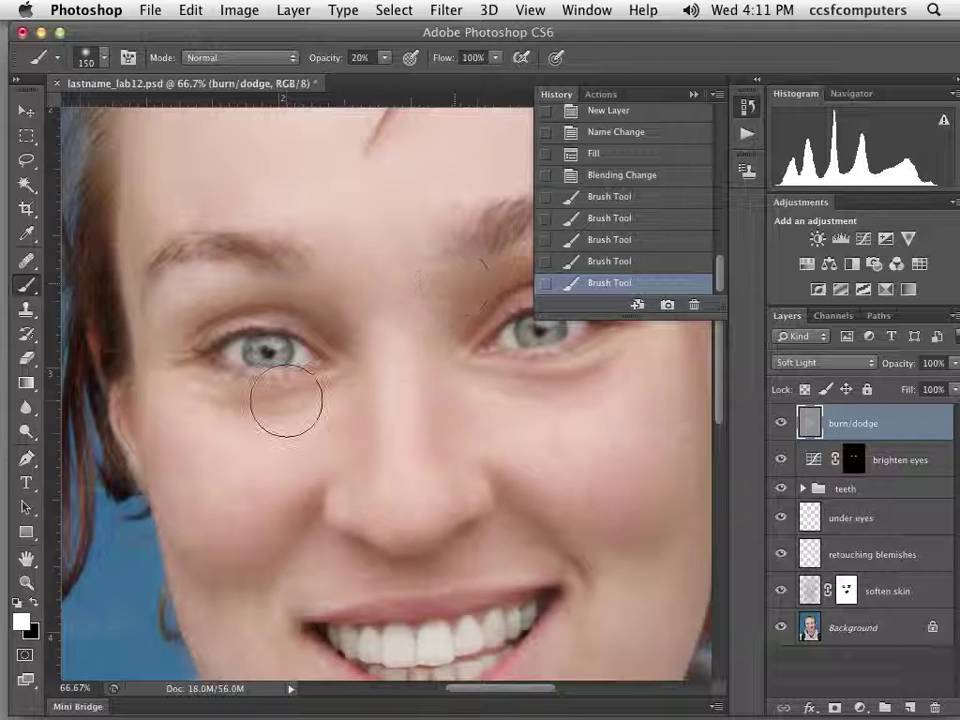
drag(285, 399, 300, 381)
scroll(315, 336, right, 10)
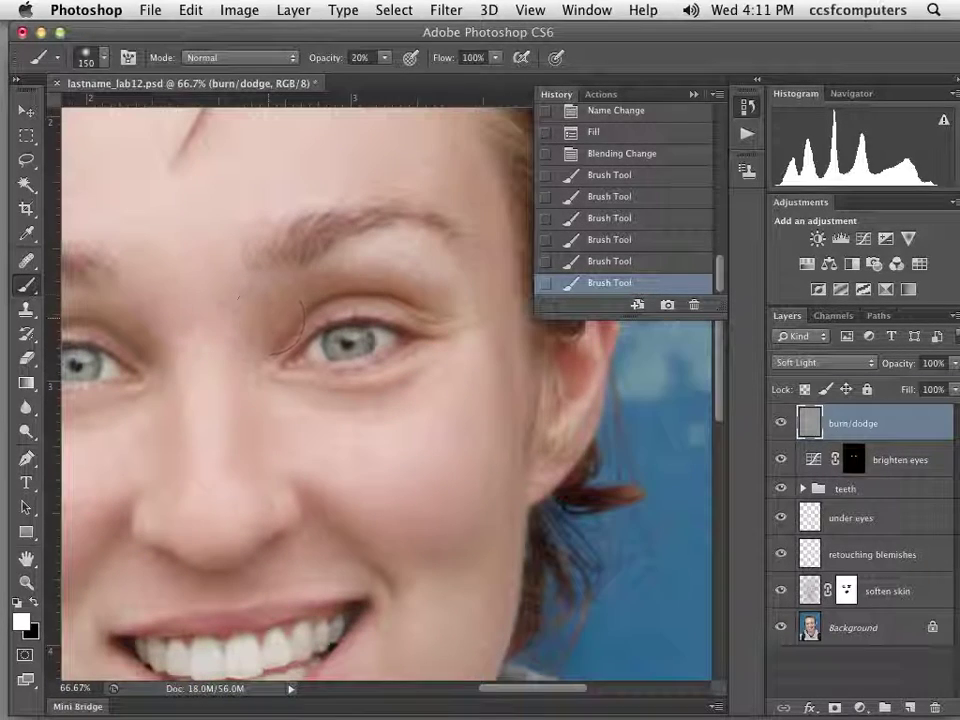
drag(215, 248, 335, 235)
drag(410, 396, 517, 353)
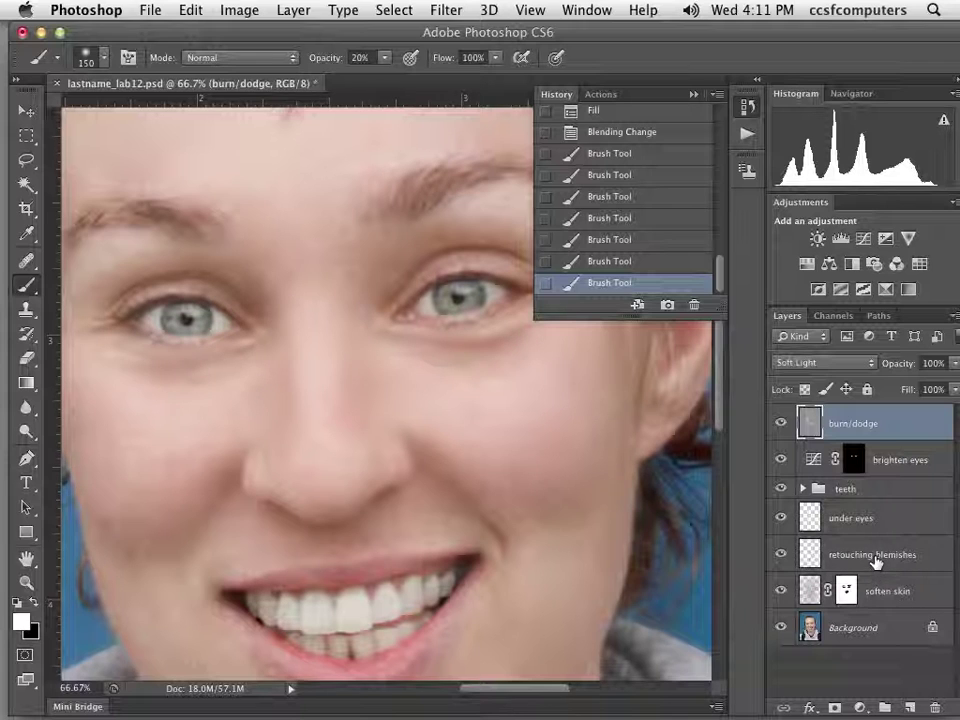
Add a new empty layer named "under eyes 2" directly above the retouching blemishes layer.
click(876, 563)
click(910, 707)
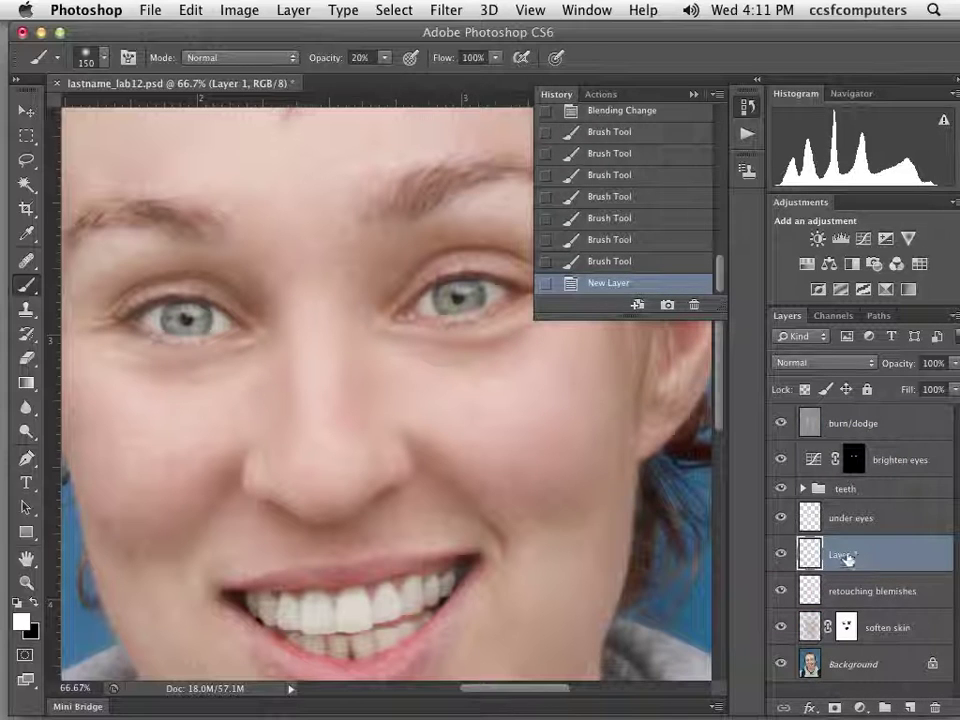
double_click(845, 556)
text(Last)
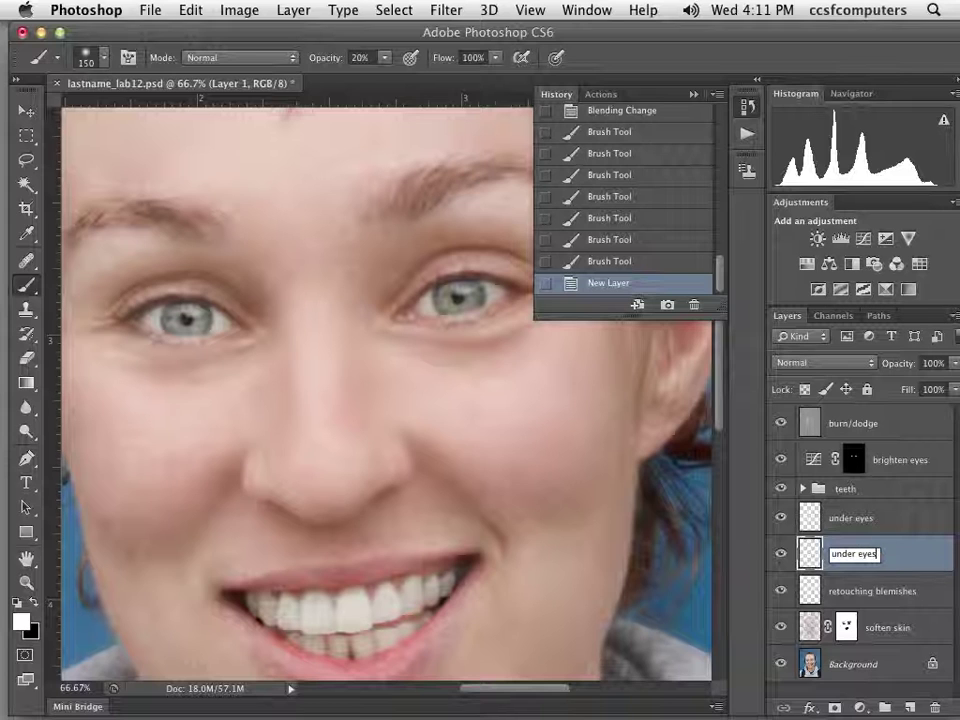
key(Return)
Heal the fine lines below and beside the eye on the image's left with a 20 px Healing Brush, sampling clean cheek skin.
scroll(288, 328, left, 6)
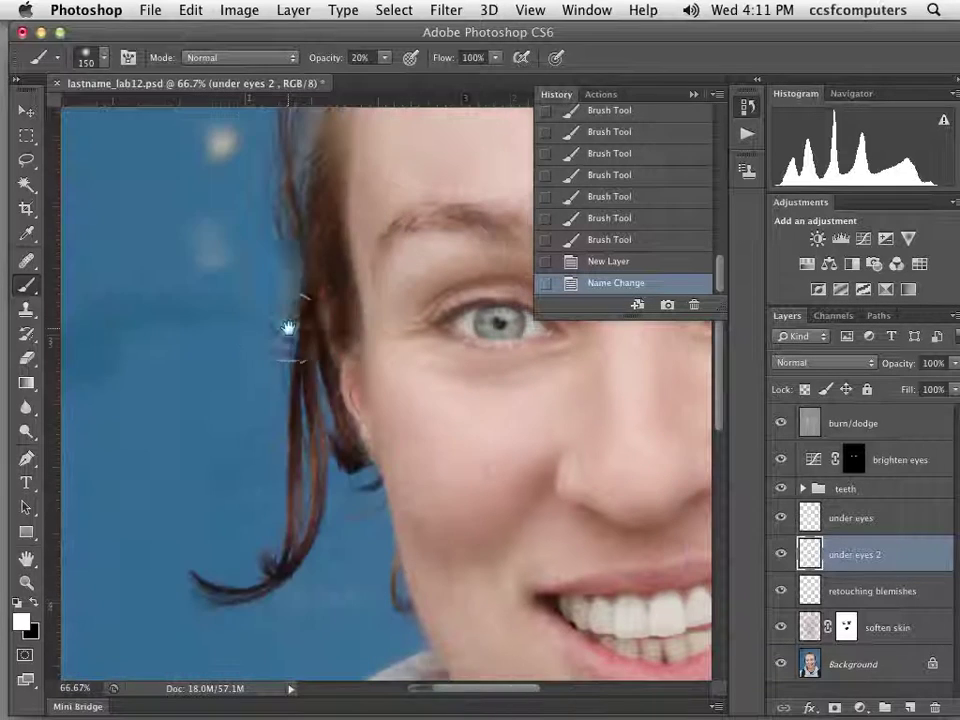
key(j)
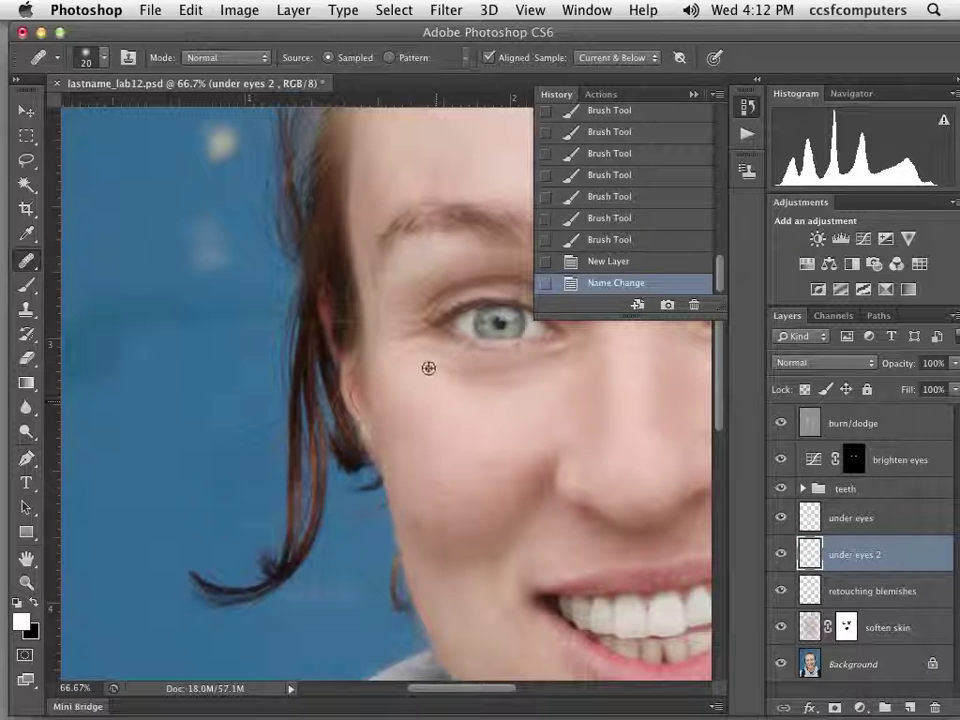
alt+click(463, 411)
click(474, 437)
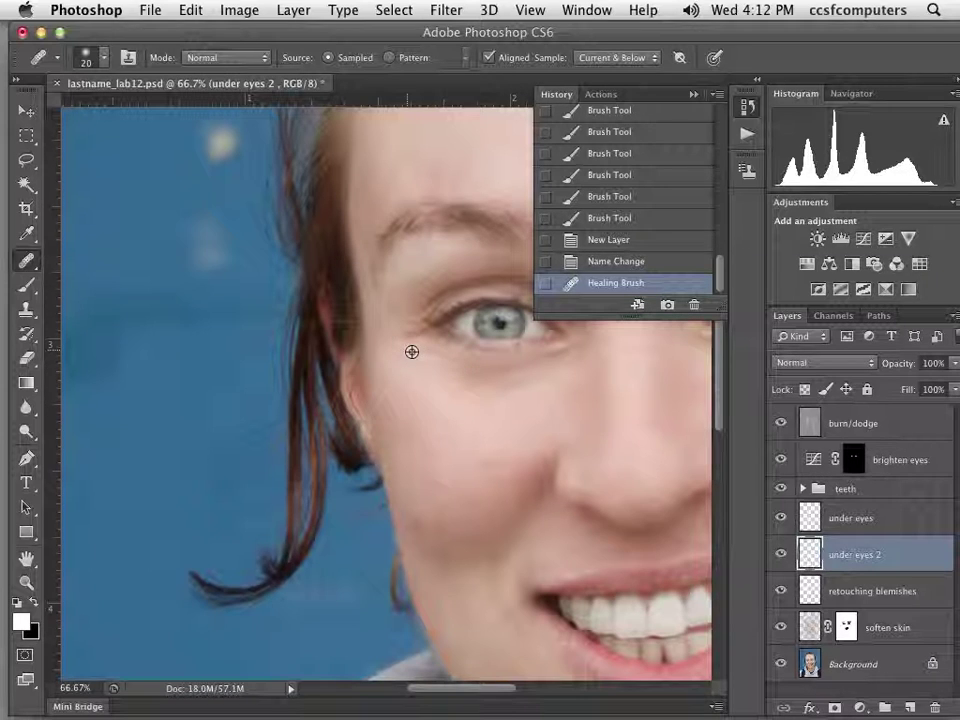
click(476, 422)
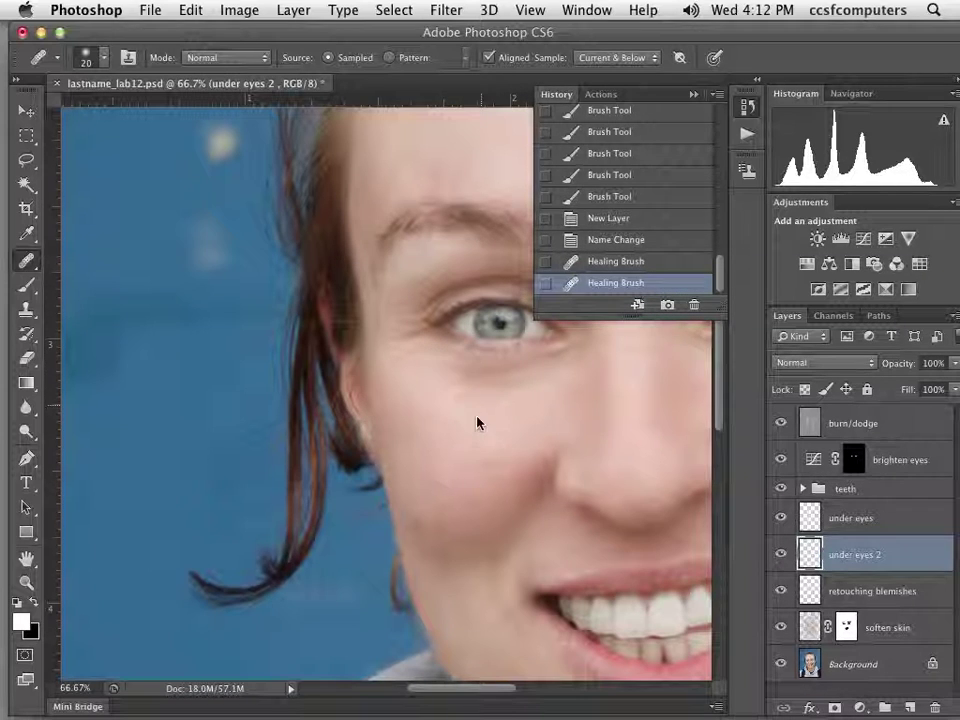
click(377, 394)
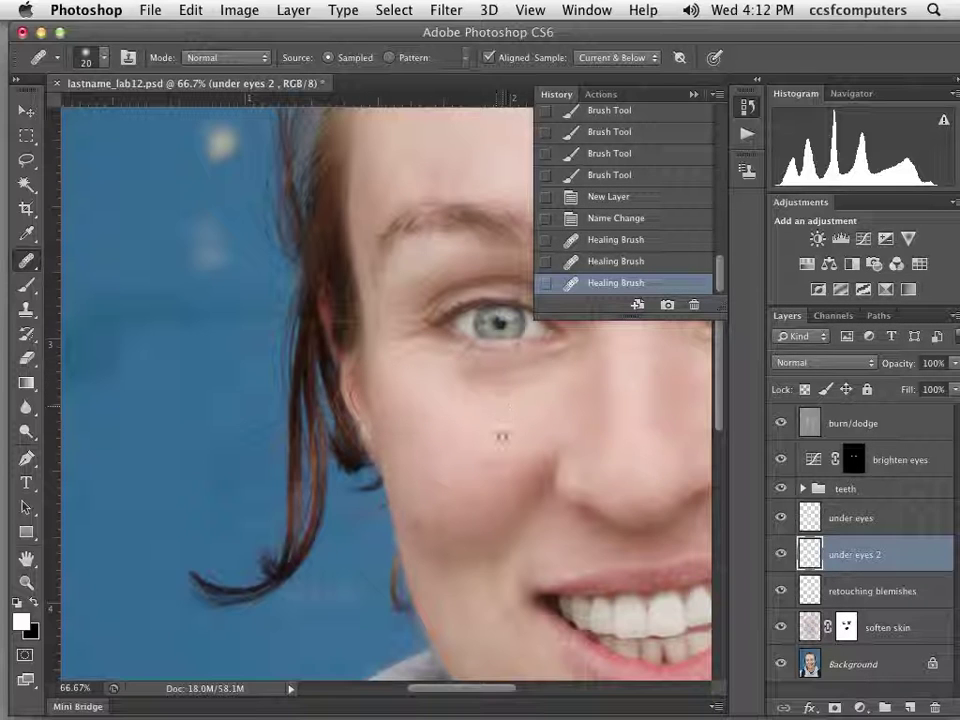
Heal the shadow under that same eye with a 90 px Healing Brush and reduce the under eyes 2 layer's opacity to 58%.
key(bracketright)
key(bracketright)
key(bracketright)
key(bracketright)
key(bracketright)
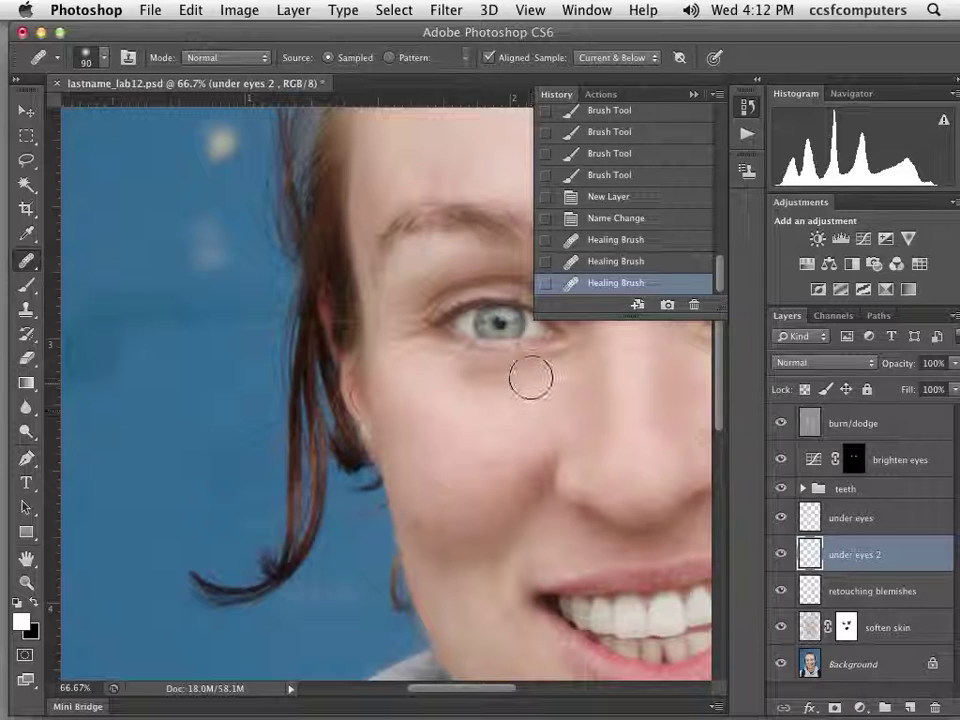
alt+click(435, 401)
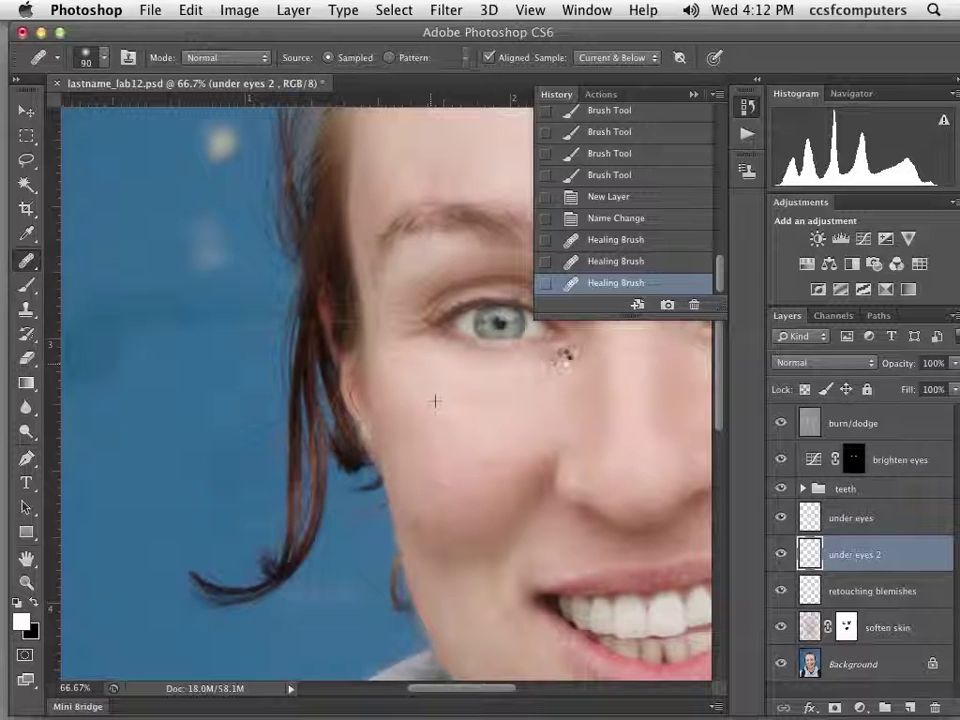
click(582, 366)
drag(955, 366, 911, 403)
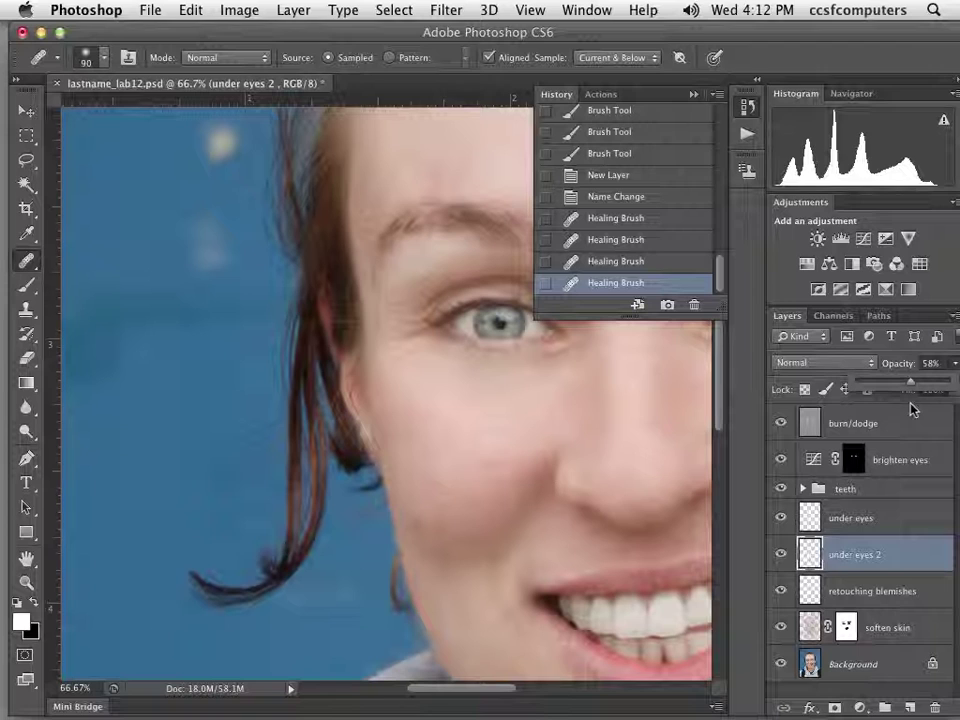
Heal the shadow under the other eye with the 90 px Healing Brush, sampling from the cheek below it.
drag(542, 407, 201, 423)
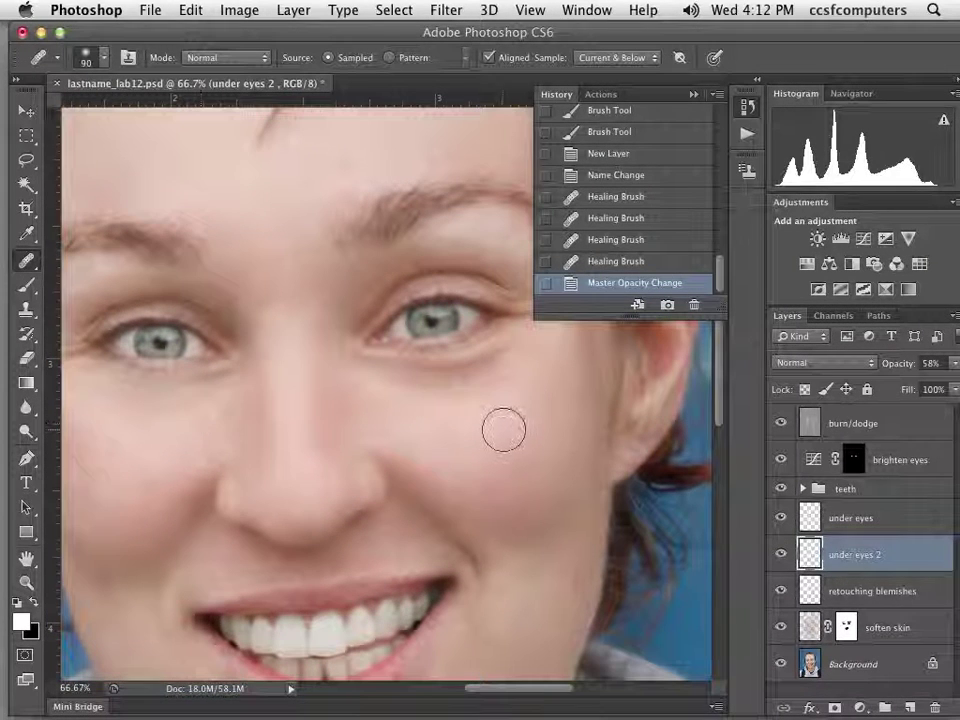
alt+click(429, 422)
mouse_move(429, 422)
mouse_down()
mouse_move(399, 378)
mouse_move(465, 381)
mouse_move(512, 358)
mouse_move(579, 349)
mouse_up()
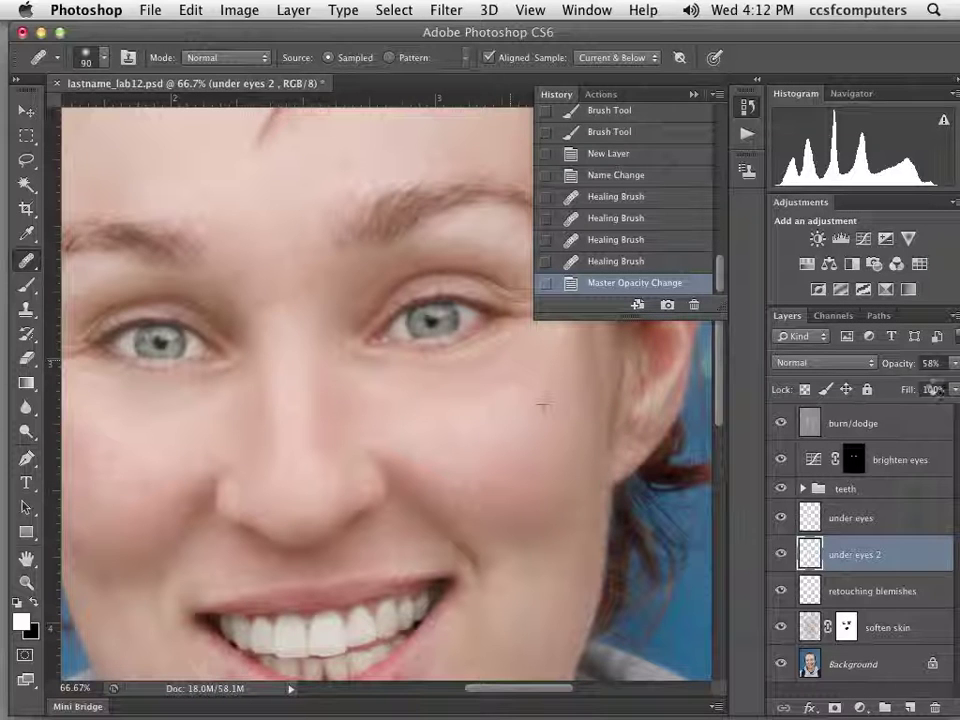
mouse_move(326, 300)
mouse_down()
mouse_move(366, 366)
mouse_move(370, 338)
mouse_up()
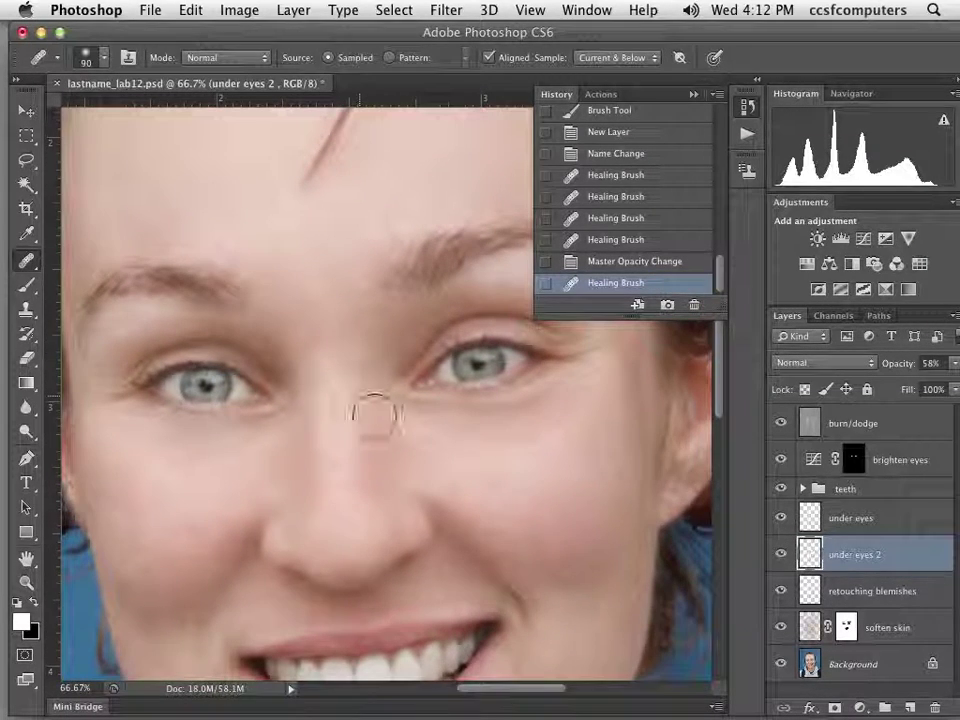
drag(351, 411, 336, 317)
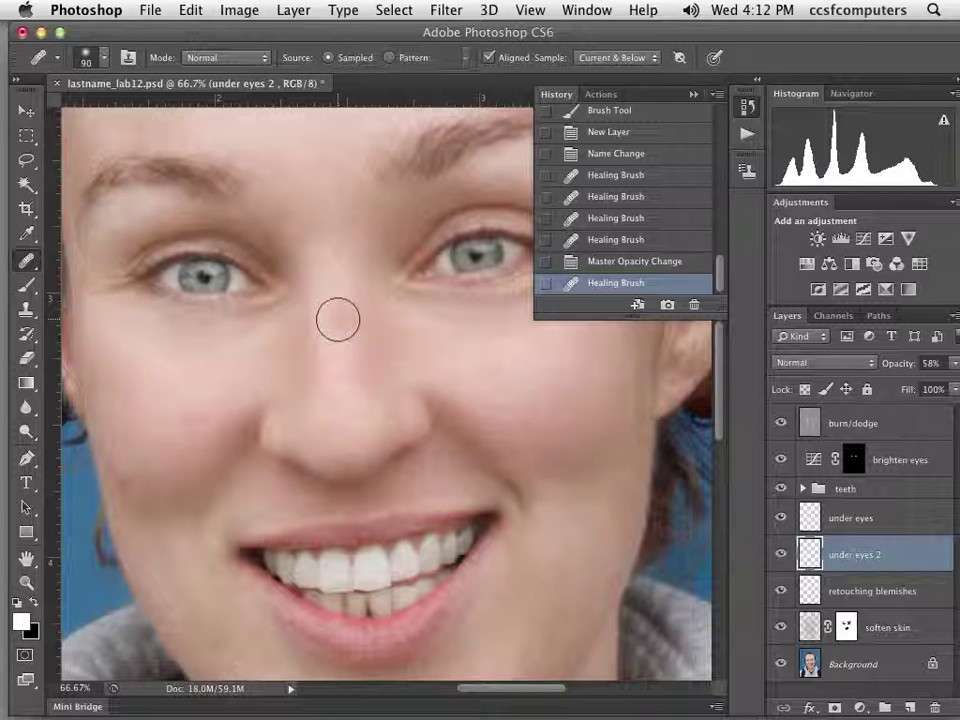
Add a new layer named "grain" above the burn/dodge layer.
click(940, 428)
click(293, 10)
mouse_move(305, 32)
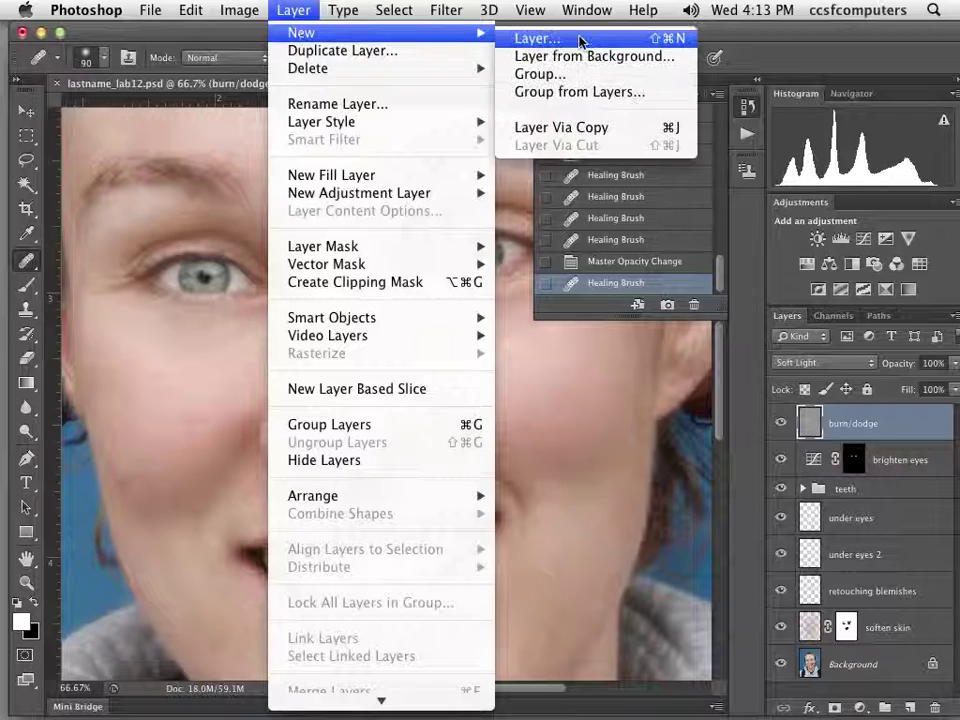
click(580, 38)
text(grain)
key(Return)
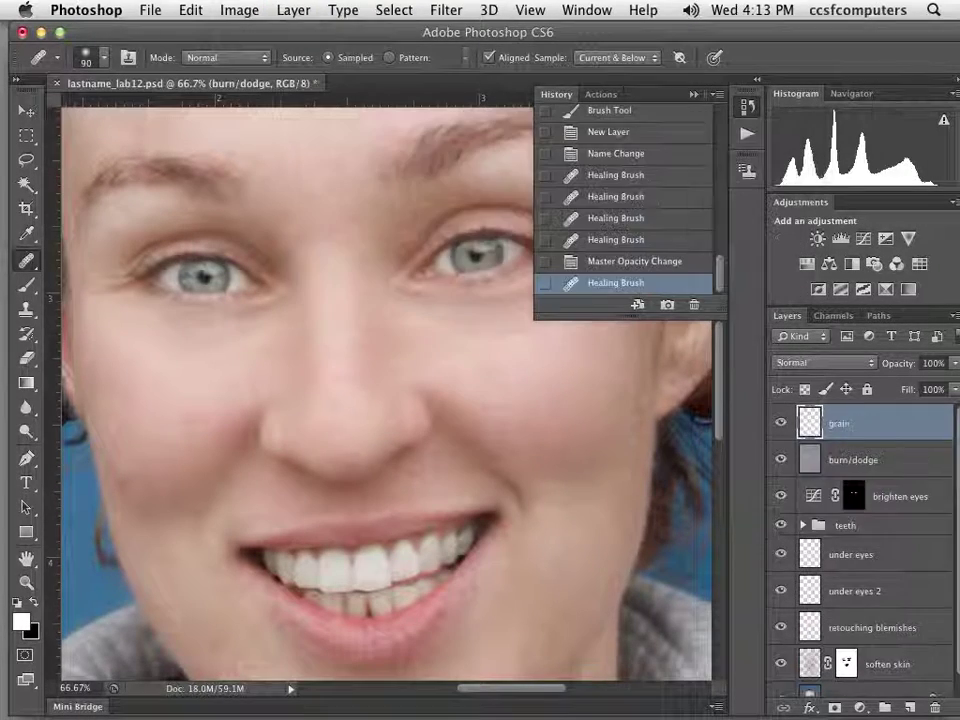
Fill the grain layer with 50% Gray in Normal mode at 100% opacity and set its blend mode to Soft Light.
click(190, 10)
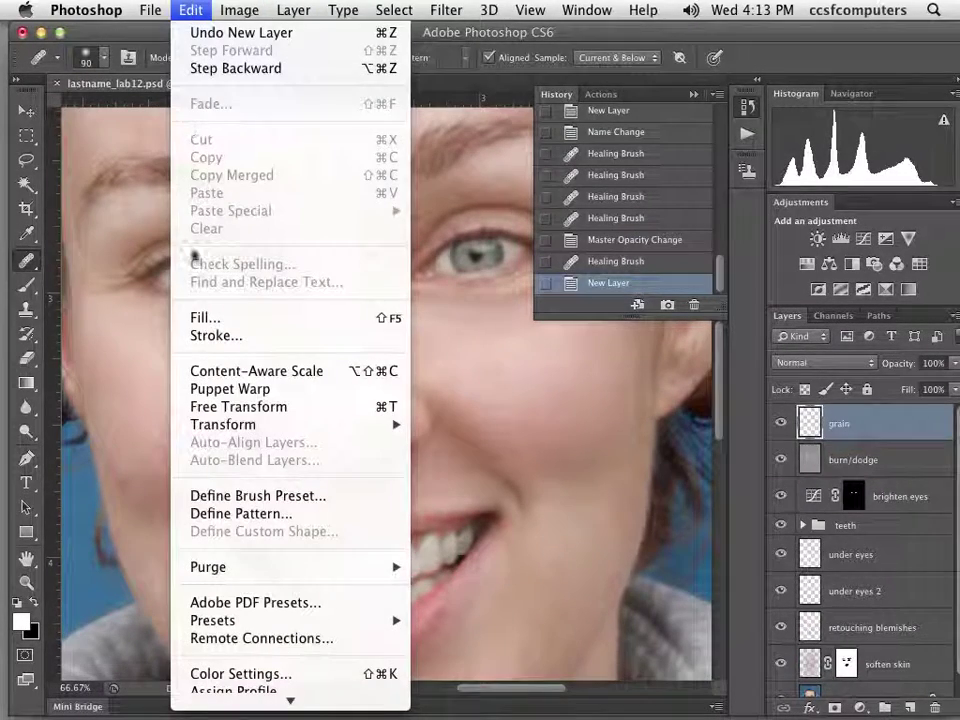
click(221, 320)
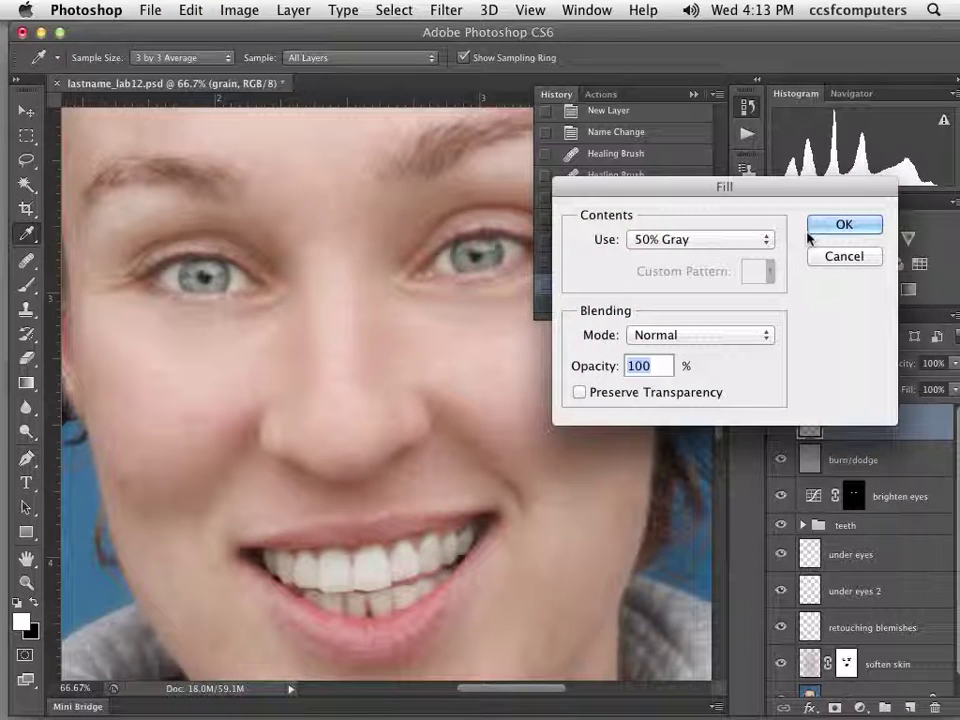
click(840, 224)
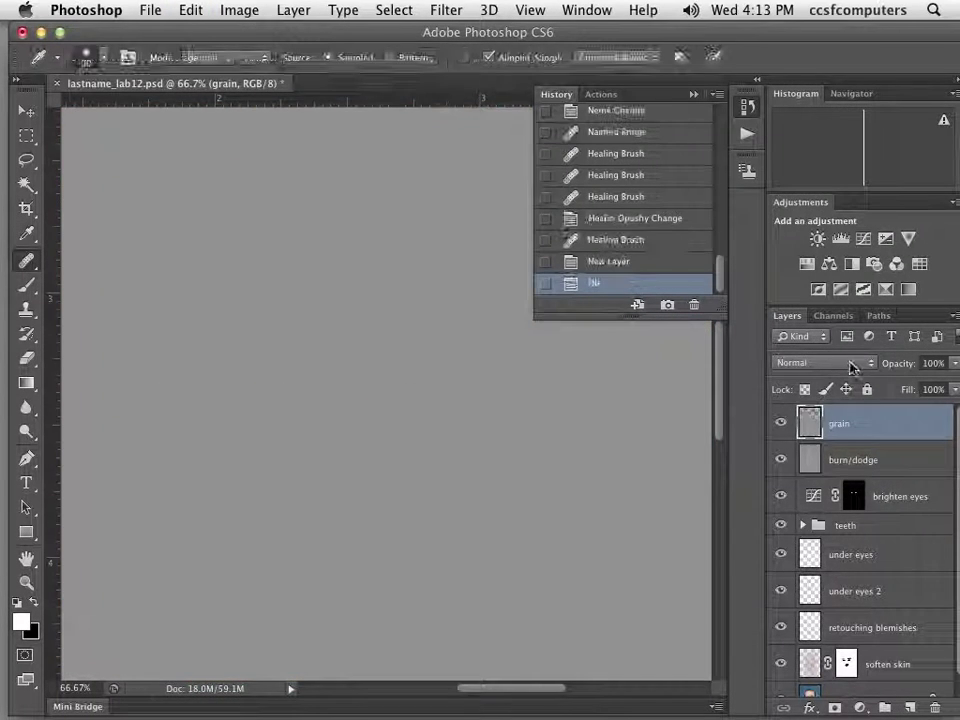
click(851, 363)
click(810, 555)
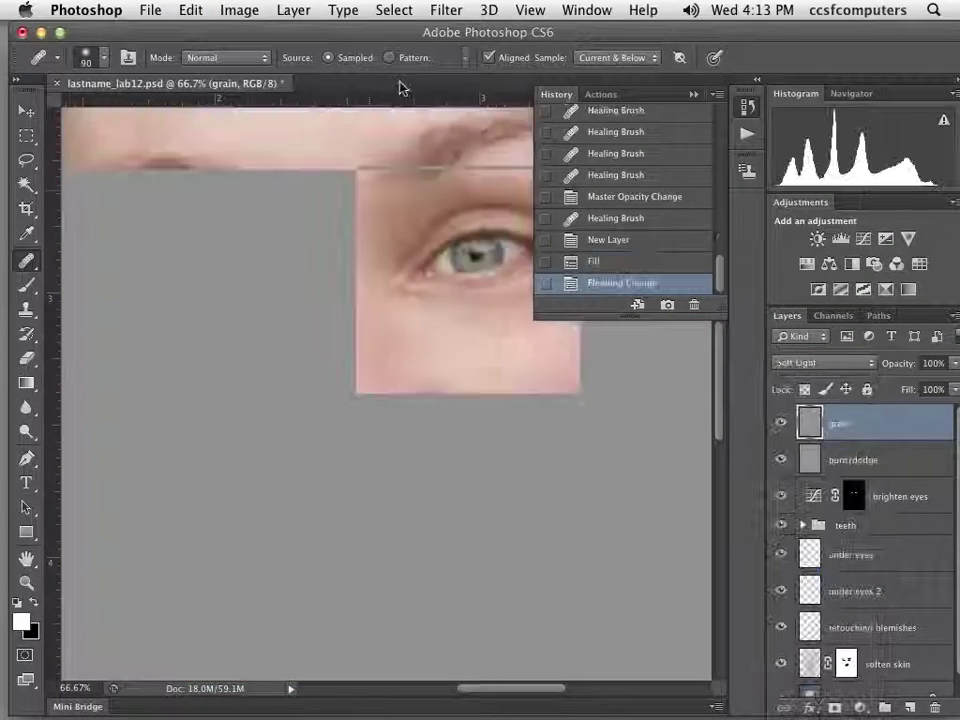
Start Add Noise on the grain layer with Gaussian, Monochromatic noise at 56.56%, and preview it on the portrait.
click(445, 10)
mouse_move(467, 266)
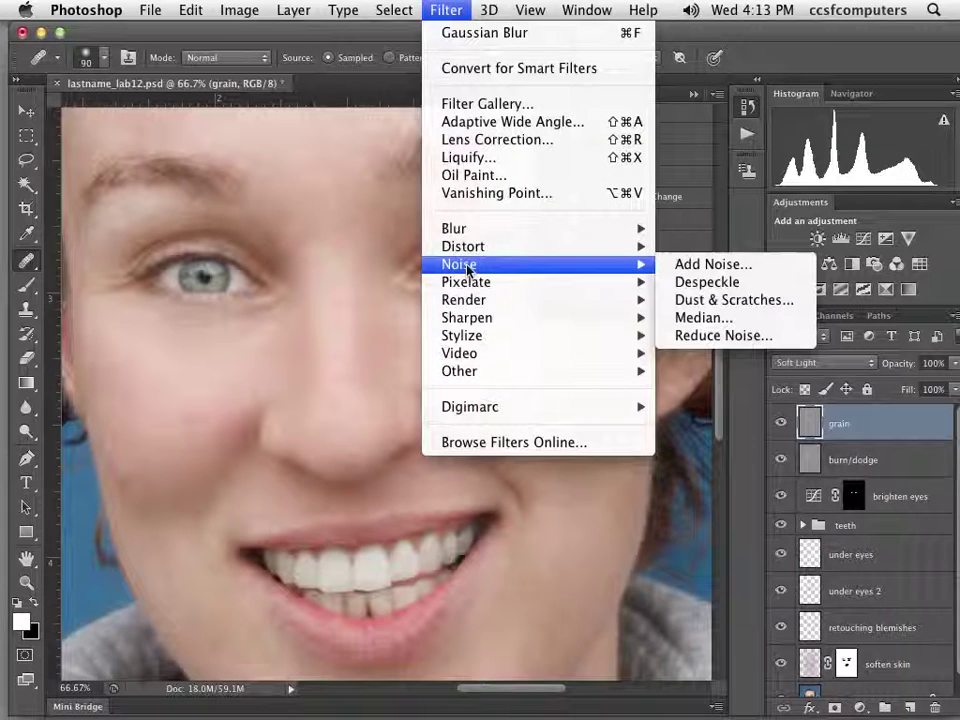
click(677, 266)
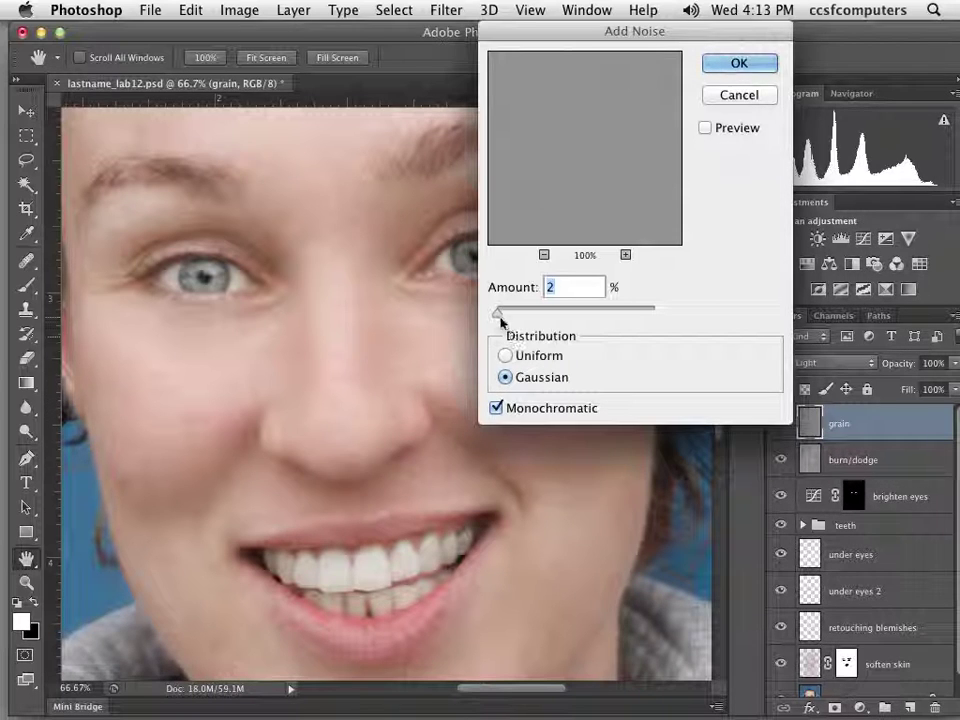
drag(498, 312, 516, 320)
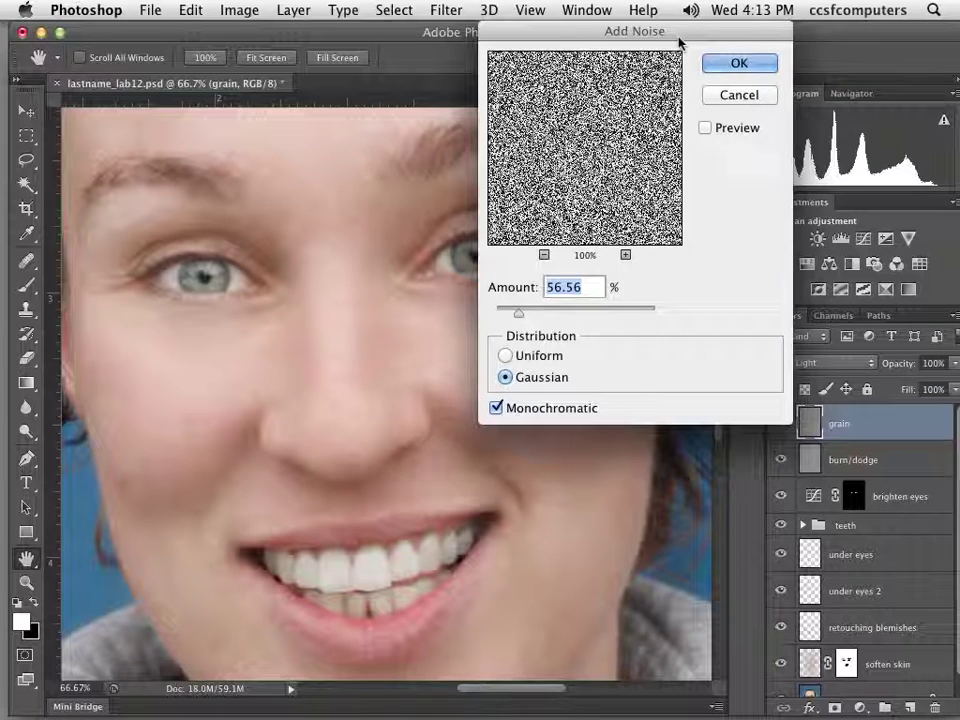
drag(681, 39, 640, 55)
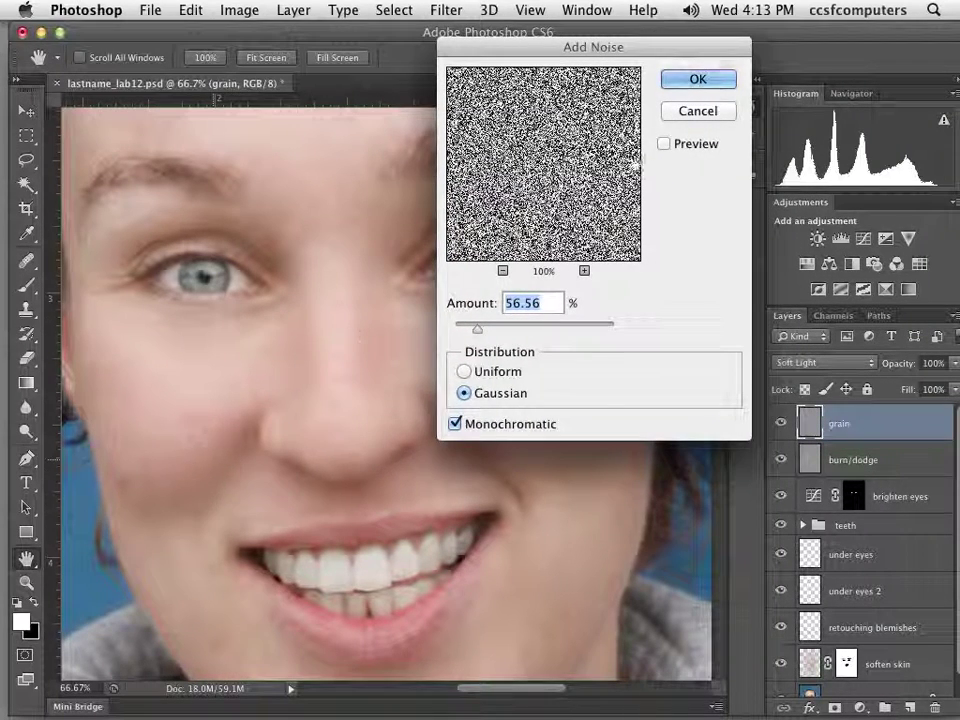
click(664, 144)
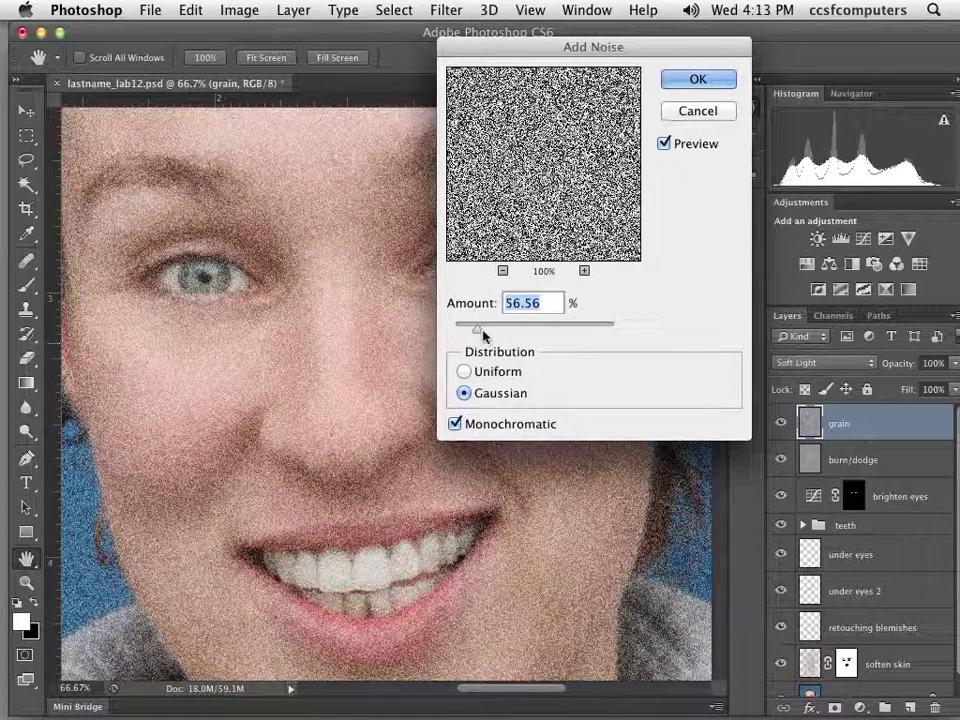
Try Add Noise amounts of 28.33%, 2% and 9.51% on the grain layer, checking the cheek and eye at 100% zoom.
drag(484, 336, 467, 334)
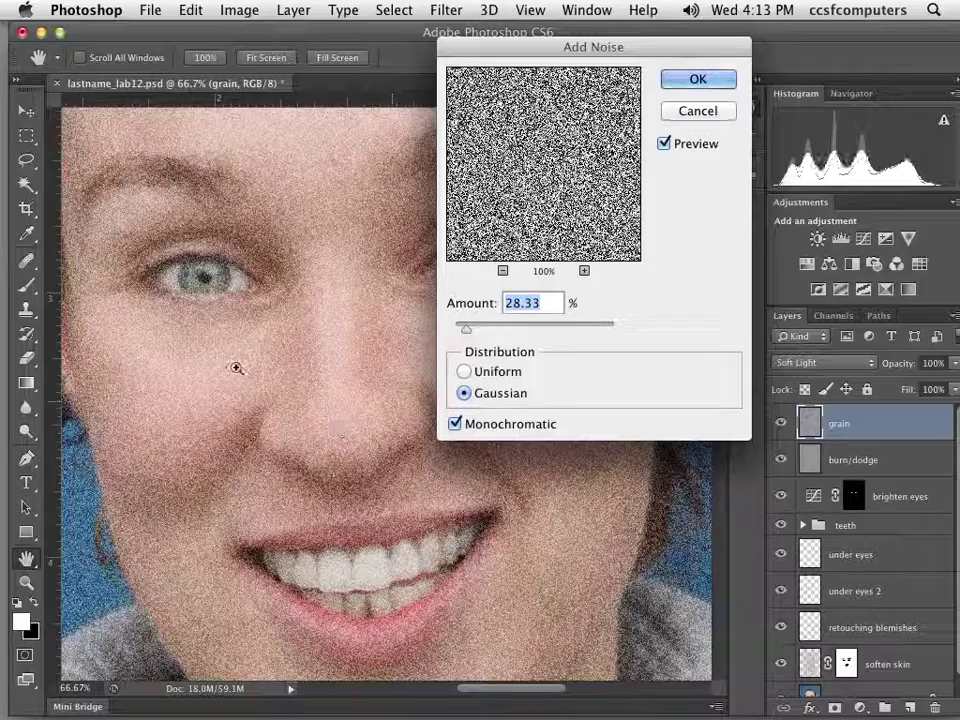
super+click(236, 368)
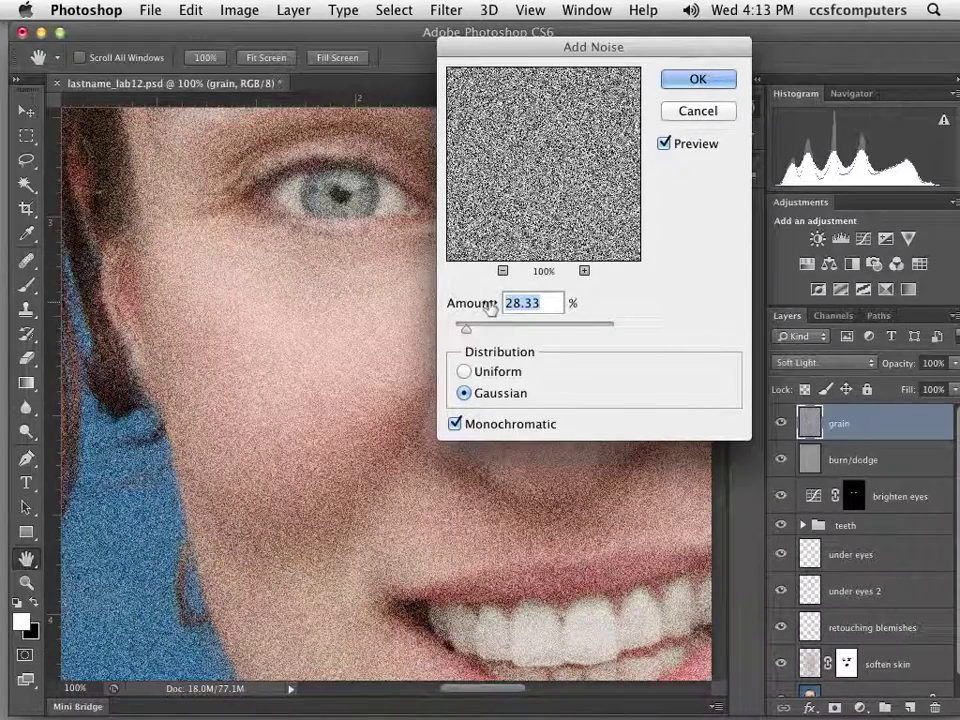
text(2)
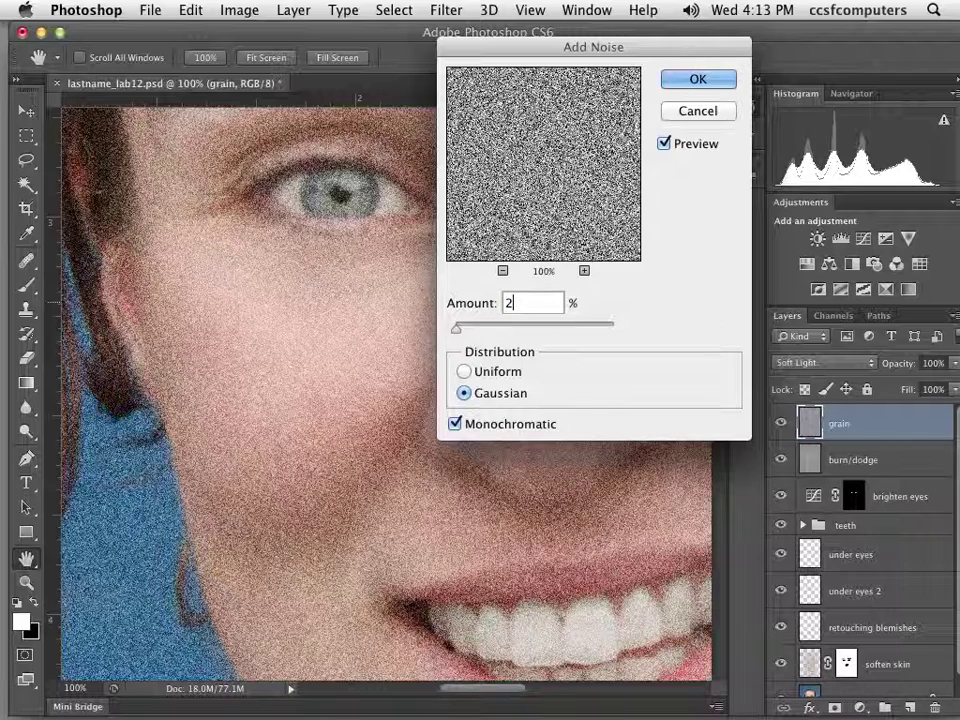
text(.)
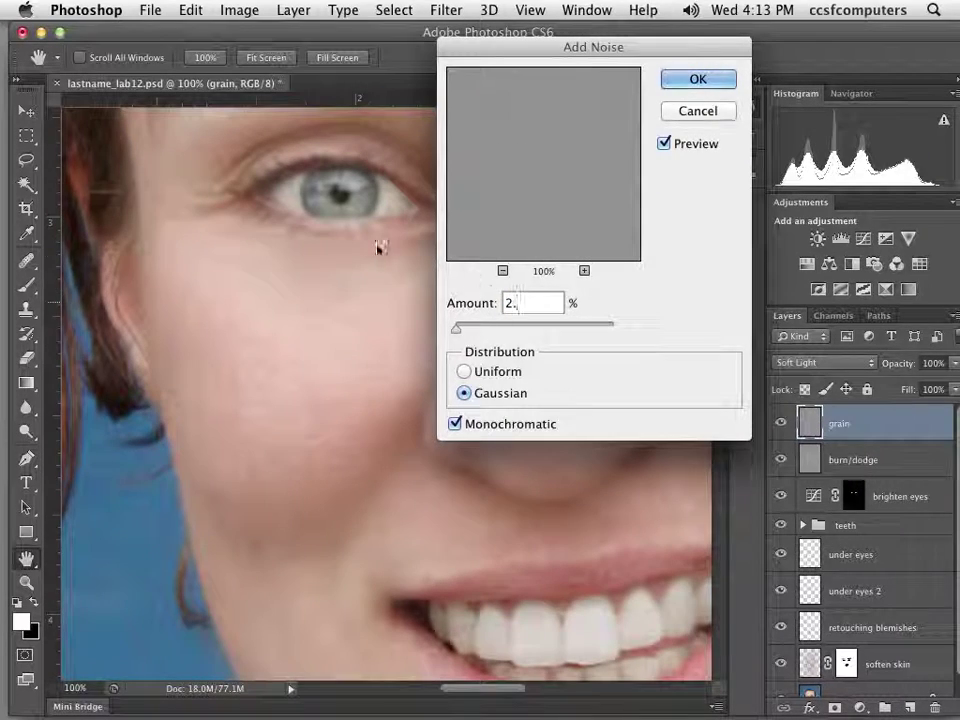
scroll(240, 250, up, 5)
scroll(240, 250, right, 5)
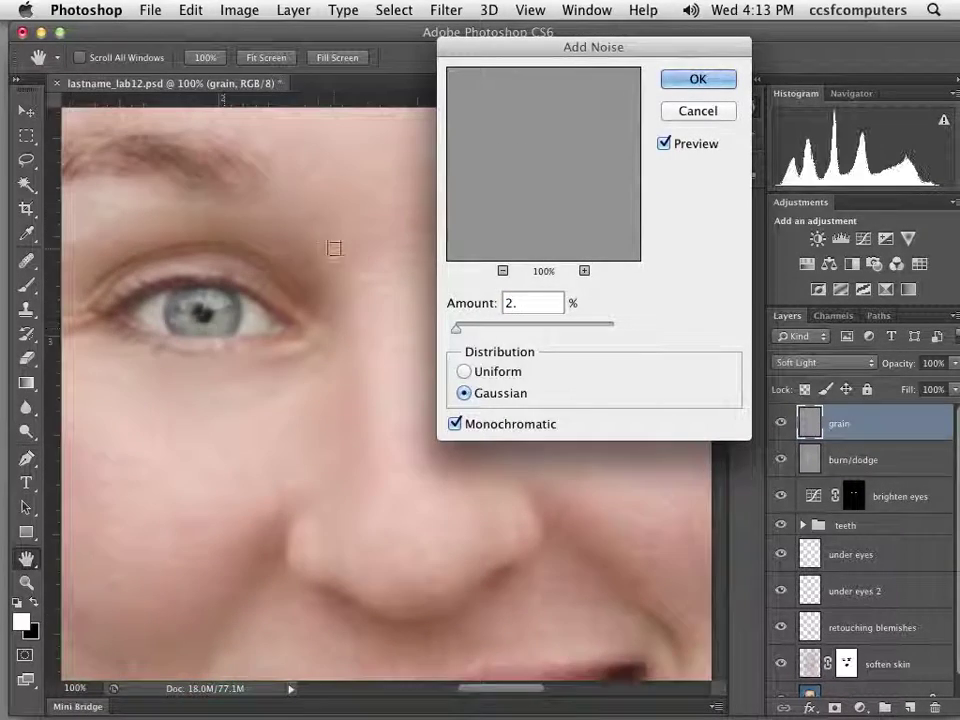
drag(457, 331, 459, 331)
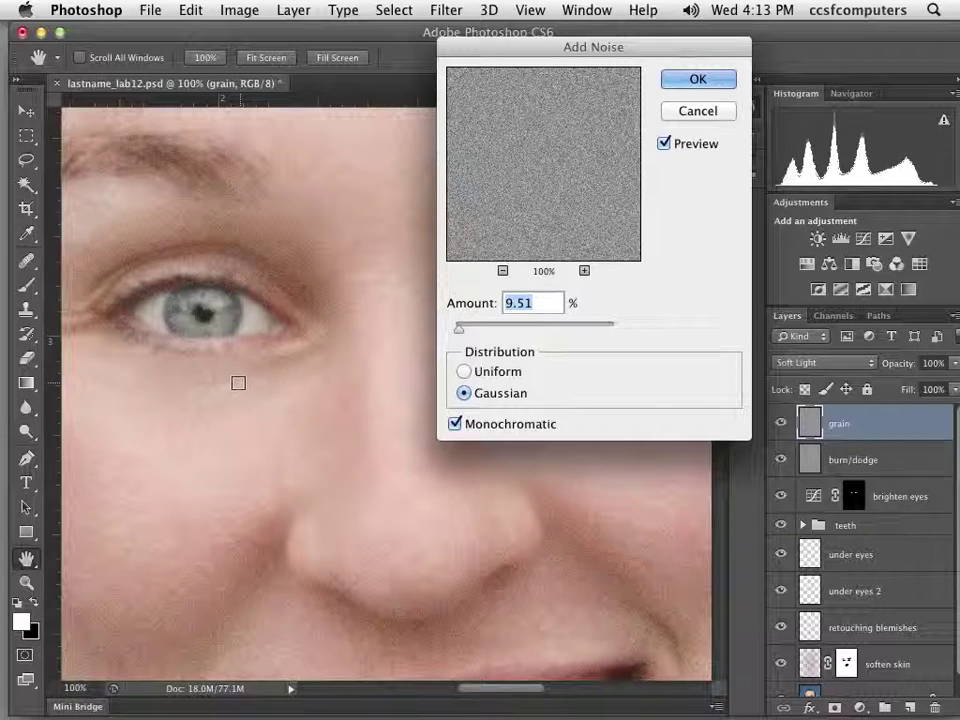
Set the Gaussian, Monochromatic noise amount to 3% and apply it to the grain layer.
text(3)
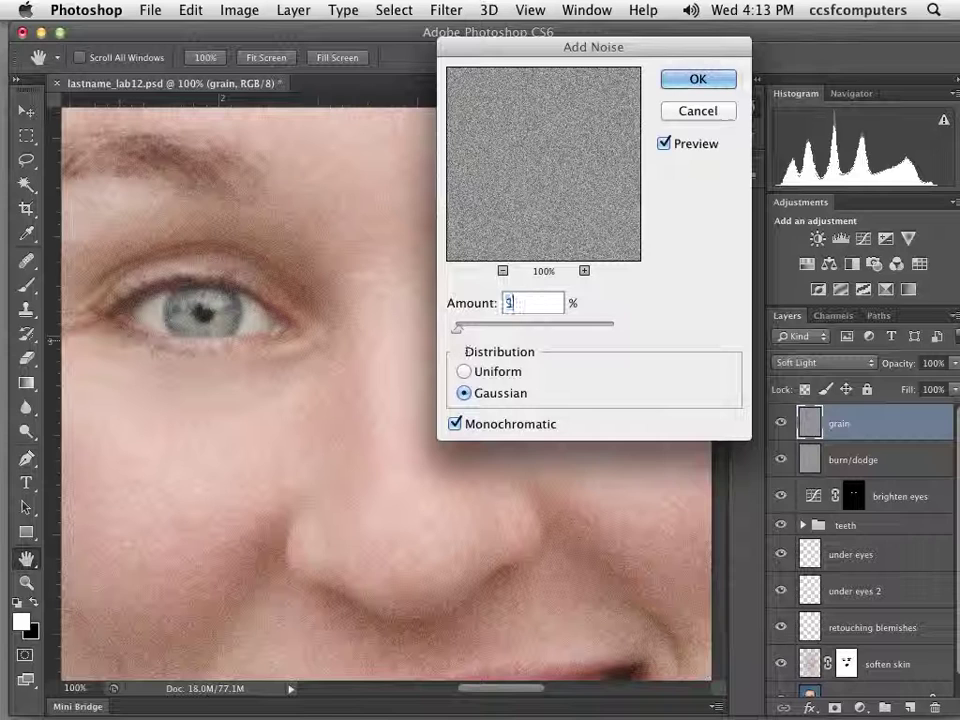
text(.)
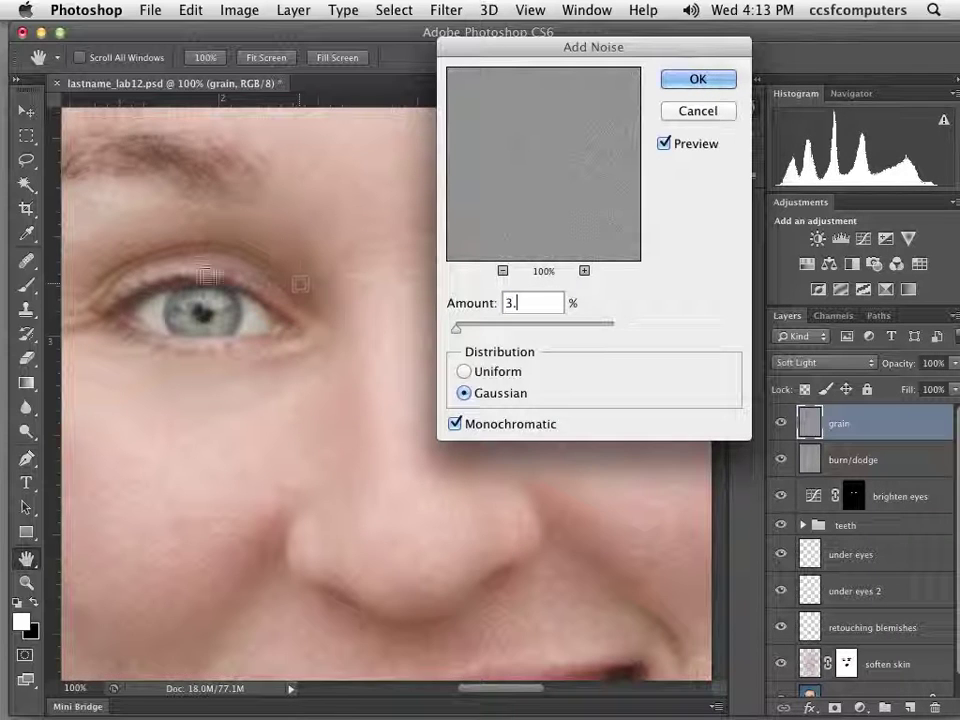
scroll(340, 250, down, 5)
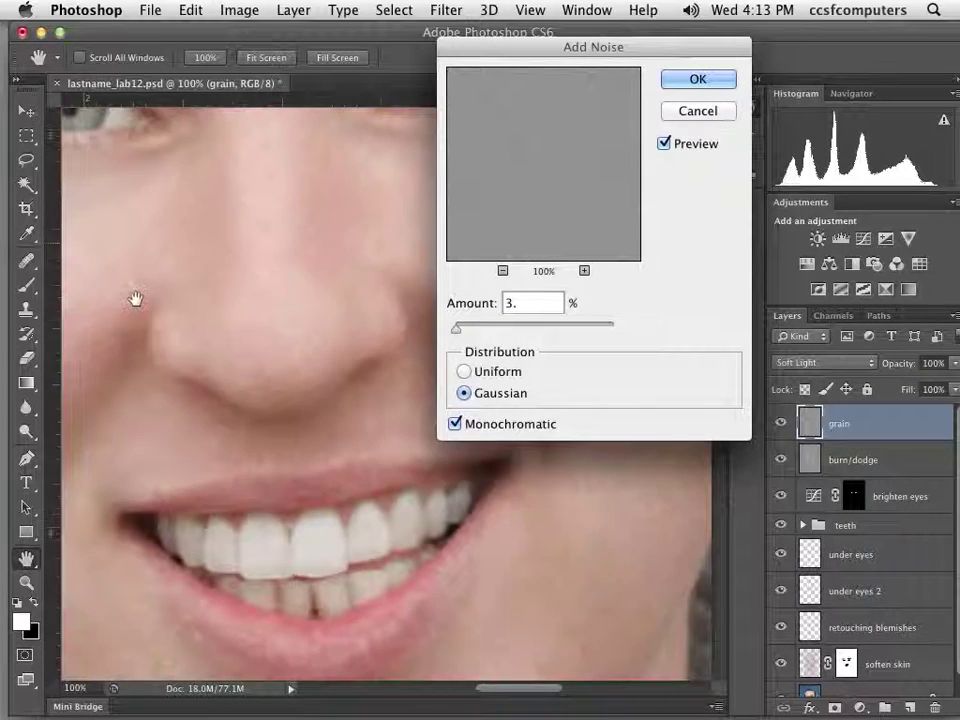
click(698, 79)
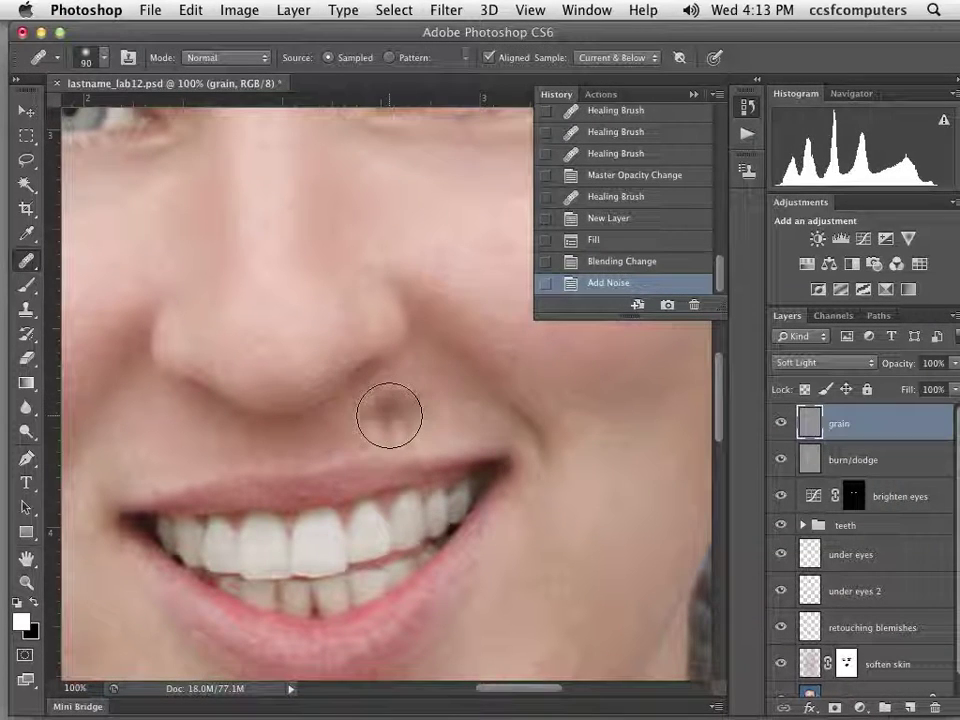
Compare the whole portrait before and after retouching by repeatedly showing only the Background layer and restoring all layers.
key(super+0)
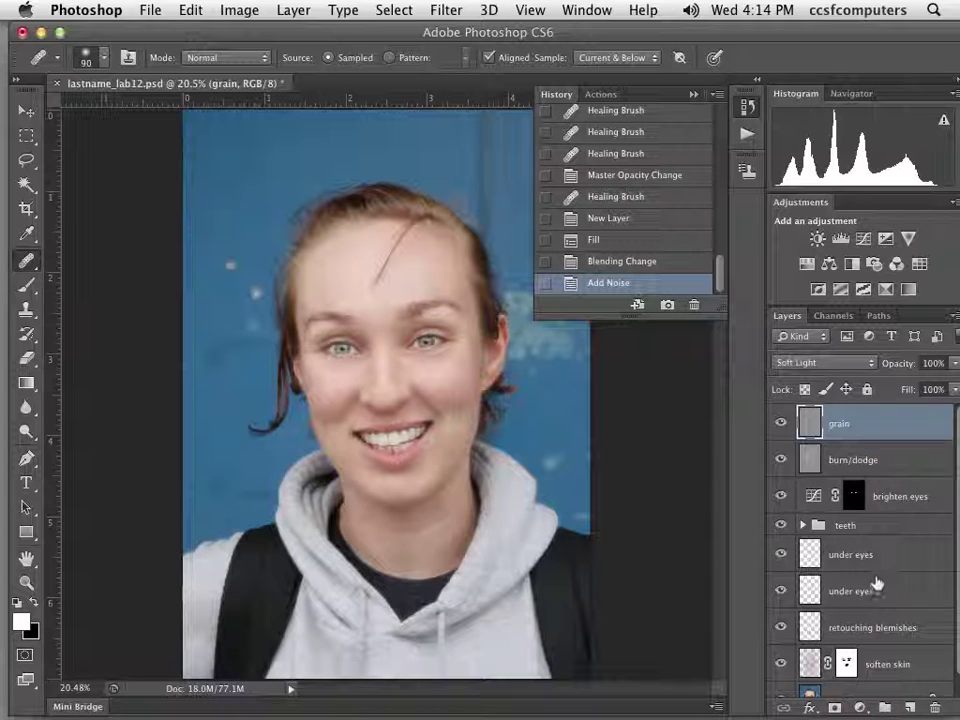
scroll(876, 582, down, 1)
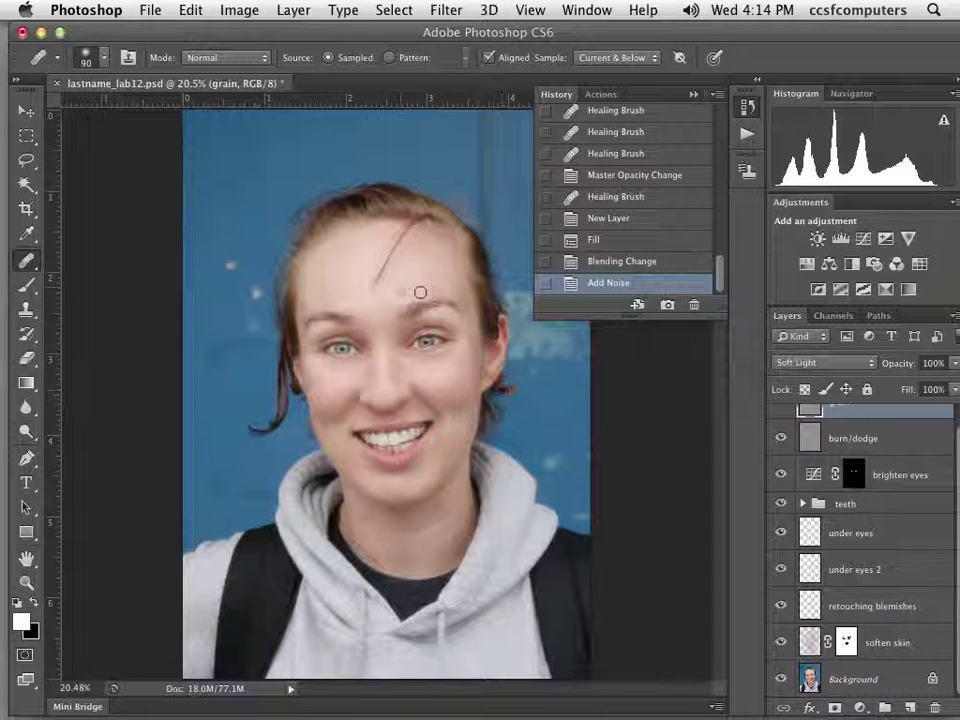
alt+click(781, 680)
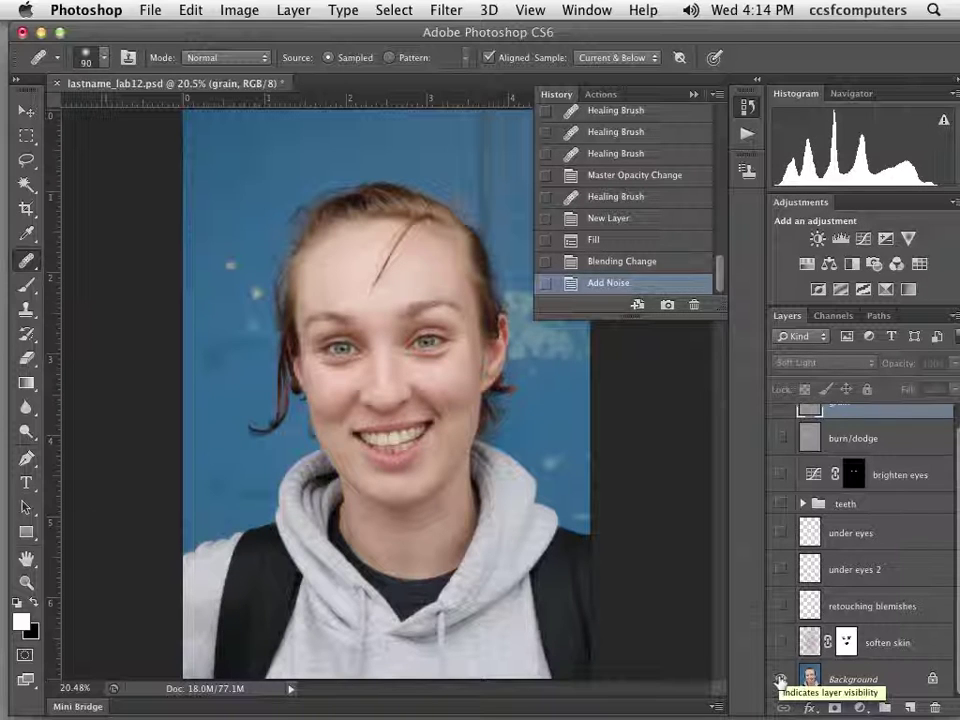
alt+click(781, 680)
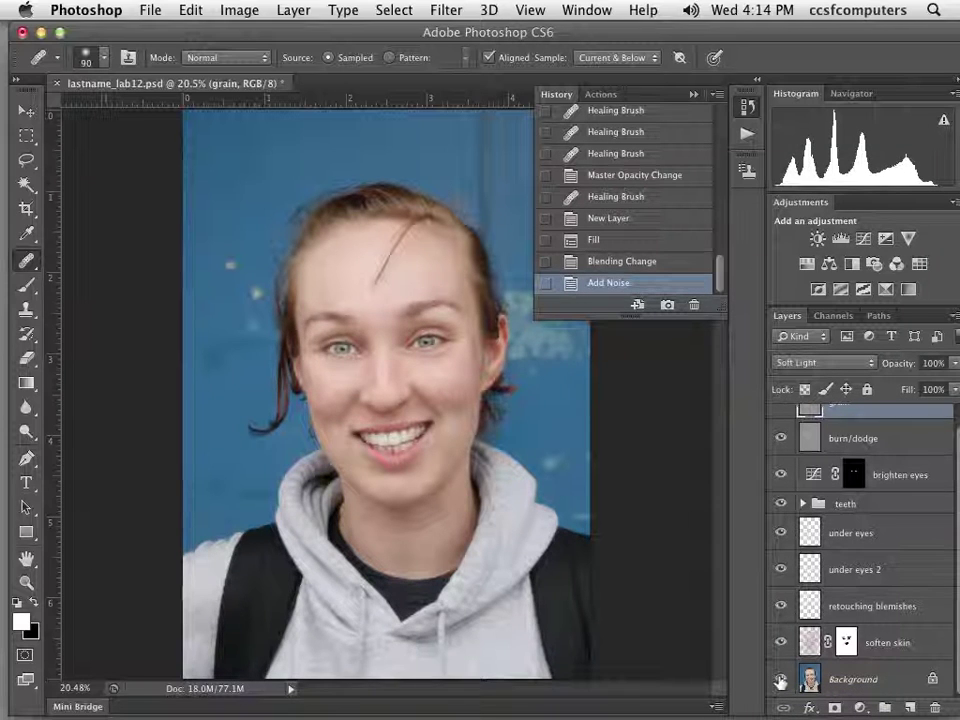
alt+click(781, 680)
alt+click(781, 680)
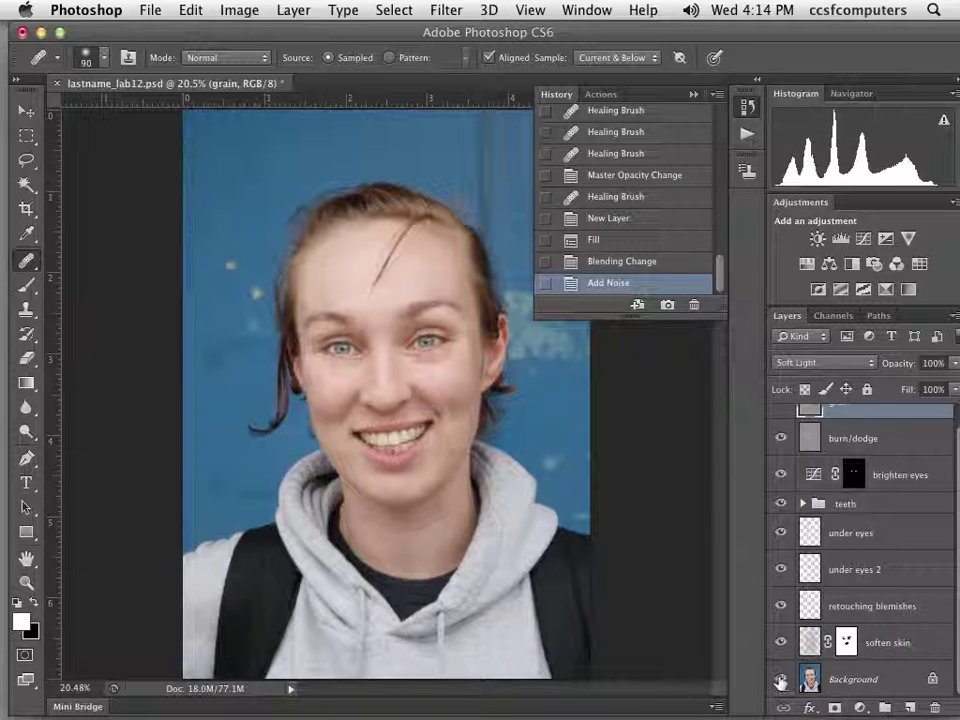
alt+click(781, 680)
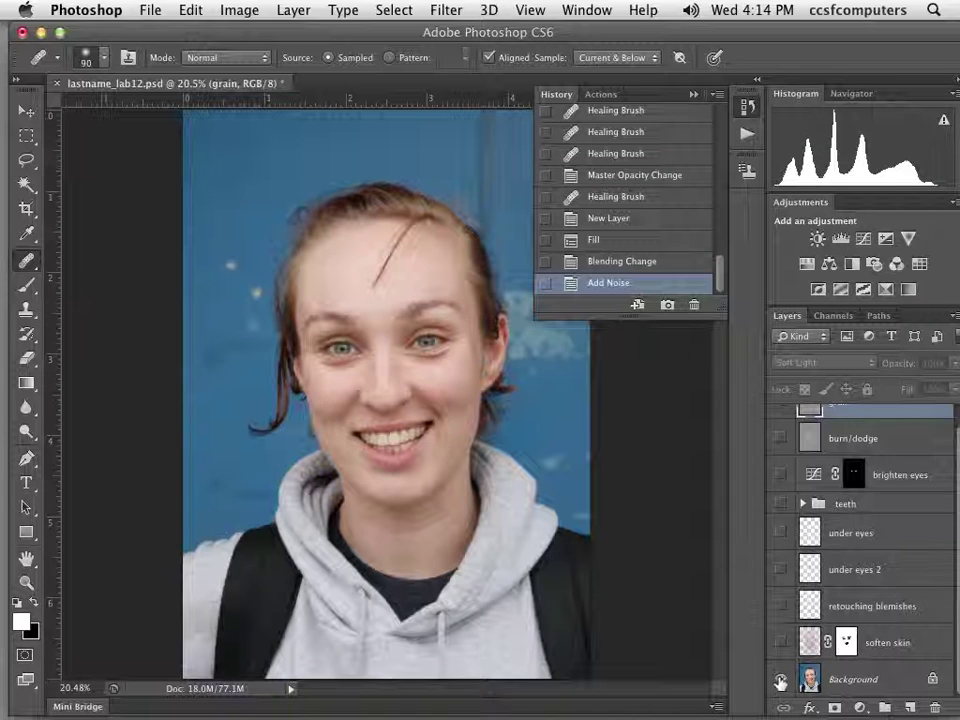
alt+click(781, 680)
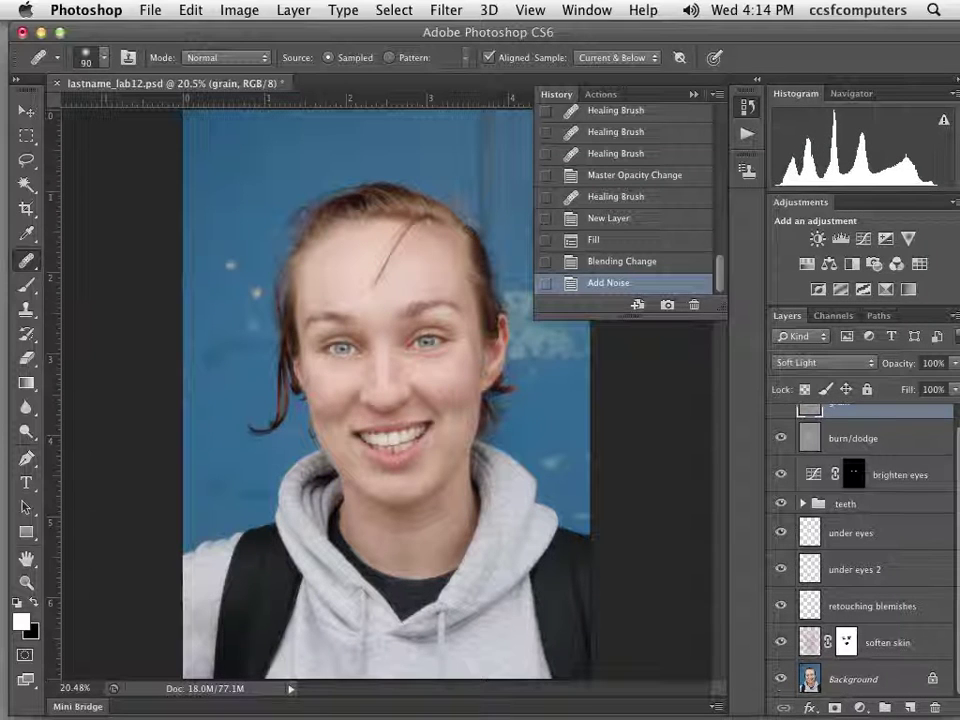
Set the opacity of the "under eyes" layer to 27% and the "under eyes 2" layer to 37%.
click(838, 536)
click(953, 363)
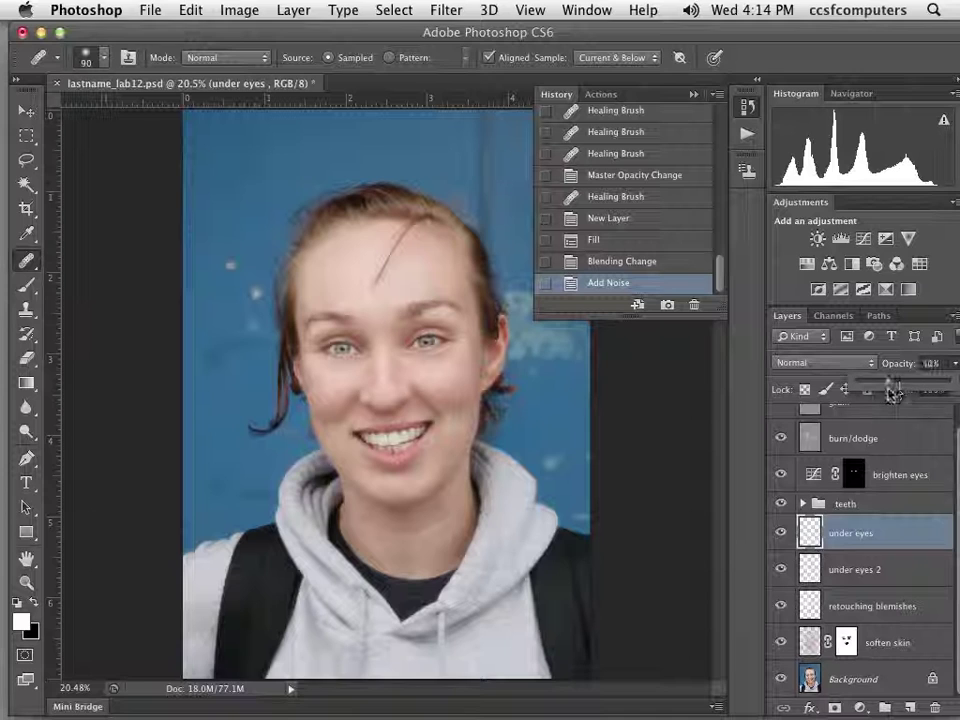
drag(893, 393, 883, 392)
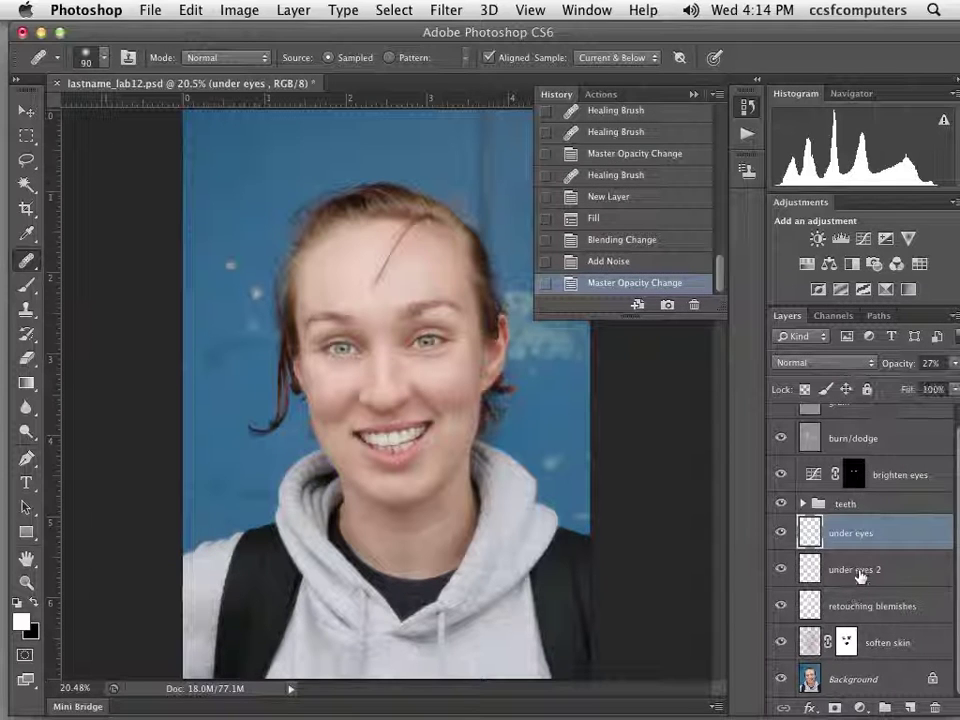
click(860, 575)
click(953, 363)
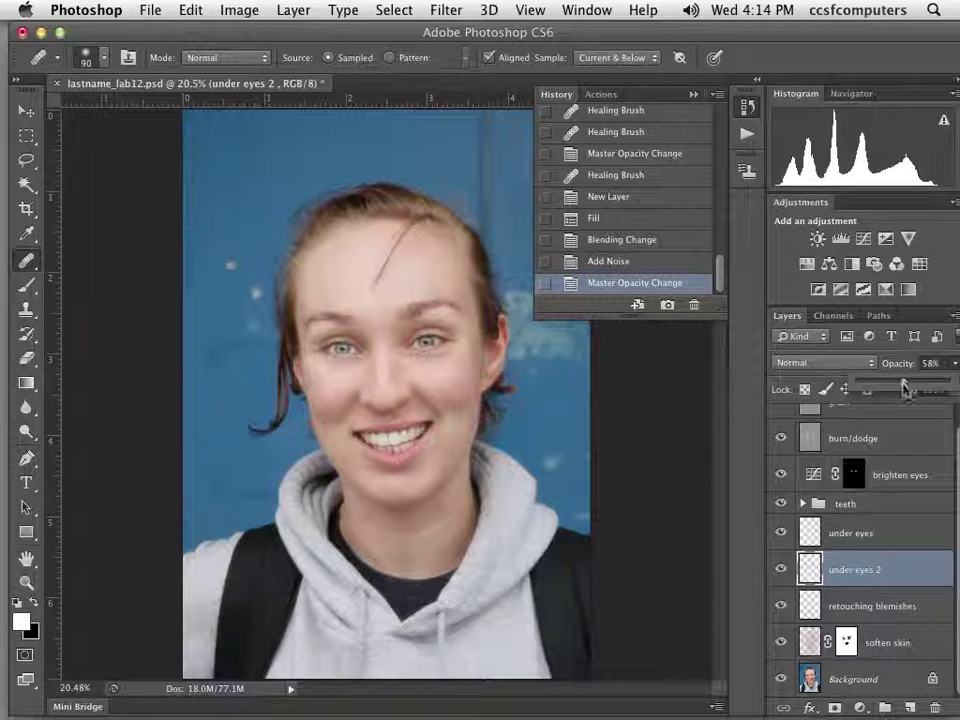
drag(905, 388, 890, 390)
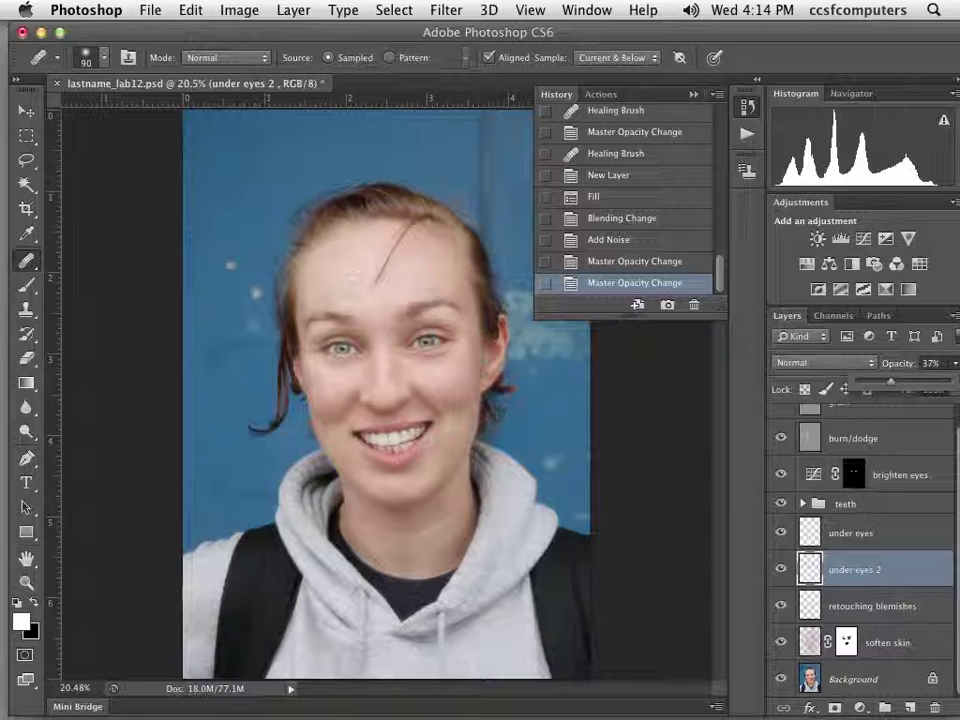
drag(405, 228, 384, 275)
mouse_move(465, 716)
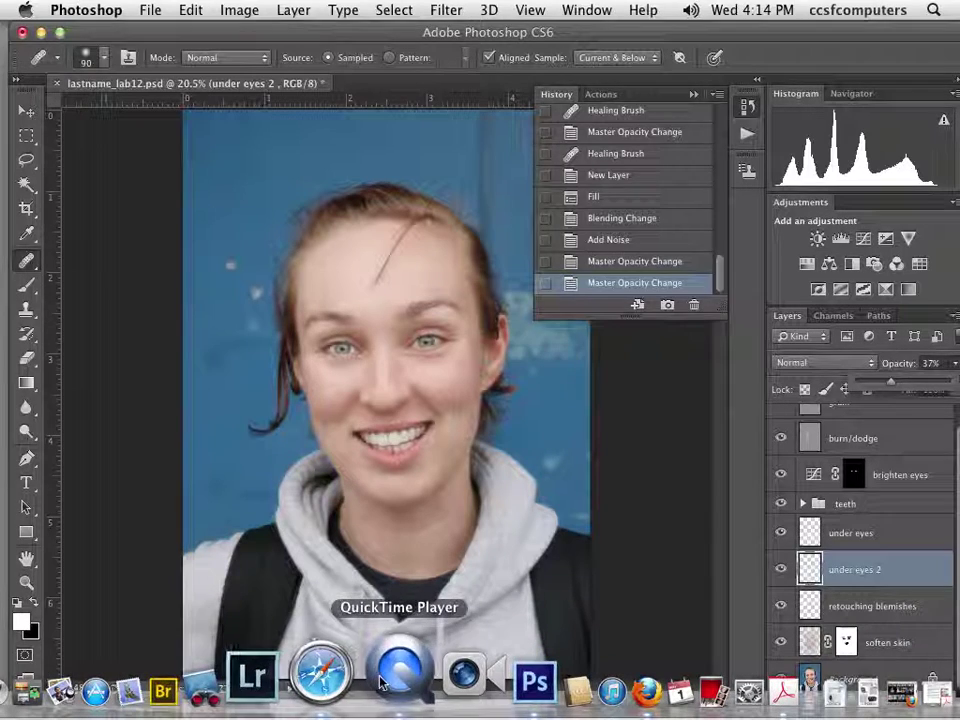
click(383, 682)
key(super+q)
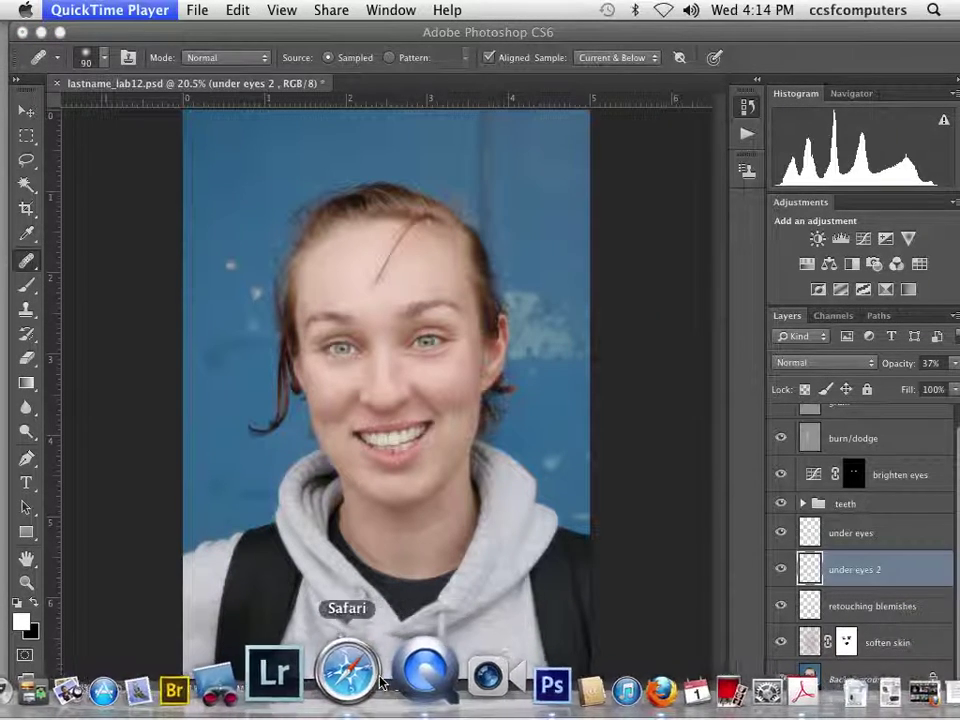